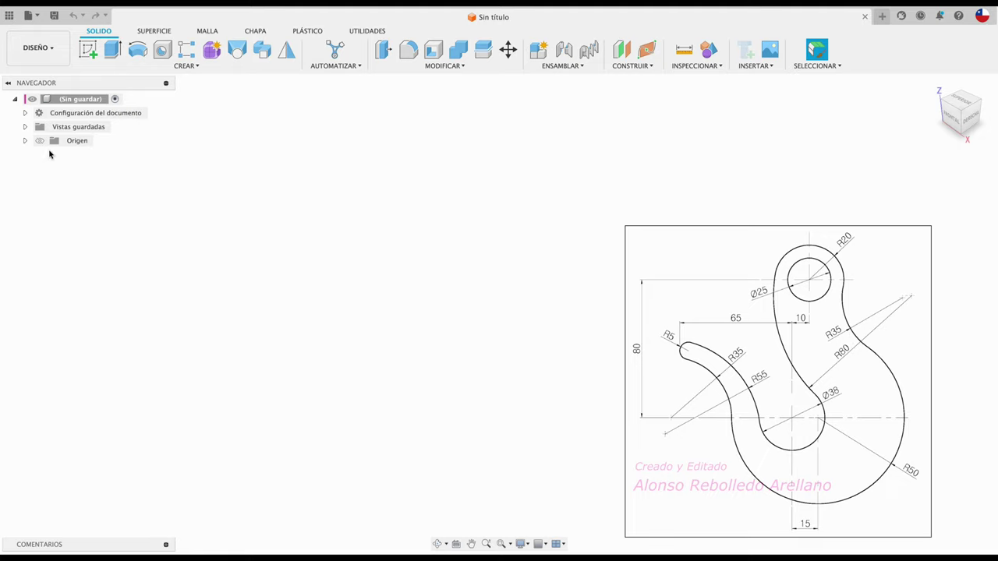
Make the Origin planes and axes visible in the Navigator and begin a new sketch.
click(39, 140)
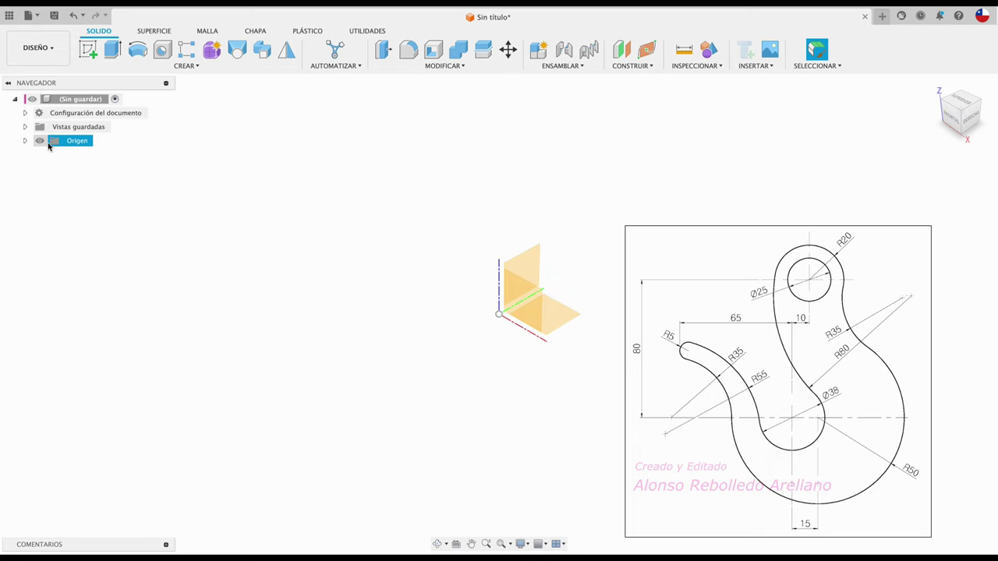
click(89, 51)
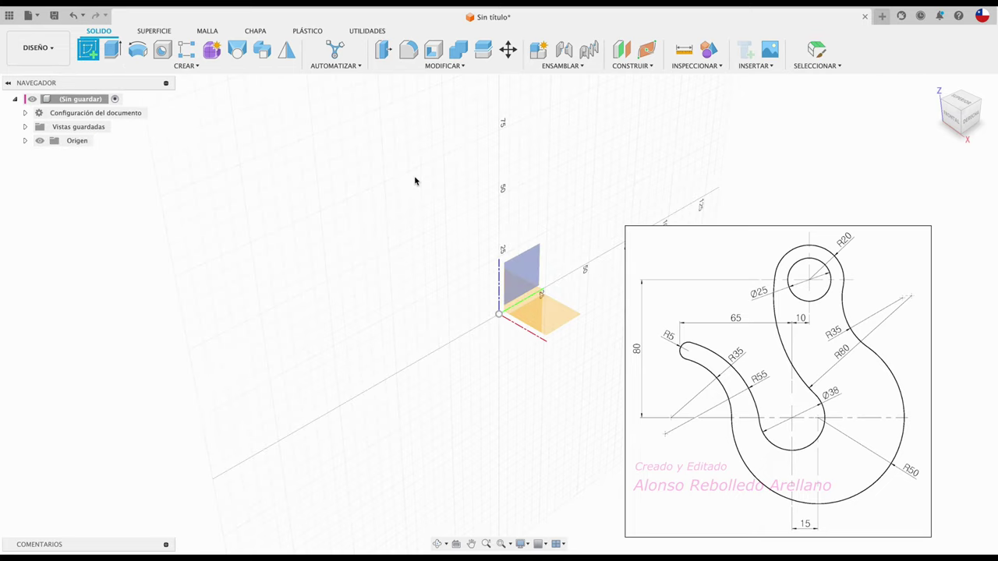
Place the sketch on the side-facing origin plane and mark the hook's and eye's centre lines.
click(531, 260)
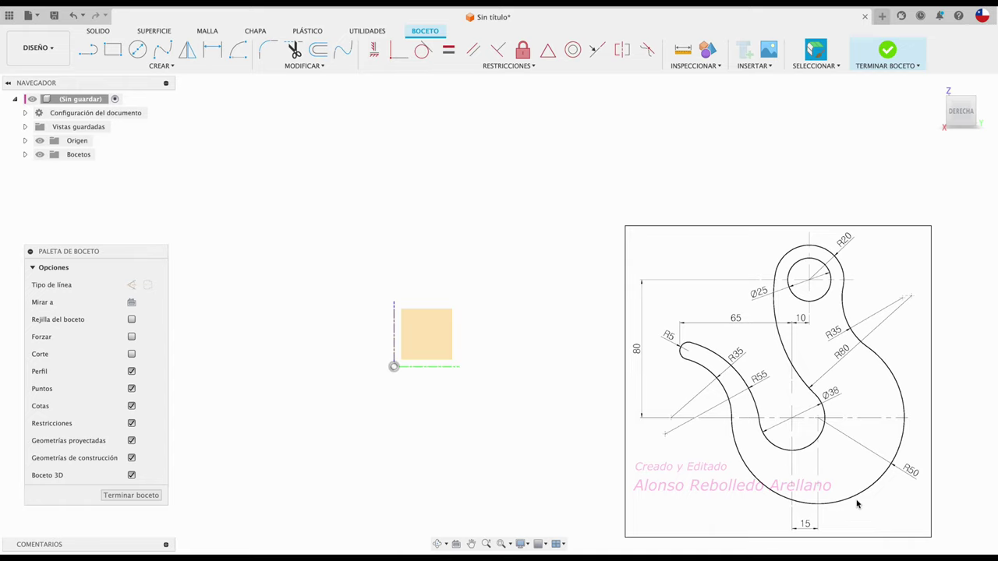
drag(793, 474, 788, 229)
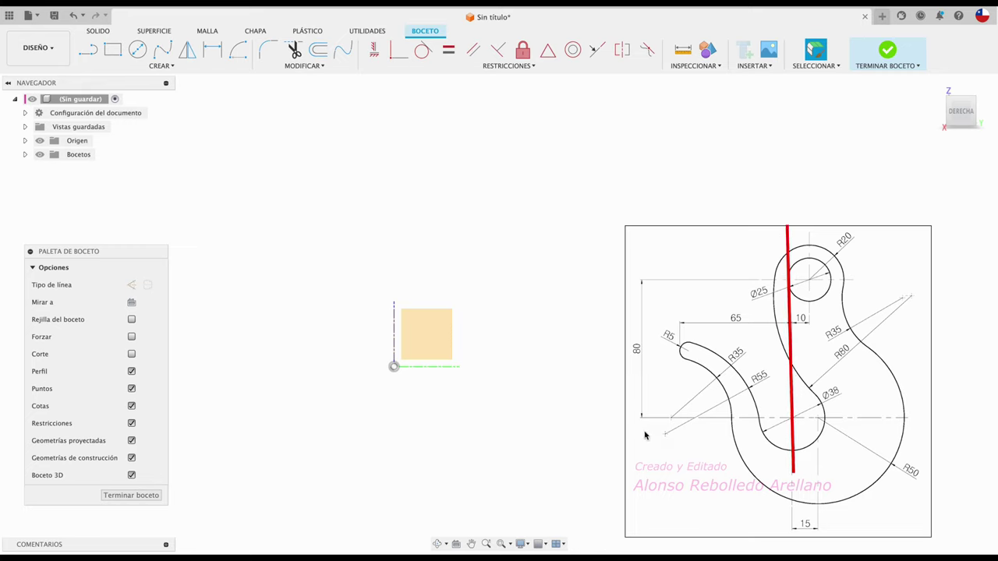
drag(644, 416, 923, 418)
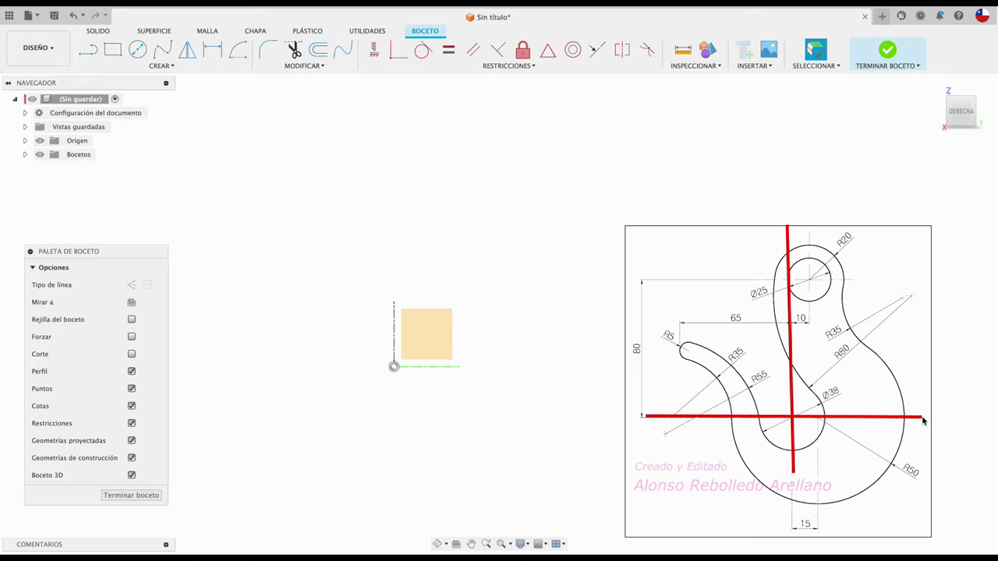
drag(808, 223, 812, 320)
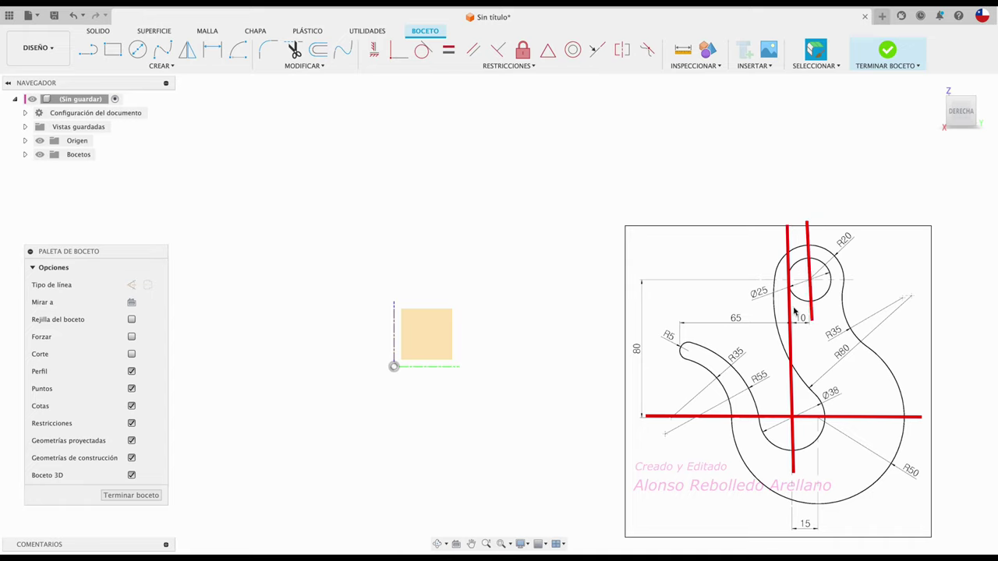
drag(751, 279, 863, 278)
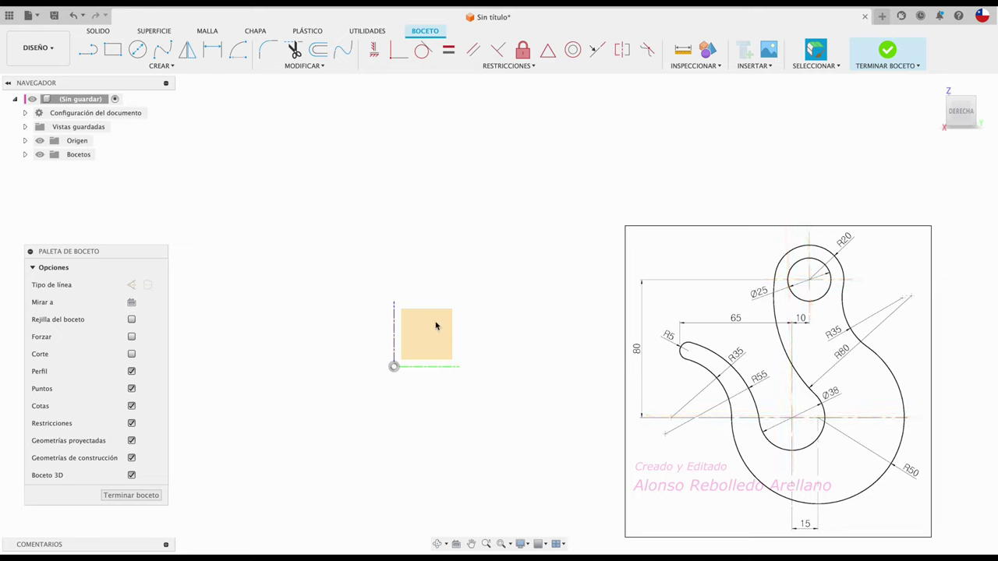
Draw a vertical line straight up from the sketch origin.
click(90, 52)
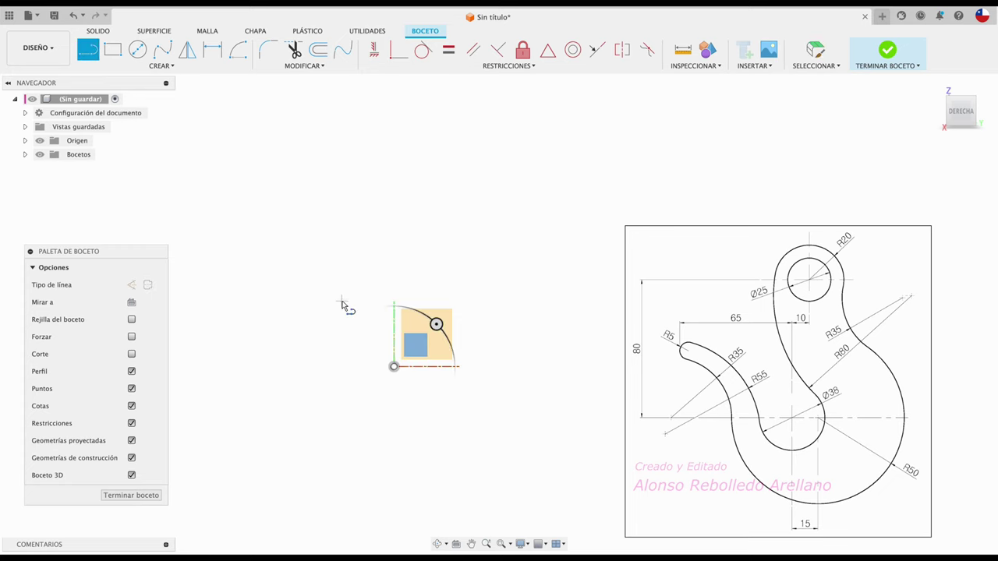
click(394, 367)
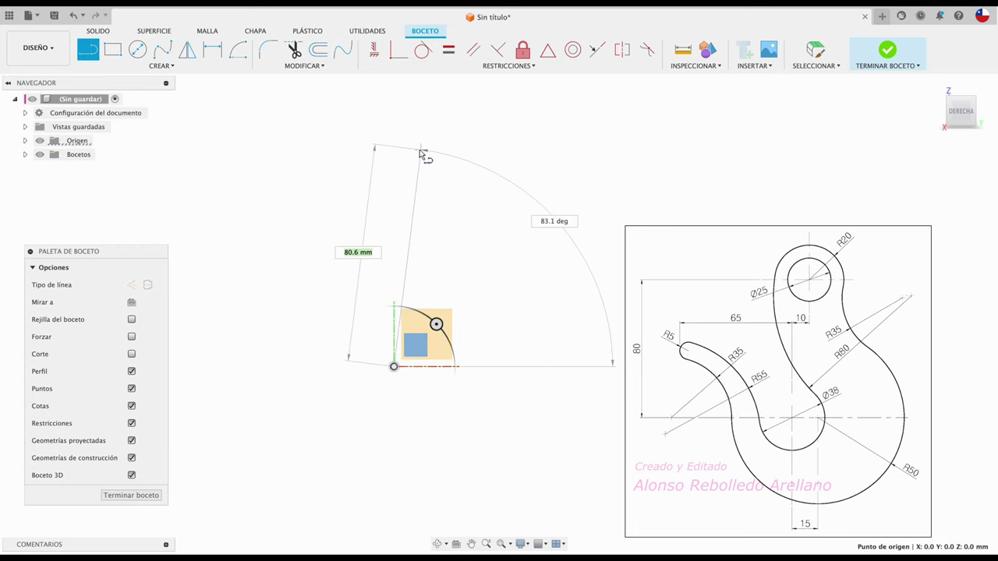
click(404, 102)
key(Escape)
scroll(413, 328, down, 2)
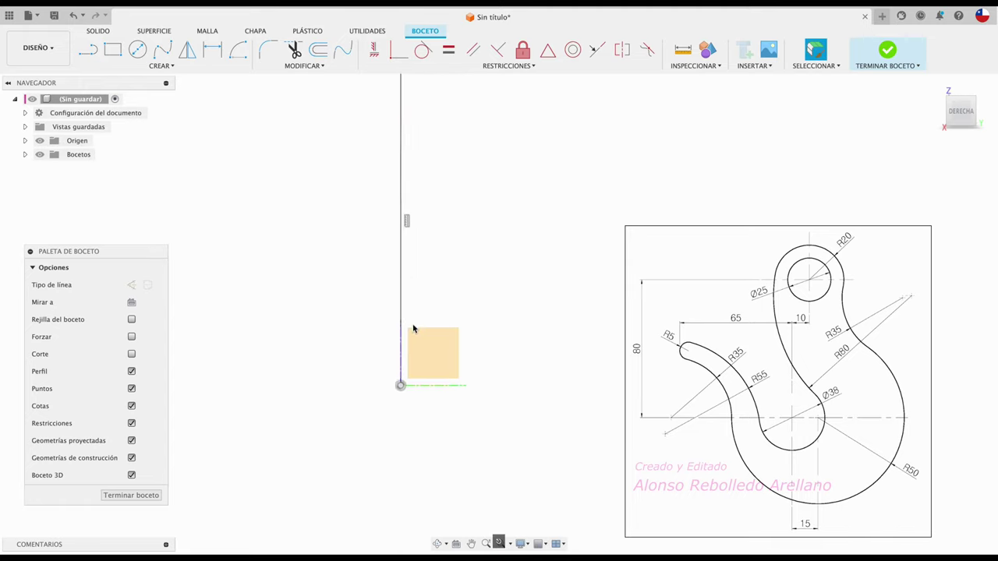
click(421, 328)
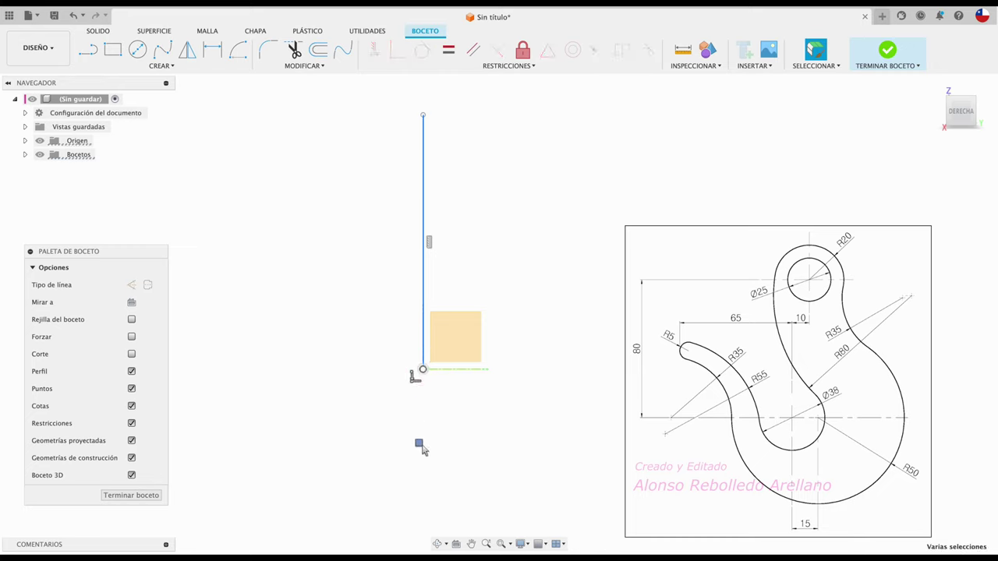
Add a vertical line below the origin and convert both vertical lines to construction.
key(l)
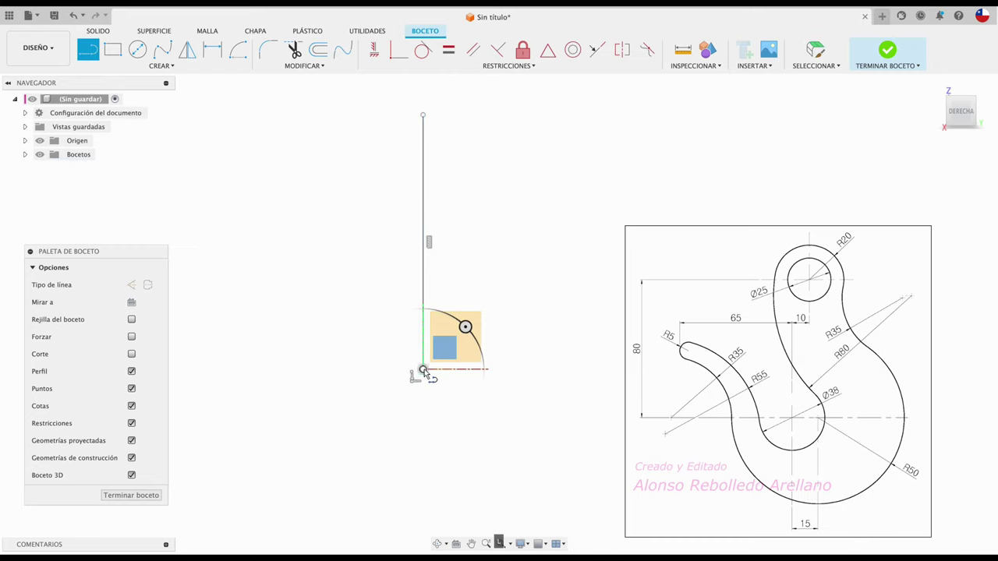
click(423, 370)
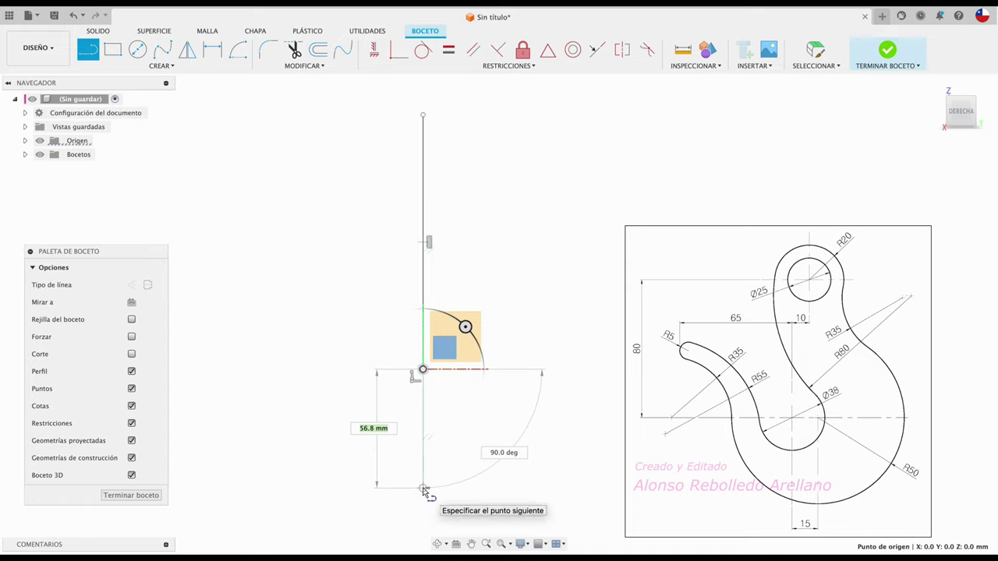
click(422, 488)
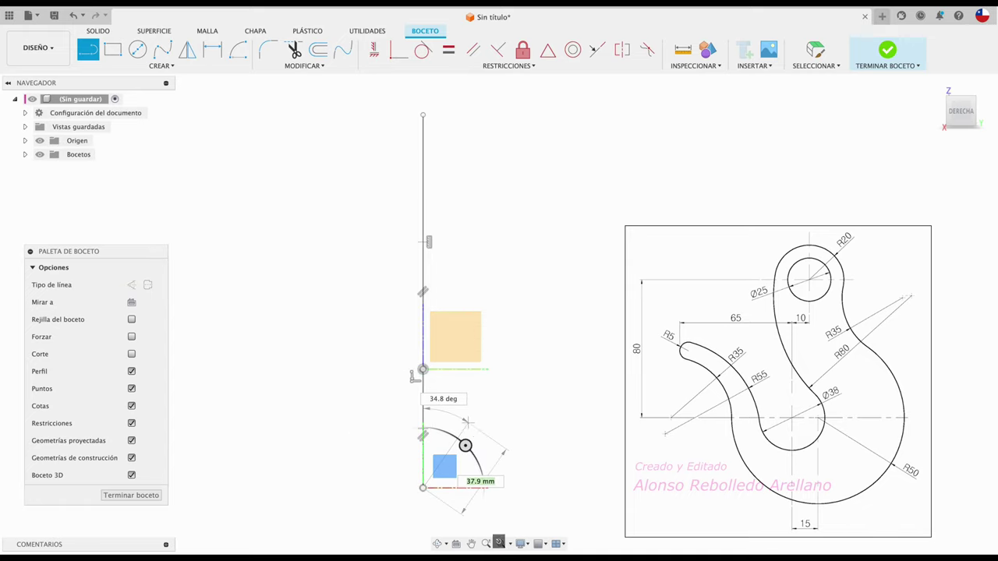
key(Escape)
click(422, 402)
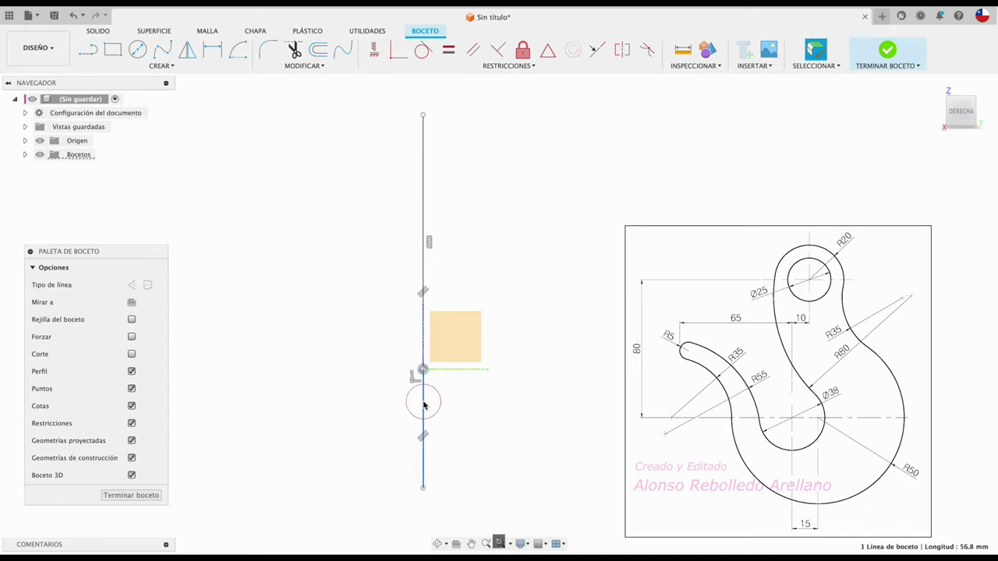
click(131, 284)
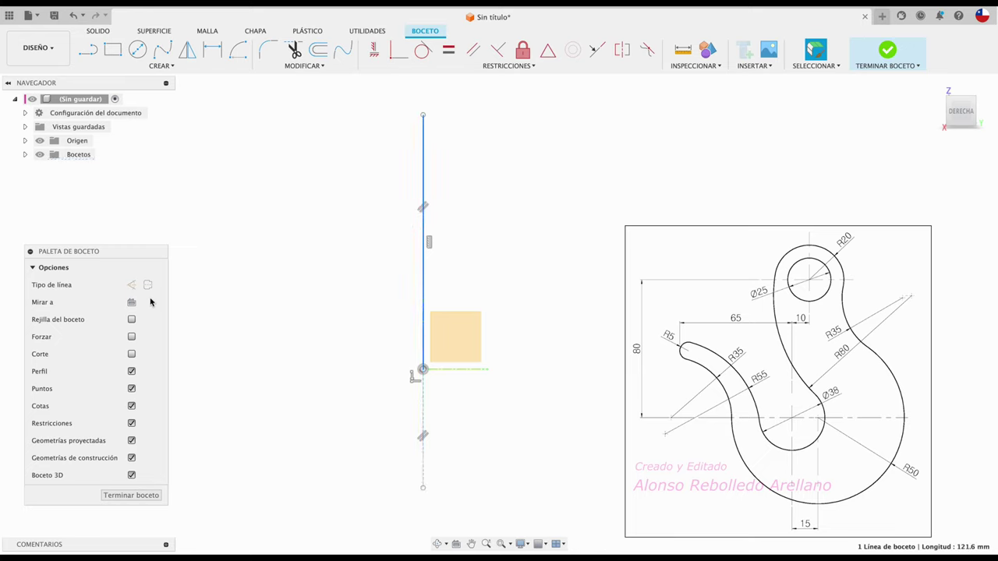
click(131, 284)
click(202, 107)
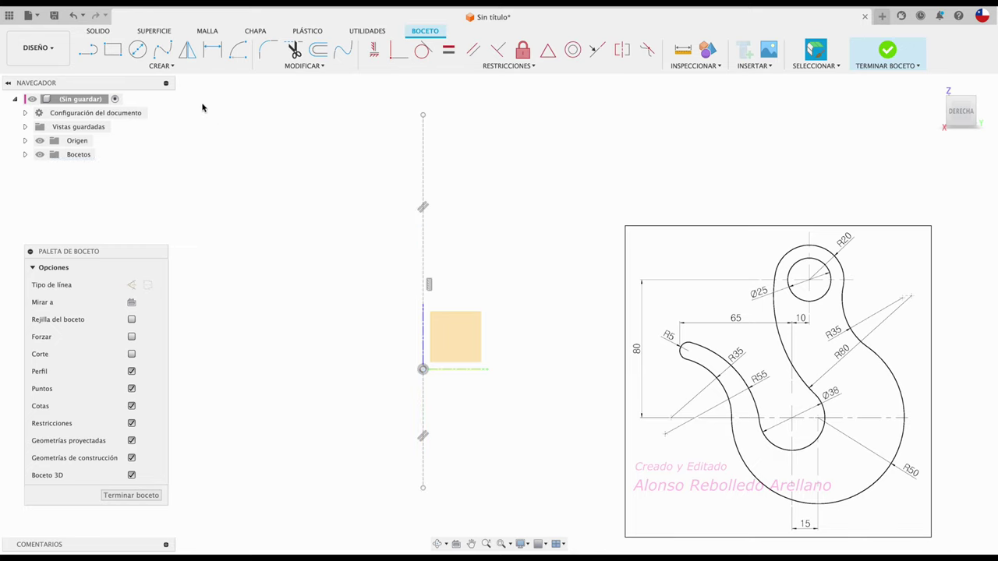
Draw a horizontal construction line through the origin.
click(88, 49)
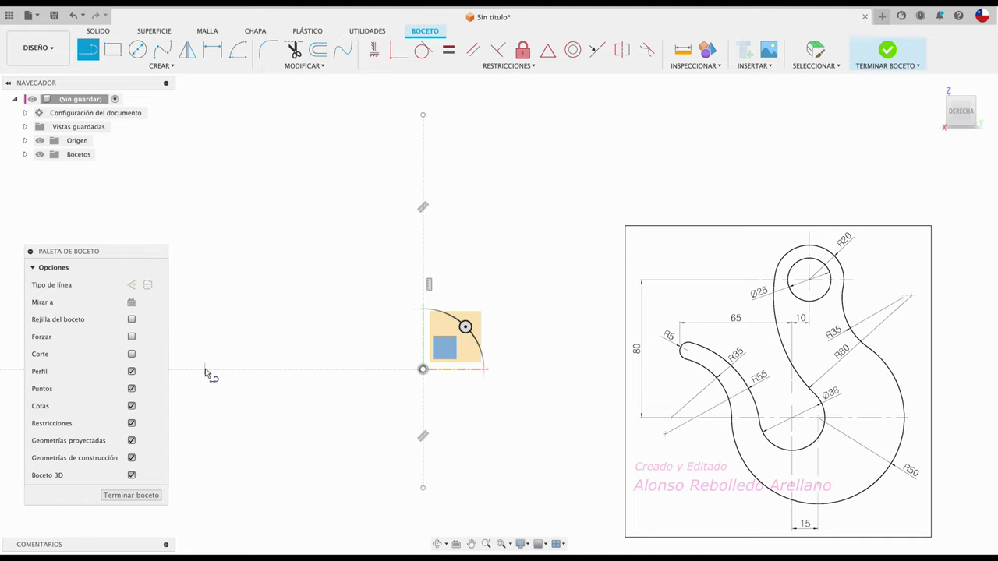
click(206, 369)
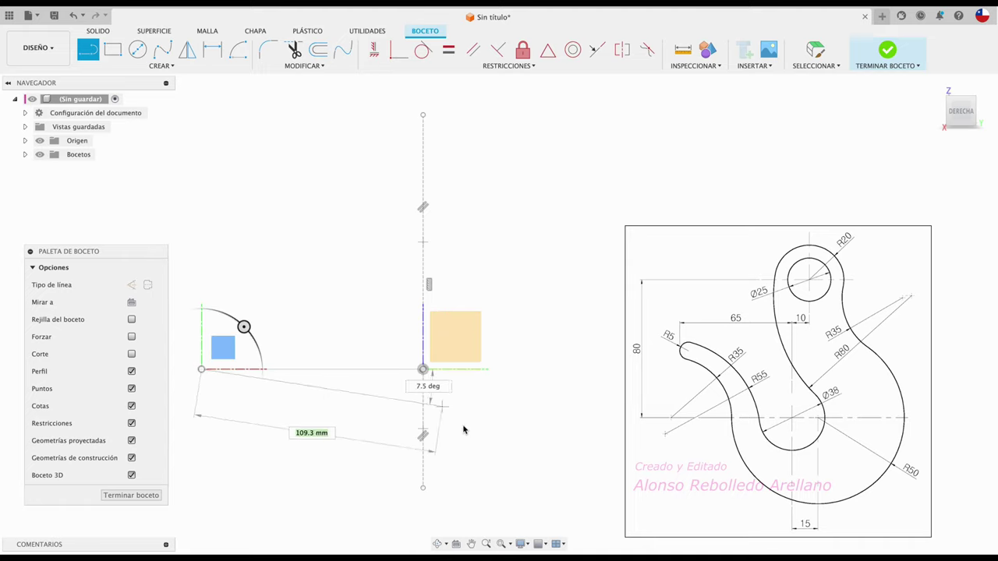
click(592, 377)
key(Escape)
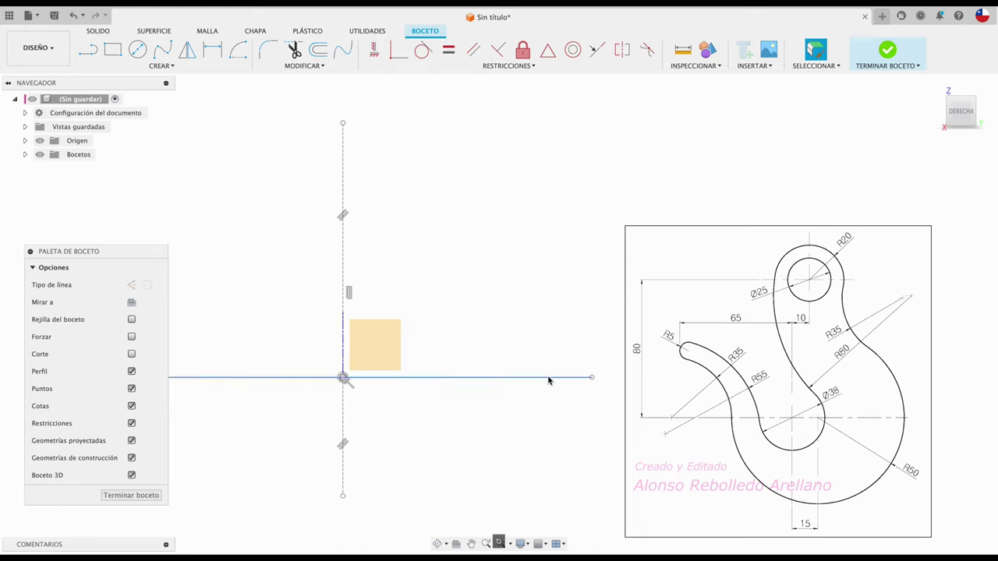
click(550, 377)
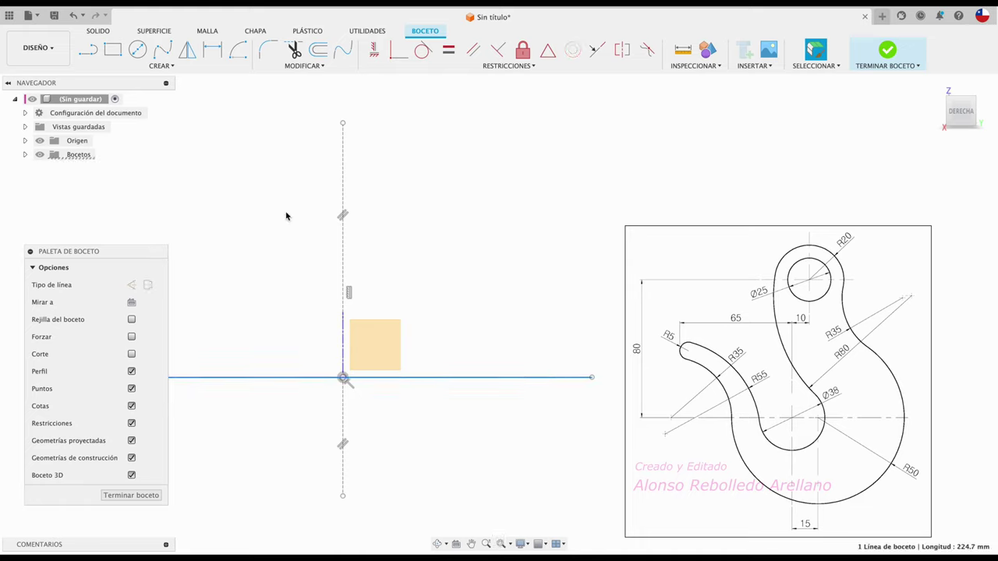
click(131, 285)
click(435, 315)
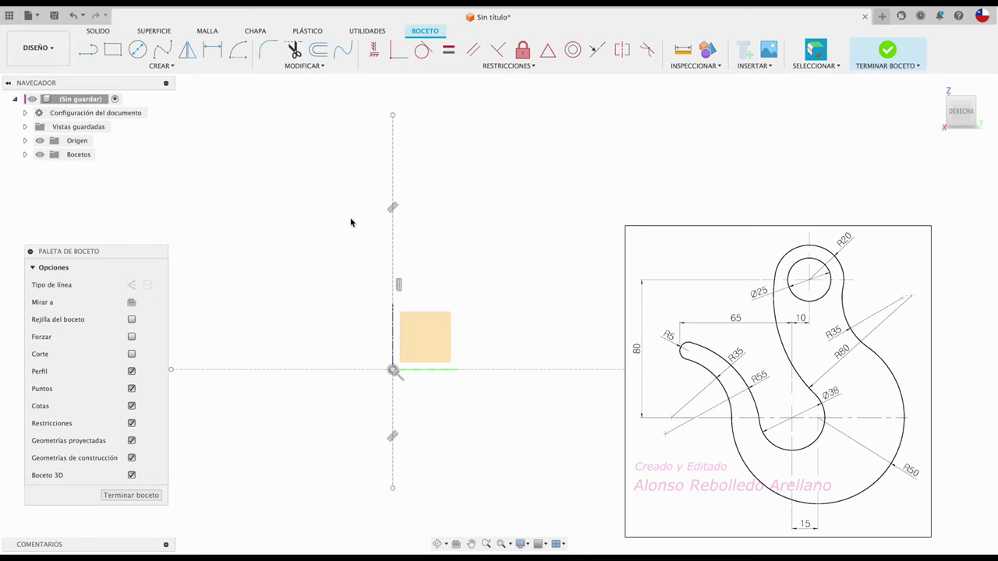
Draw a Ø38 mm circle centred on the sketch origin.
key(c)
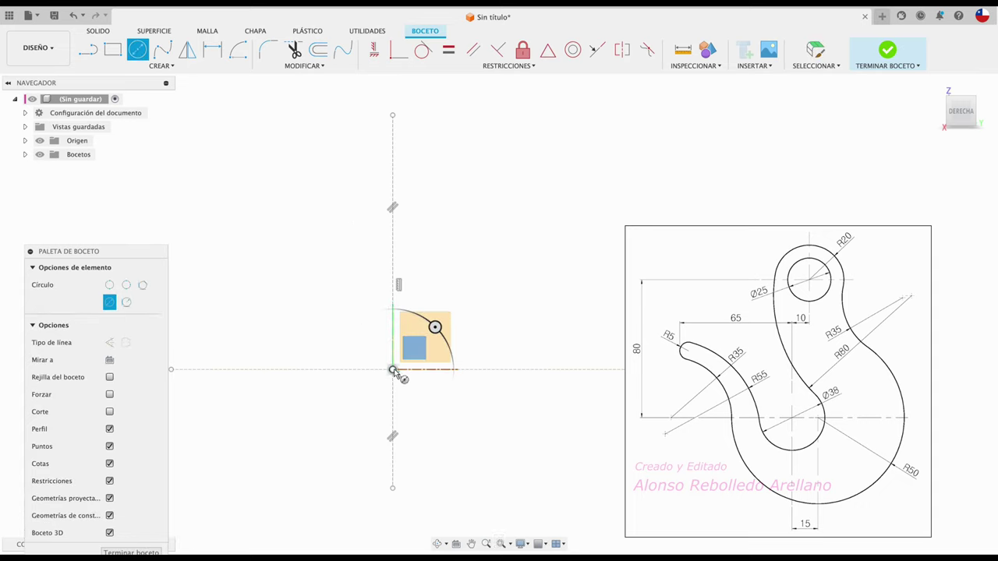
click(392, 370)
text(38)
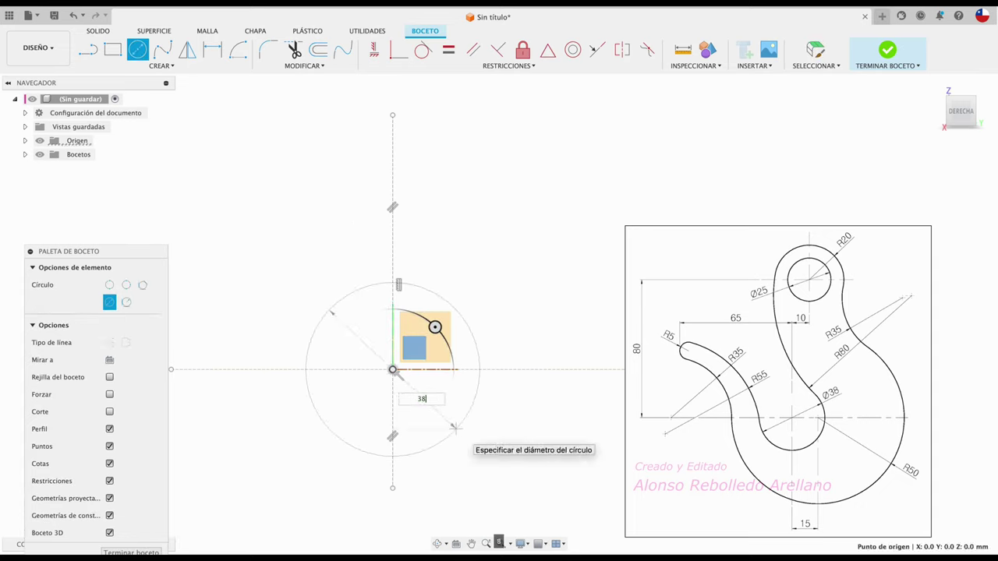
key(Return)
key(Escape)
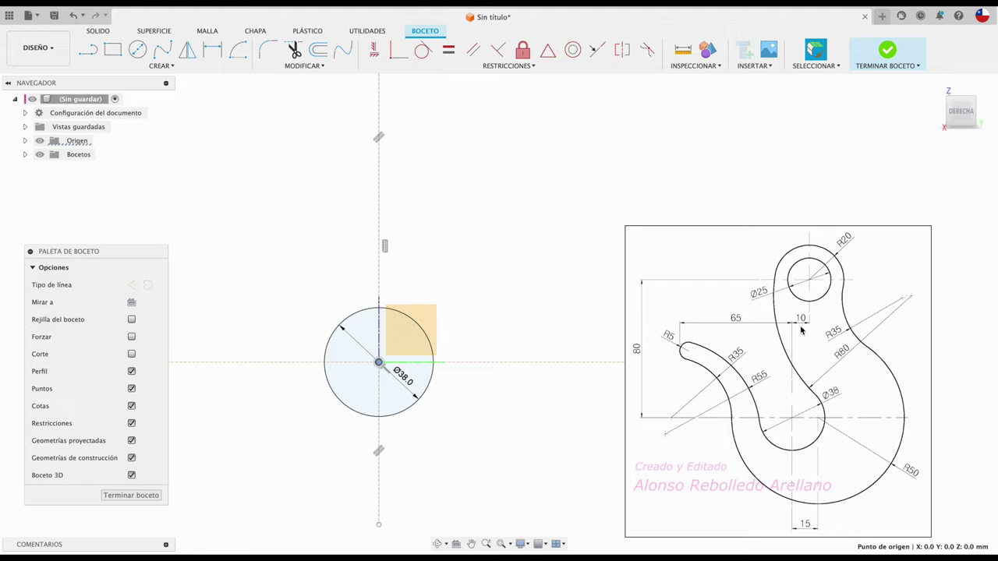
scroll(475, 334, up, 3)
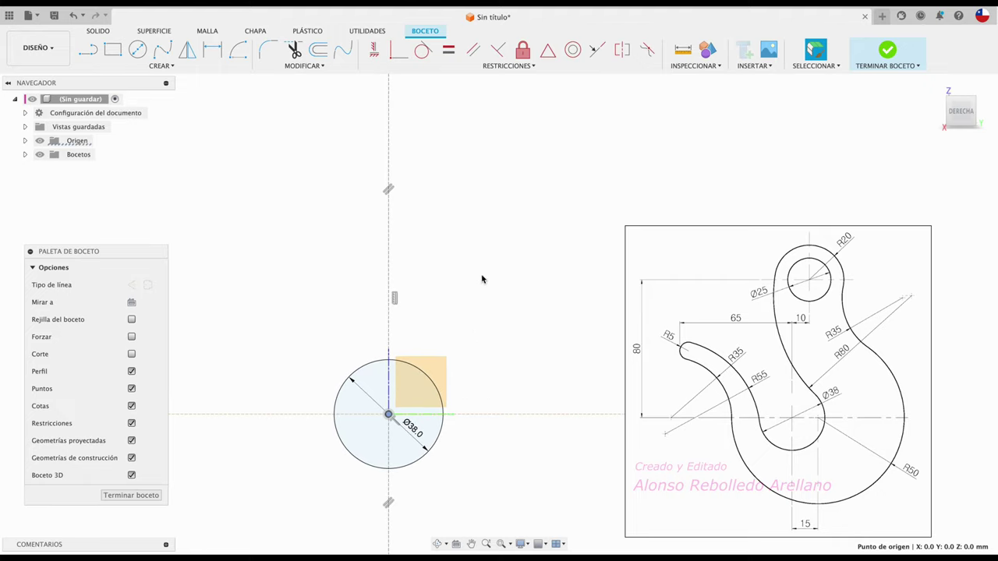
scroll(482, 279, down, 2)
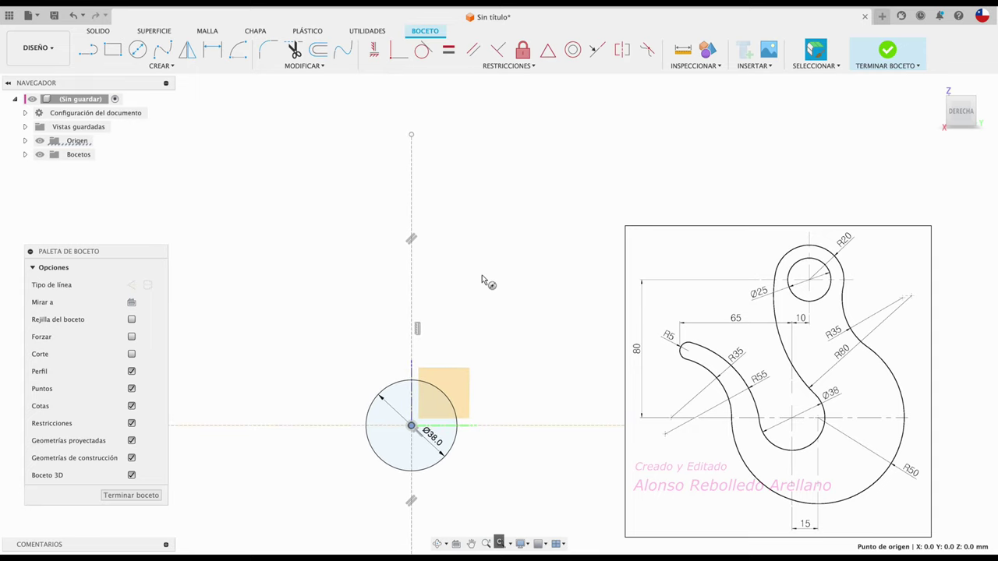
Draw a Ø25 mm circle above and right of the Ø38 circle.
key(c)
click(482, 192)
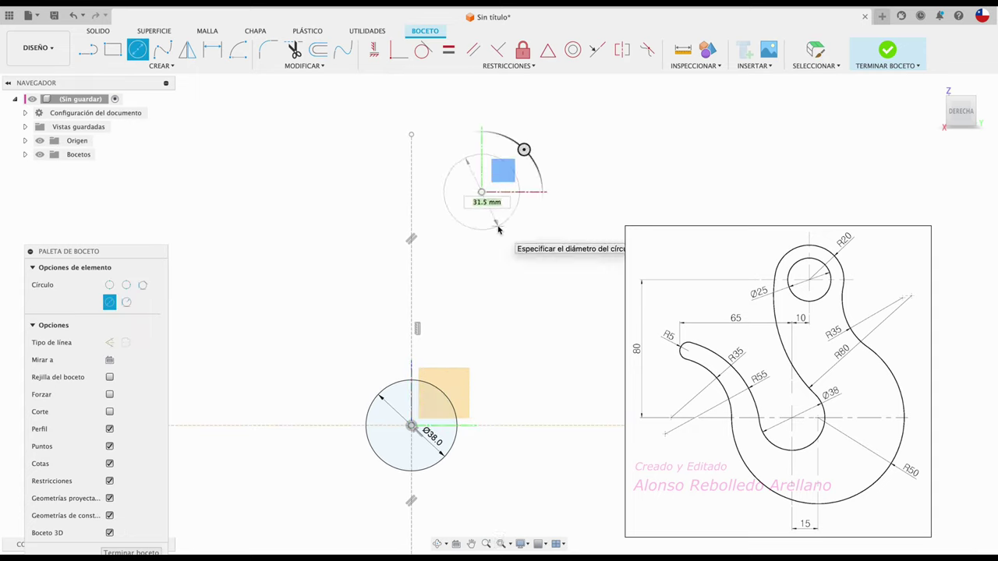
text(25)
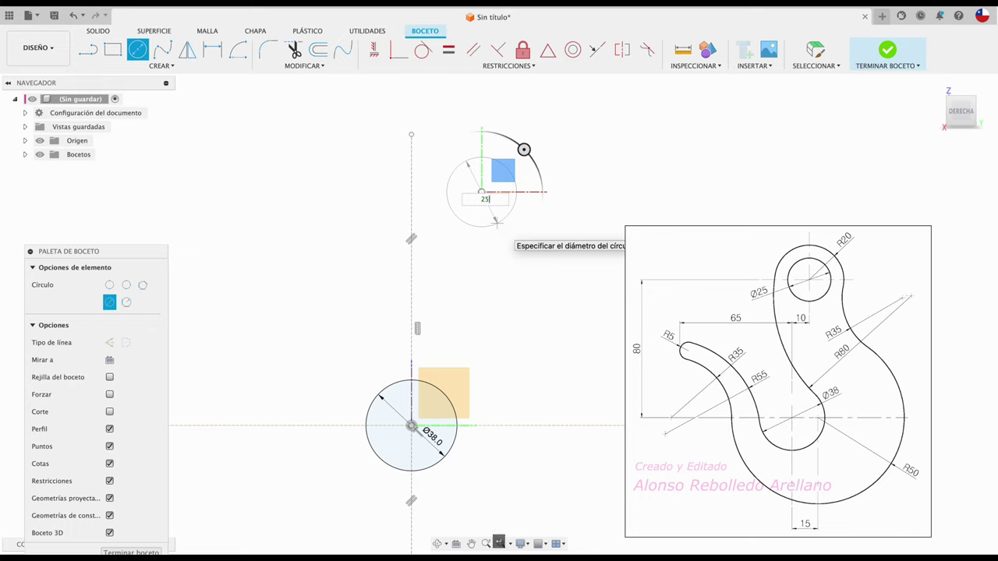
key(Return)
key(Escape)
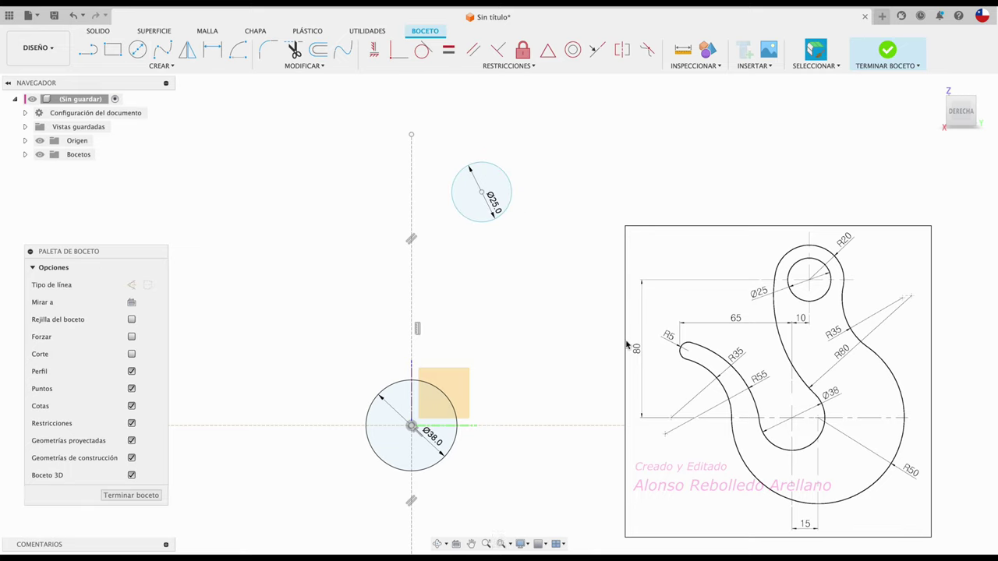
Dimension the Ø25 centre 80 mm above the horizontal line and 10 mm right of the vertical line.
key(d)
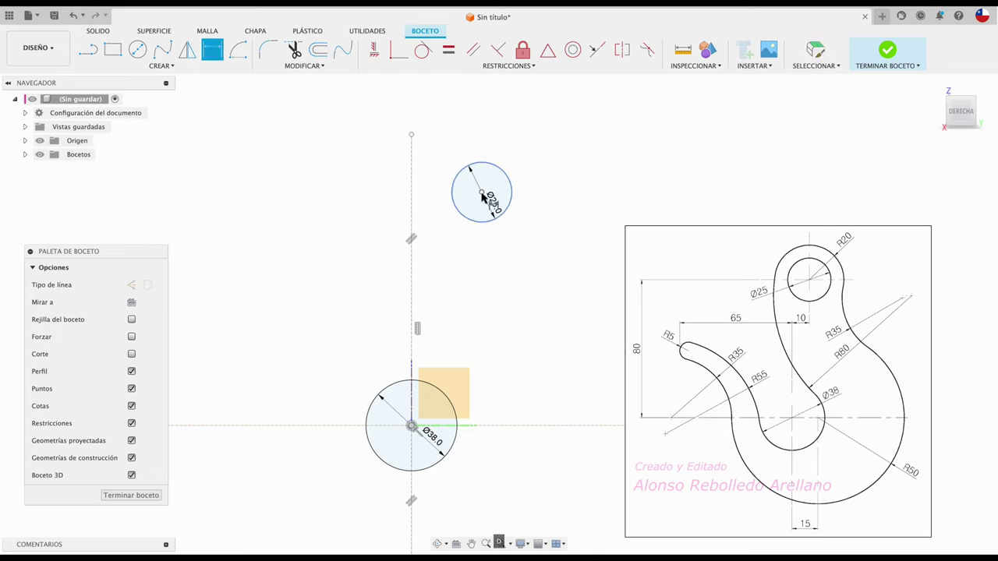
click(476, 197)
click(312, 426)
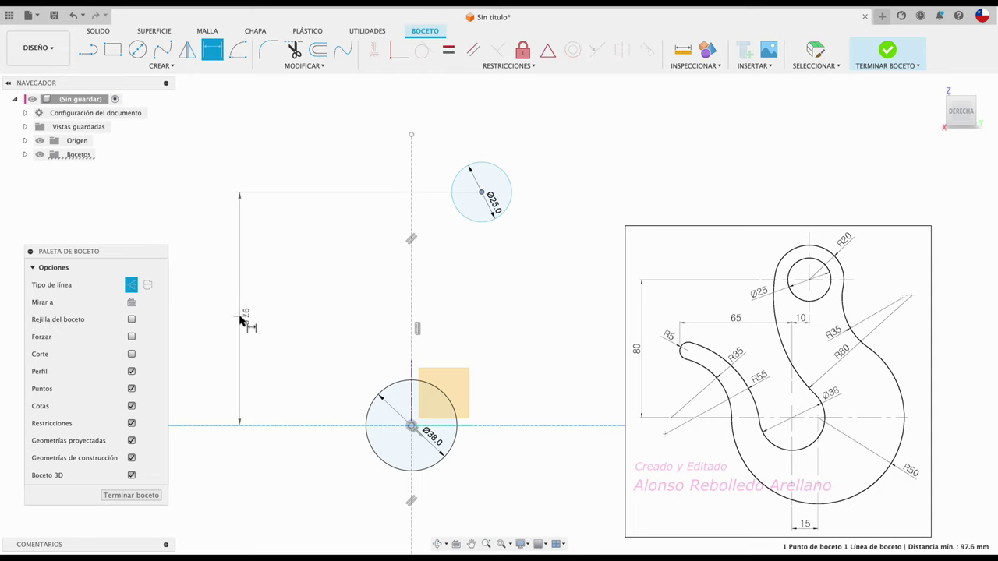
click(202, 330)
text(80)
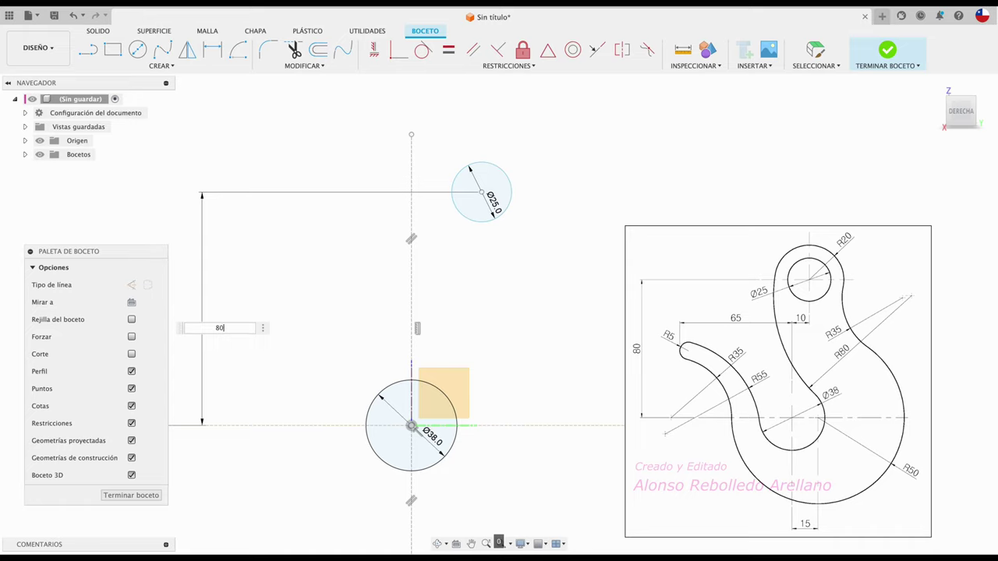
key(Return)
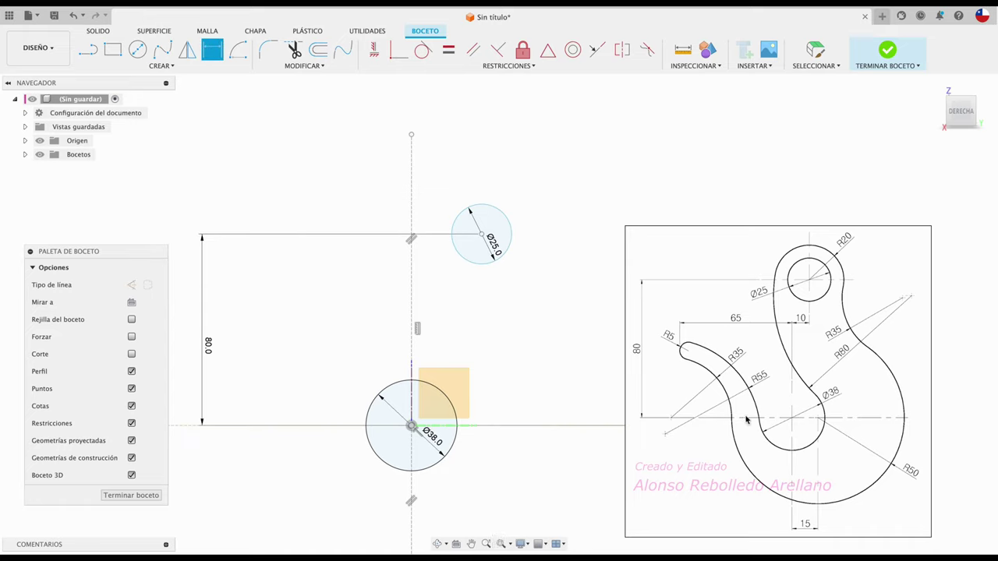
click(411, 263)
click(482, 234)
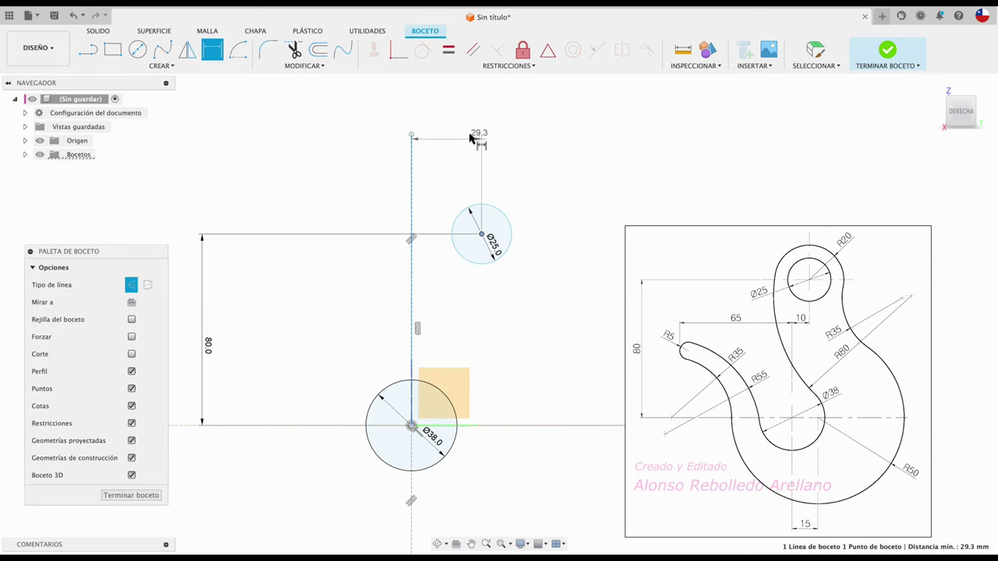
click(468, 108)
text(10)
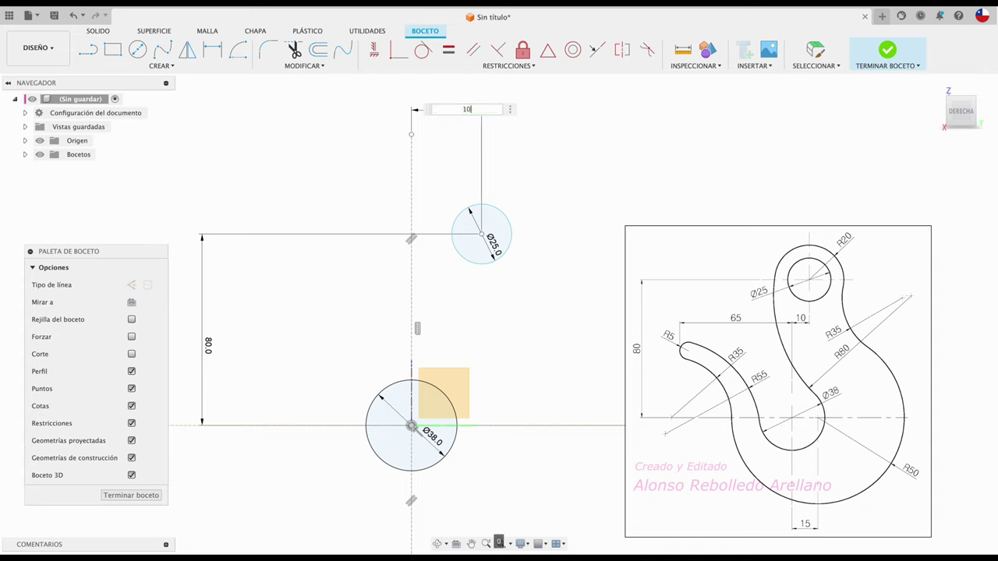
key(Return)
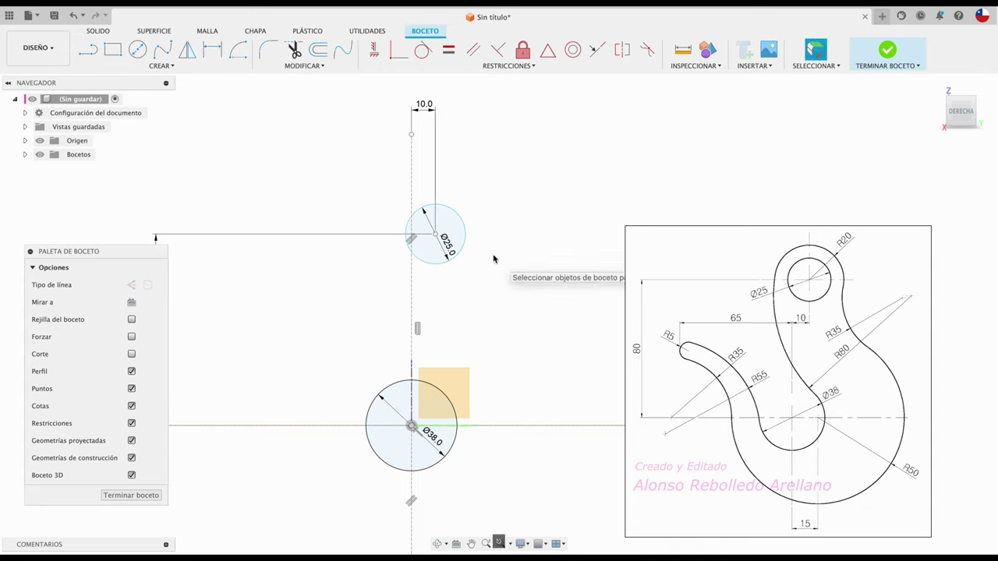
Shorten the vertical construction line by dragging its top end down.
click(438, 138)
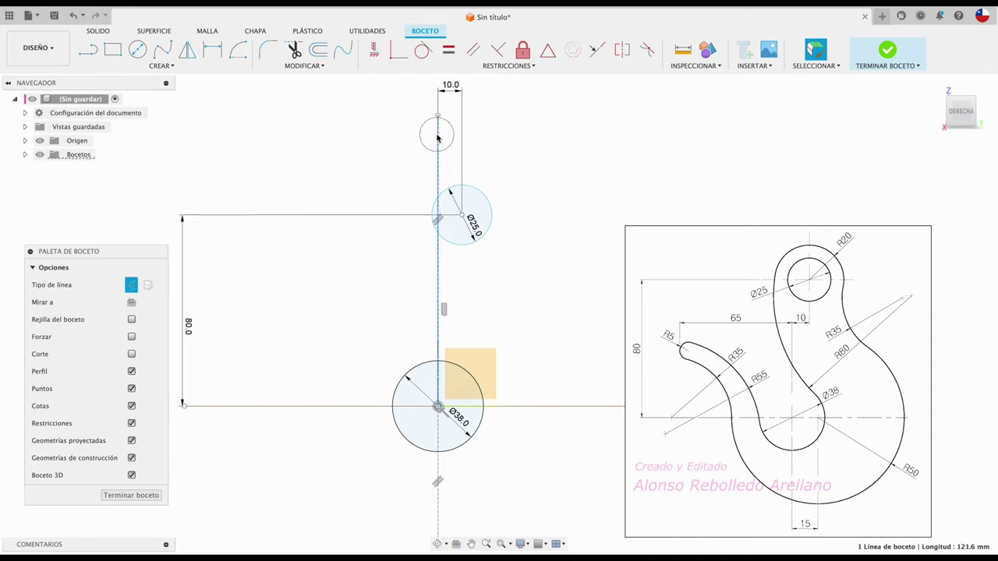
drag(438, 119, 437, 259)
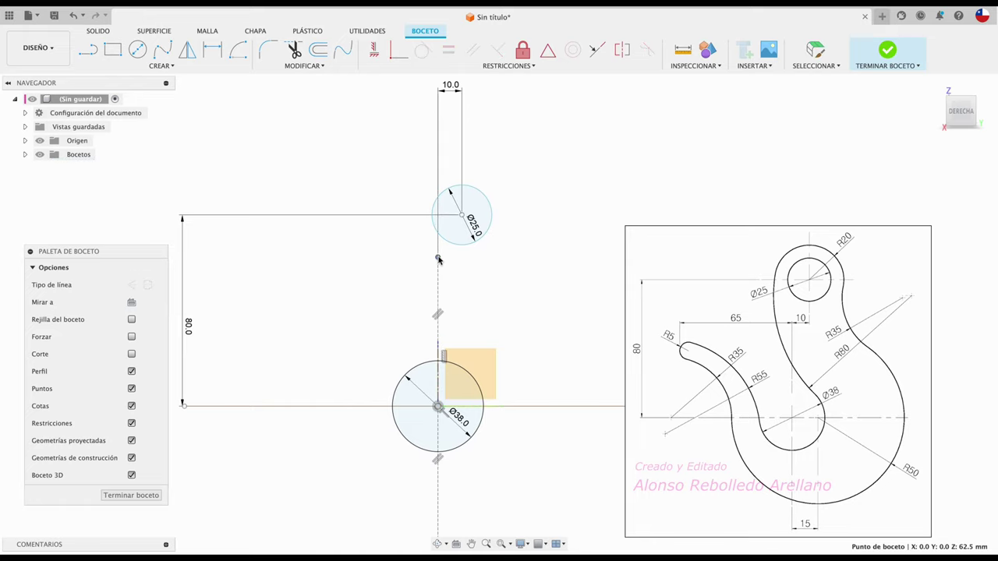
scroll(511, 272, up, 2)
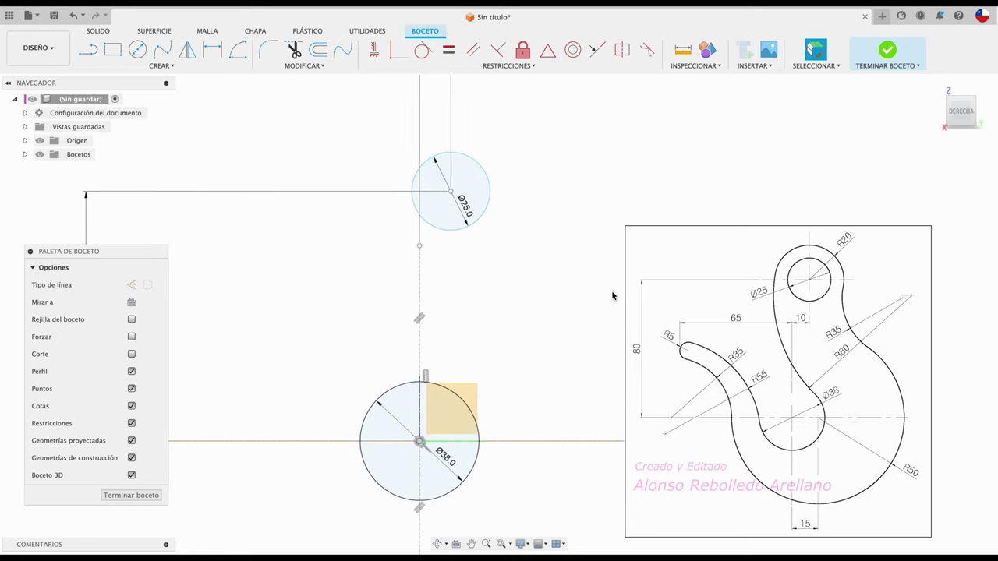
Draw a concentric Ø40 mm circle on the Ø25 circle's centre.
key(c)
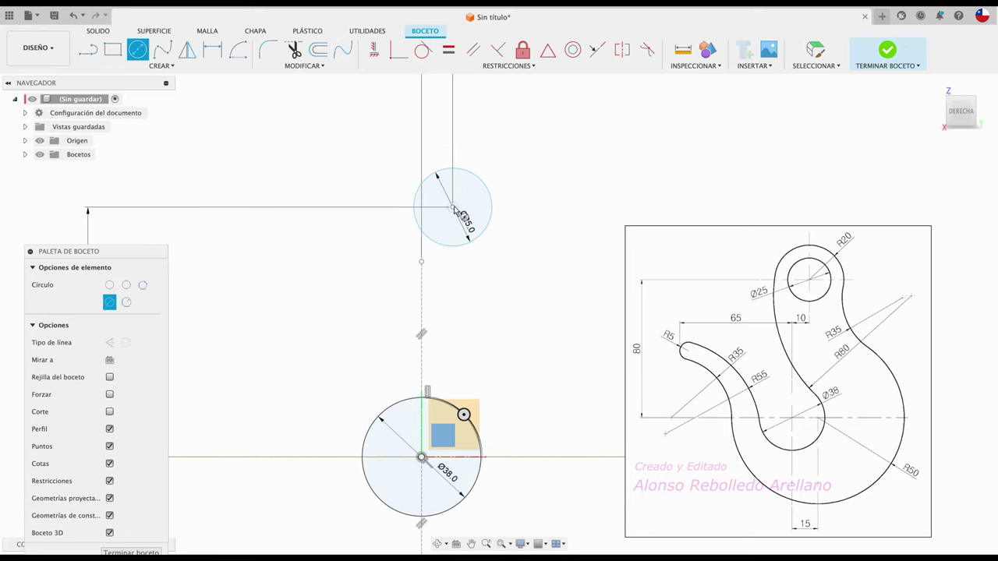
click(452, 207)
text(40)
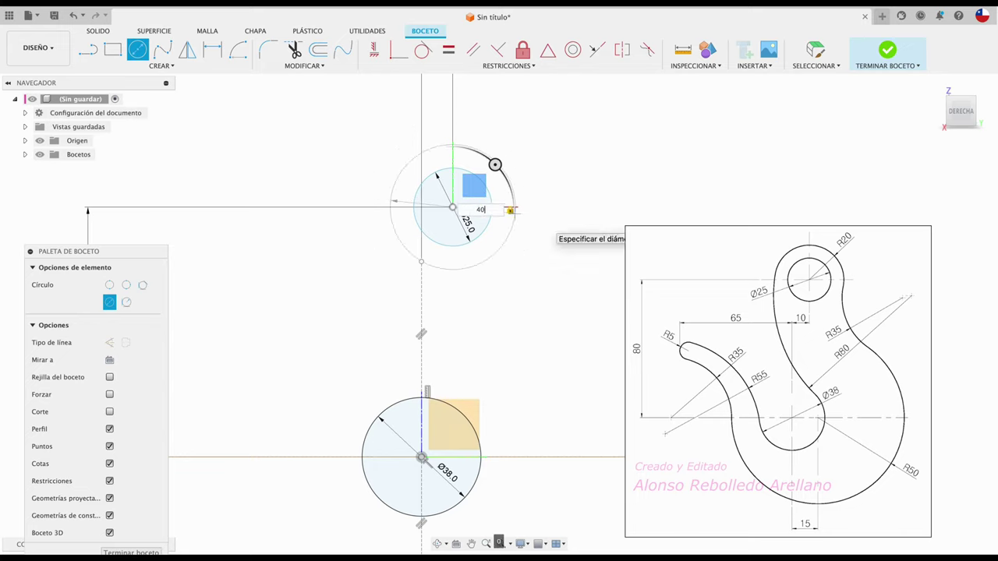
key(Return)
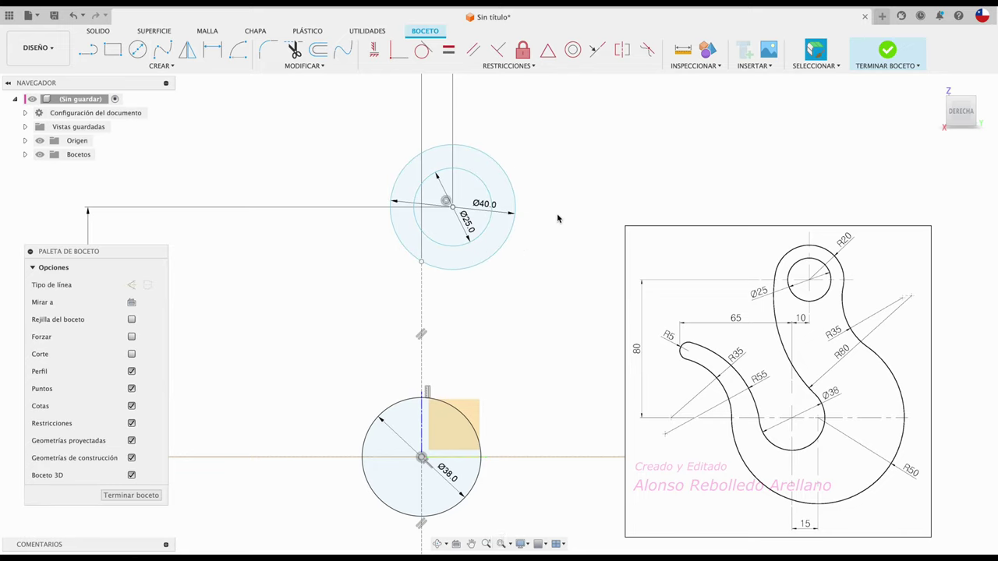
key(F6)
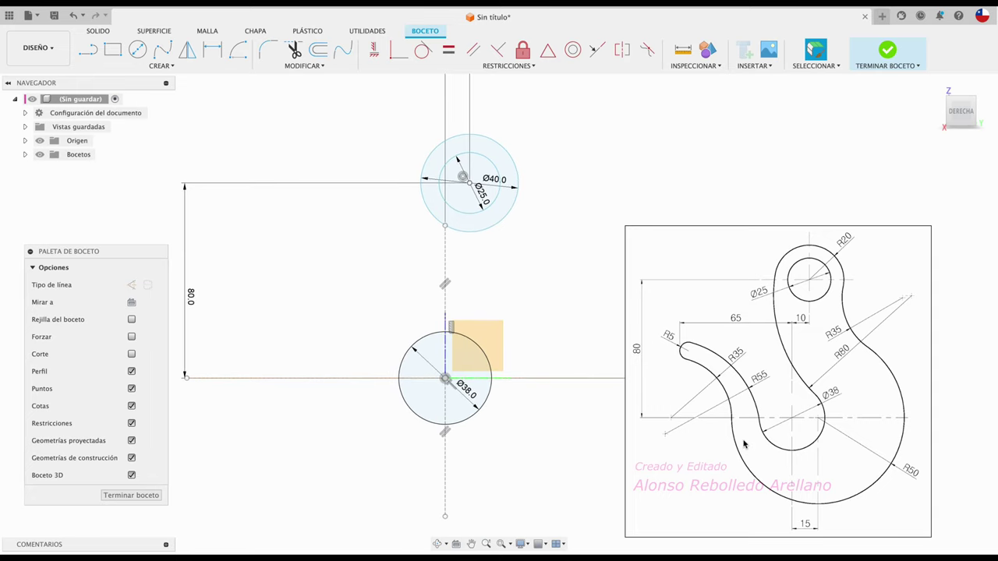
scroll(498, 319, up, 2)
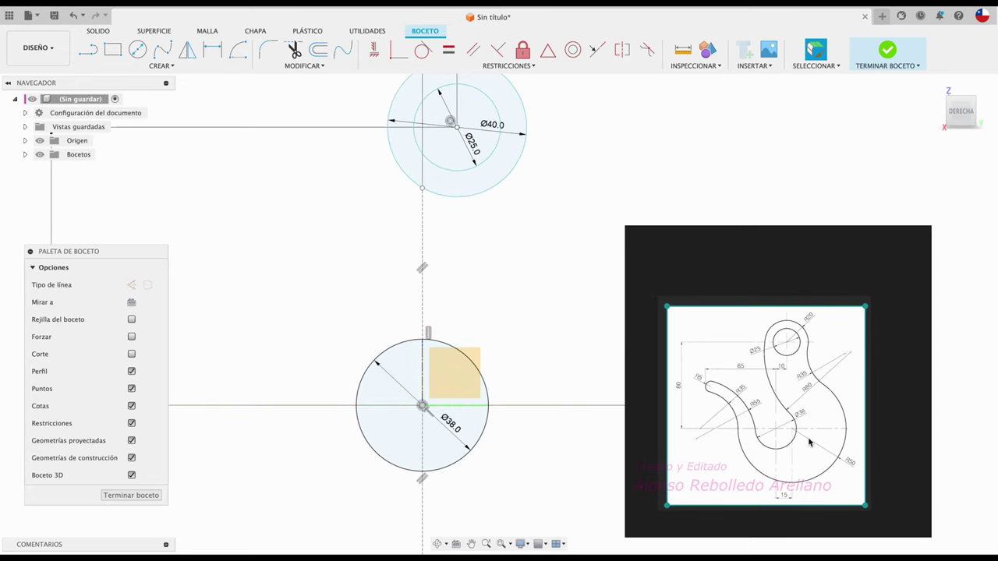
scroll(496, 316, up, 1)
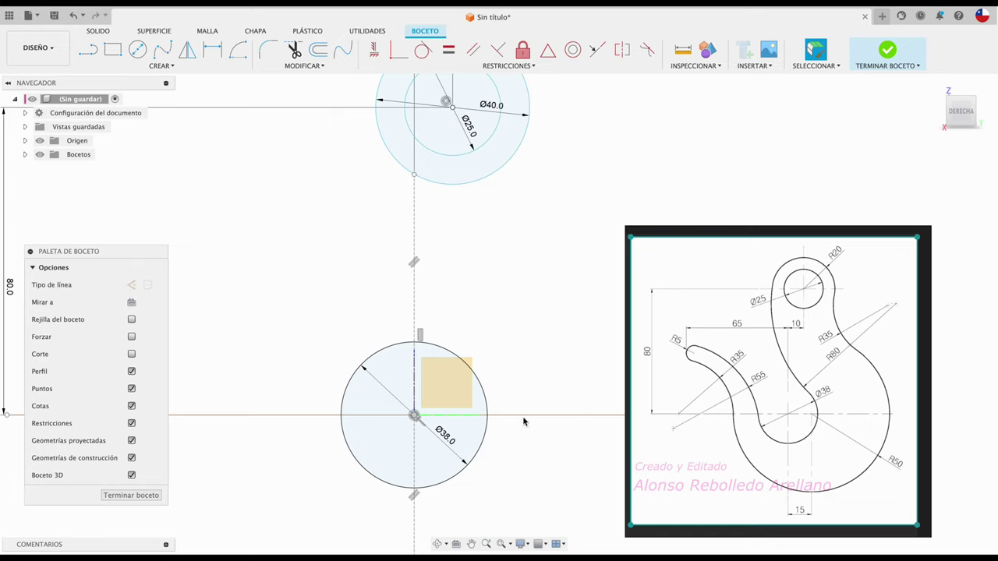
Place a sketch point on the horizontal axis, dimensioned 15 mm from the Ø38 centre.
click(171, 67)
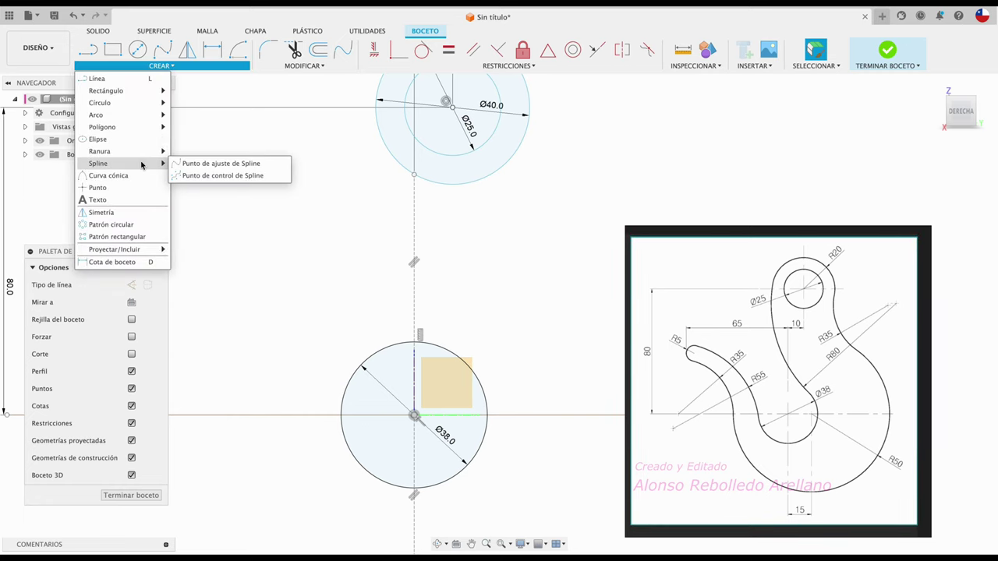
click(136, 188)
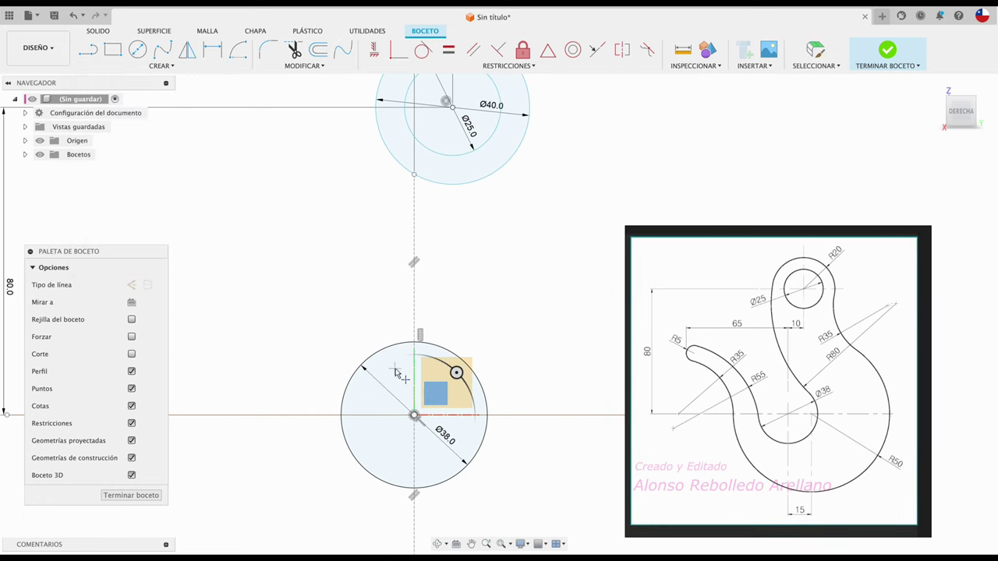
click(505, 415)
key(d)
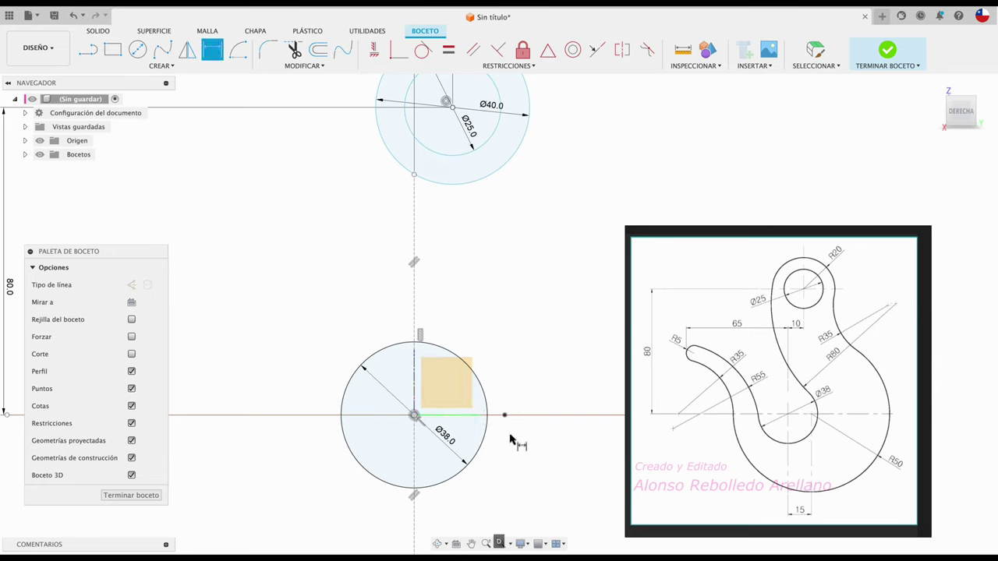
click(504, 416)
click(414, 416)
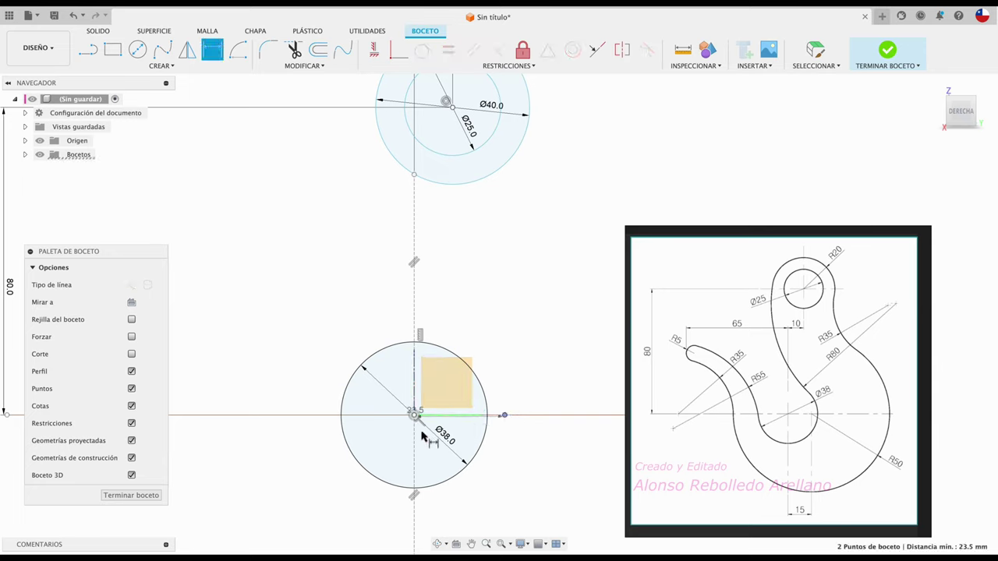
click(466, 511)
text(15)
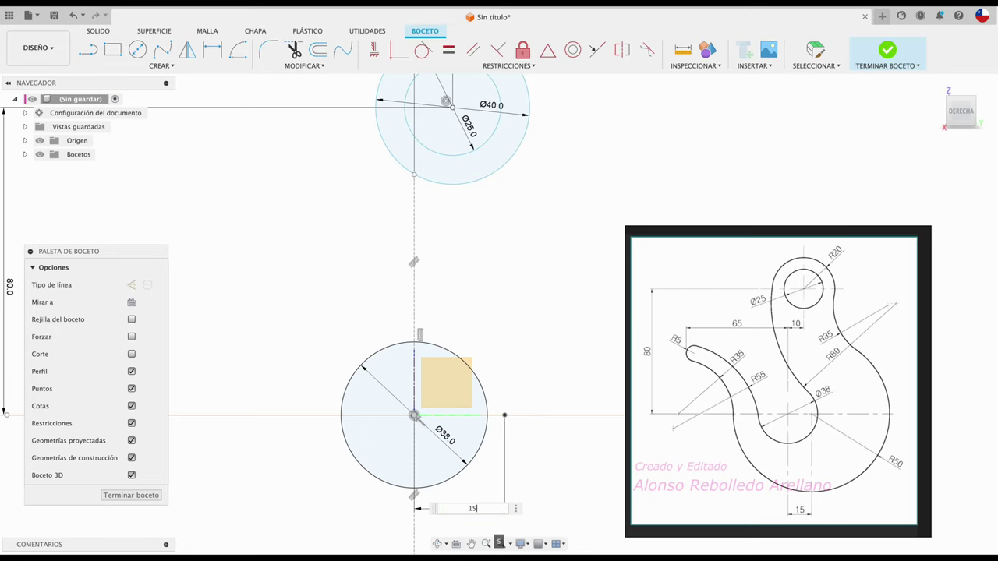
key(Return)
key(Escape)
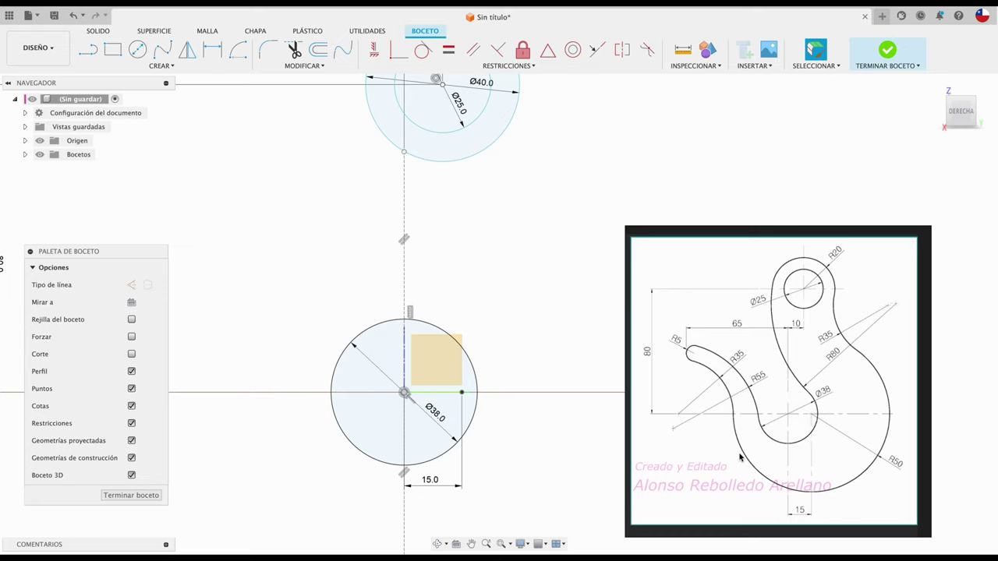
Draw a large centre-point arc around the Ø38 circle, centred on the 15 mm point.
click(238, 50)
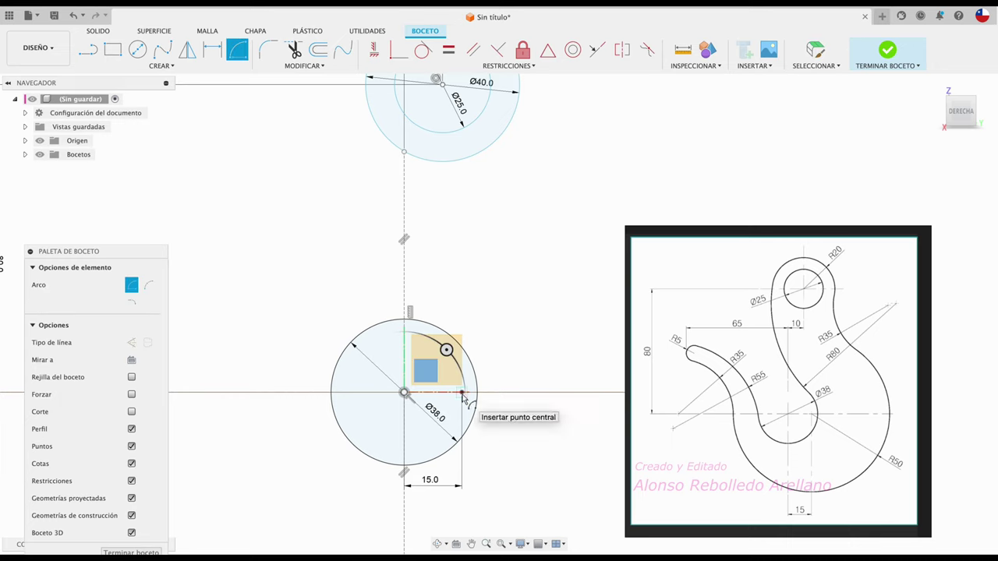
click(462, 392)
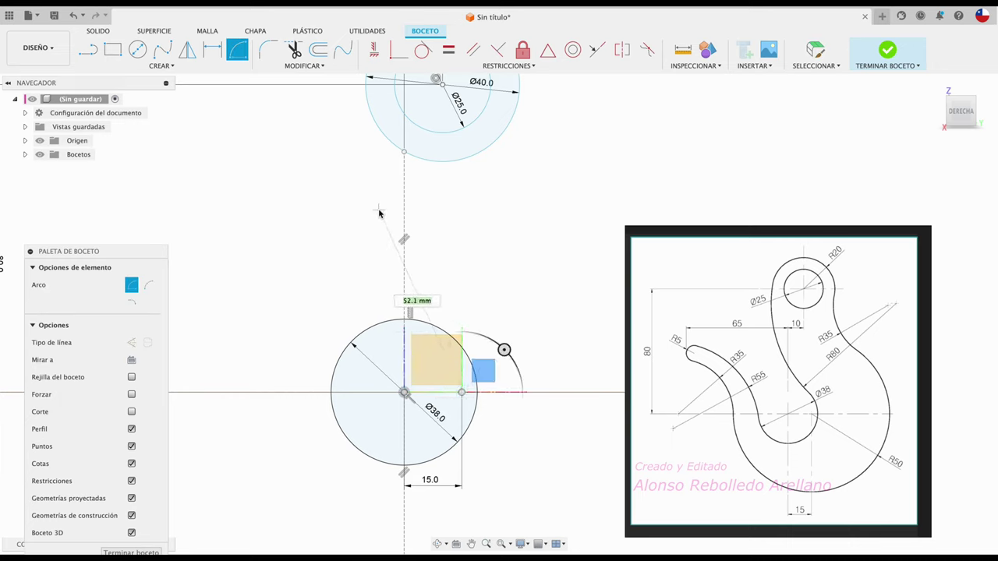
click(429, 200)
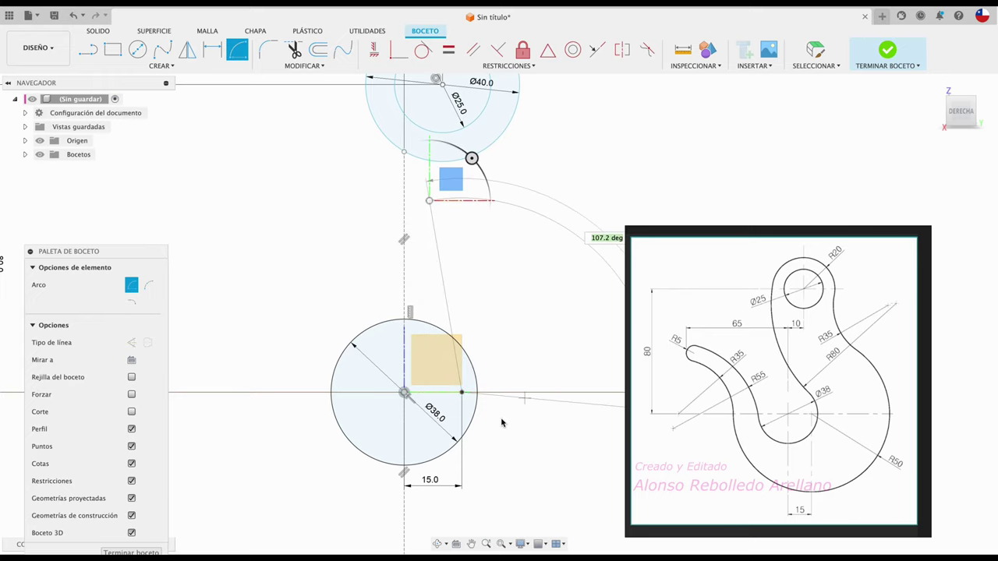
scroll(471, 437, down, 2)
scroll(471, 441, down, 3)
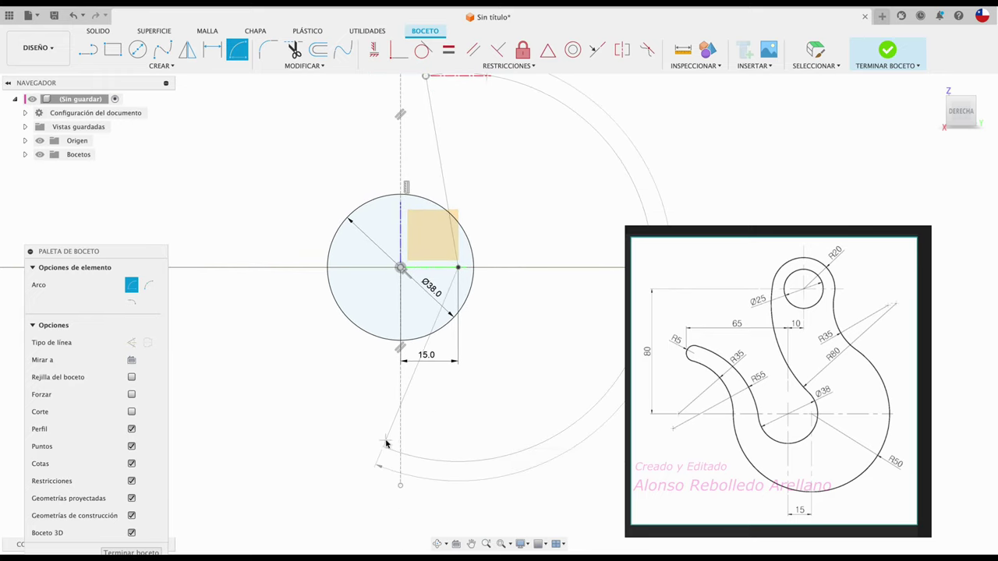
click(265, 252)
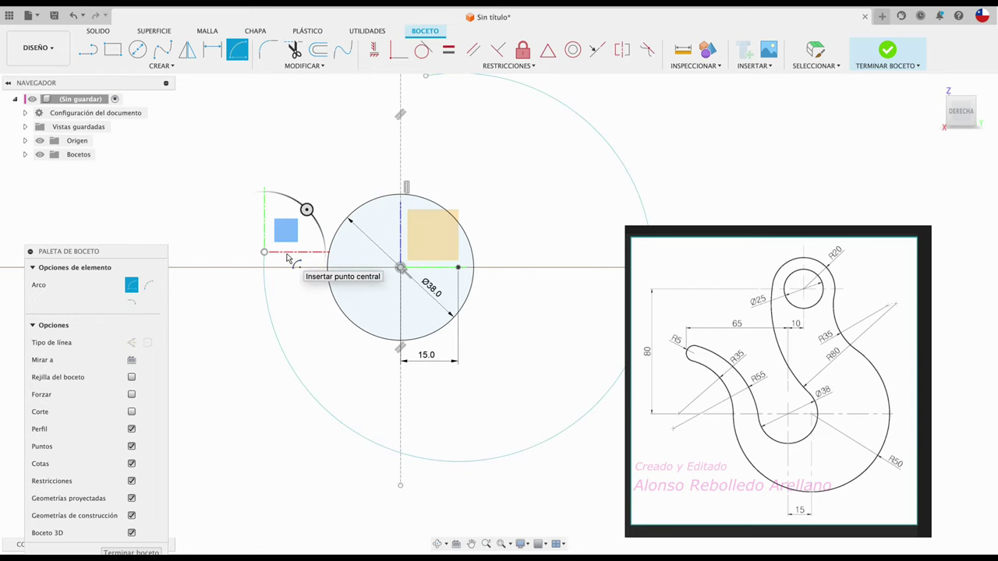
key(Escape)
scroll(343, 355, down, 1)
middle_drag(344, 354, 277, 398)
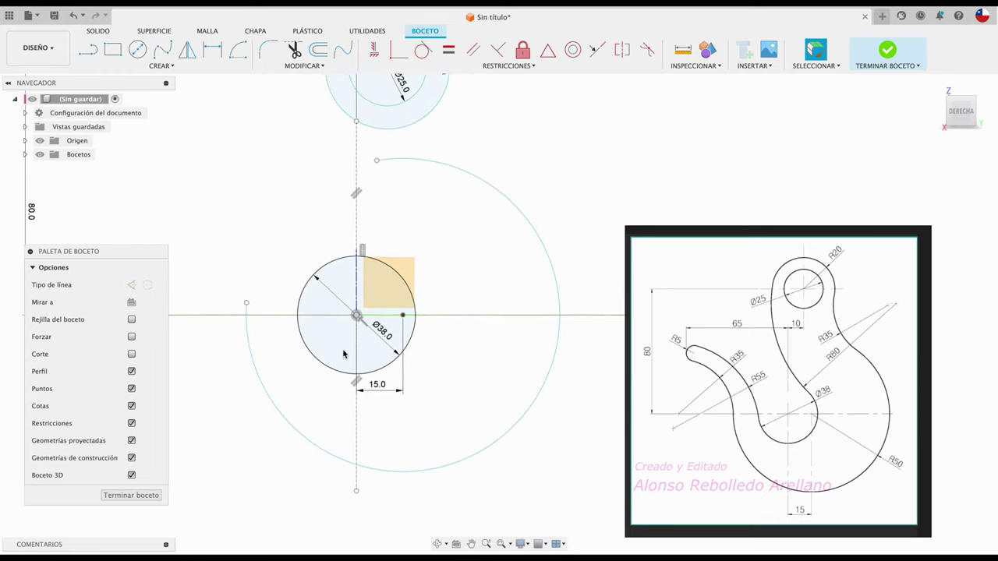
Dimension the large arc's radius to 50 mm.
key(d)
click(494, 451)
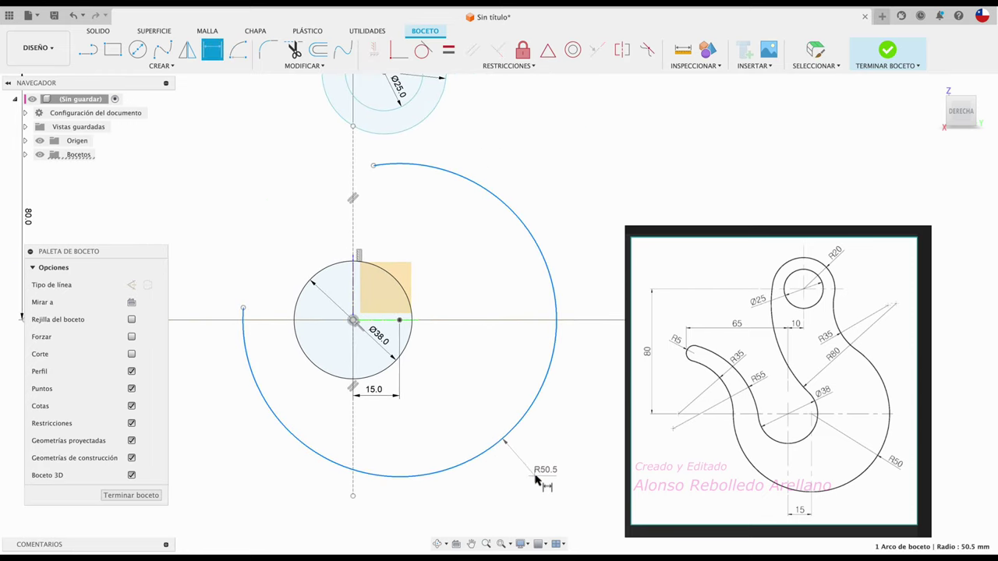
click(536, 474)
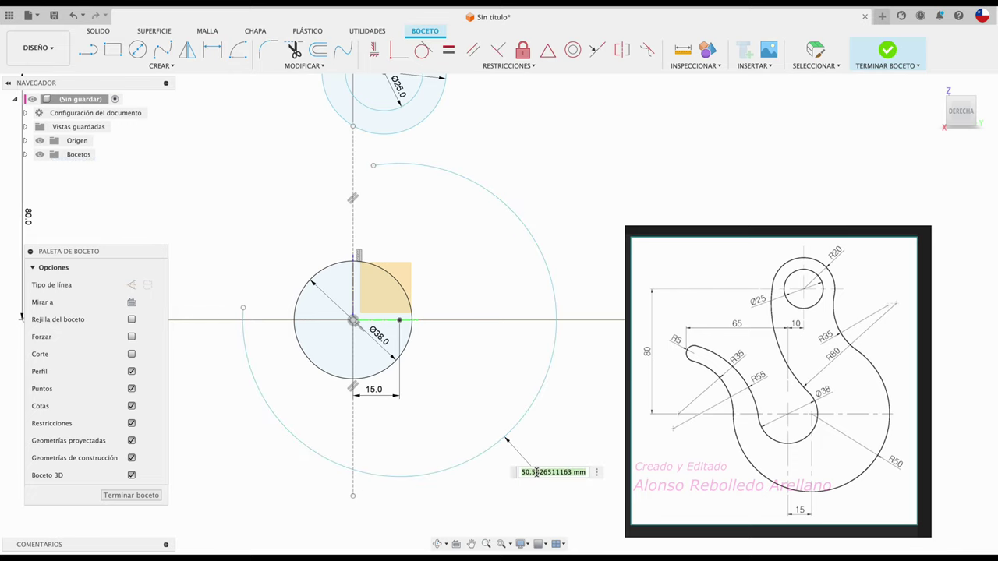
text(50)
key(Return)
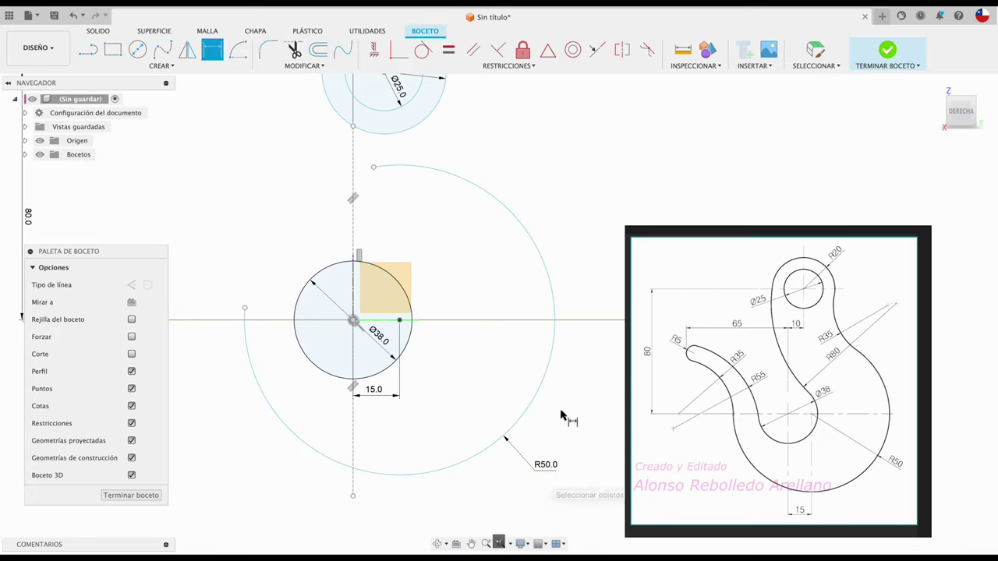
key(Escape)
scroll(570, 335, down, 3)
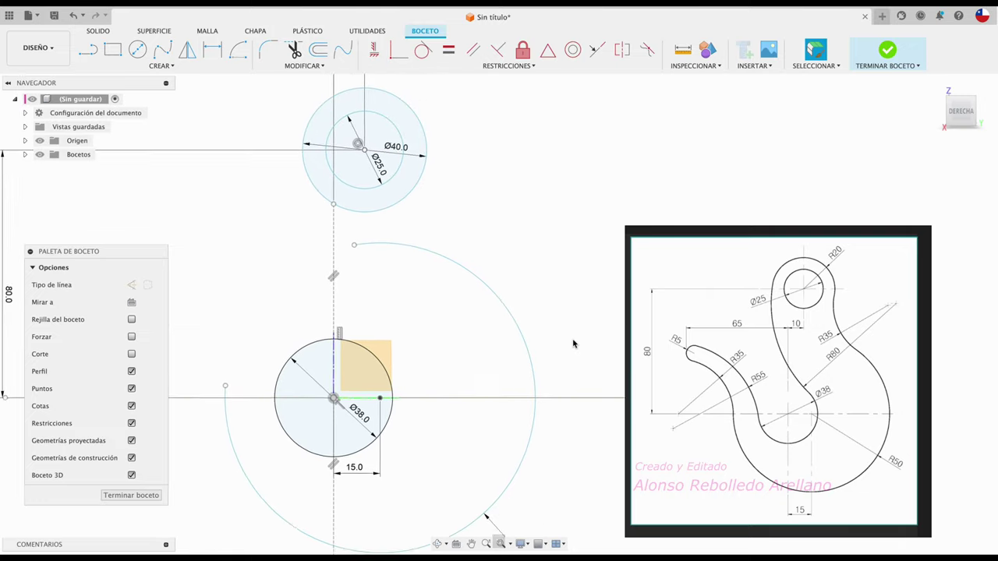
scroll(571, 327, up, 3)
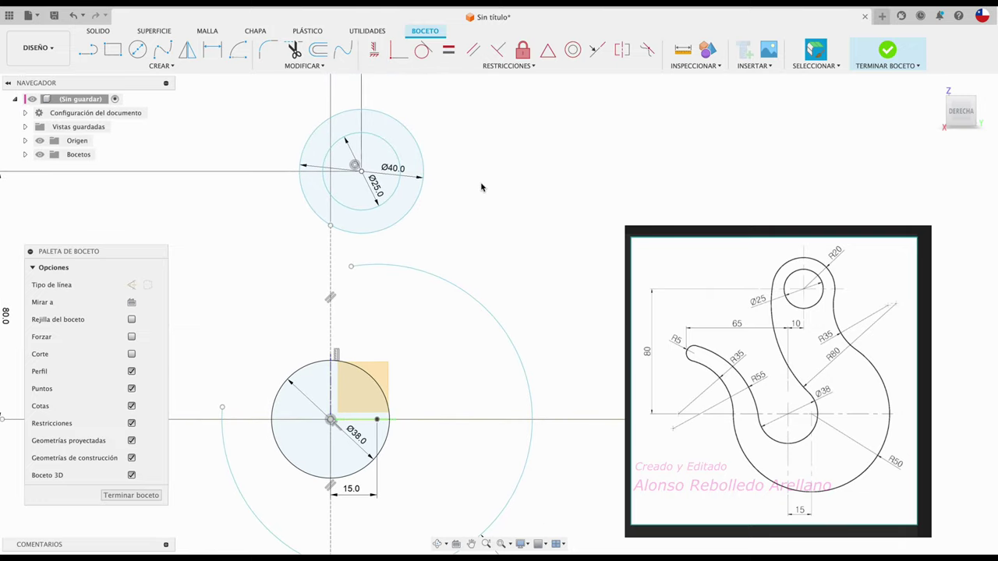
Select the large outer arc and place its R50.0 radius label across it.
click(422, 191)
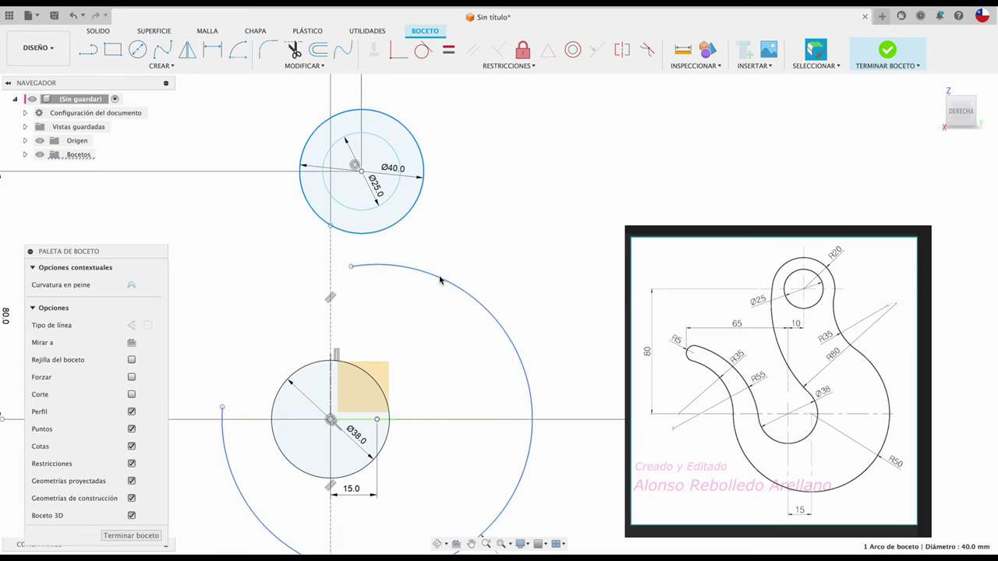
click(442, 278)
scroll(479, 246, up, 2)
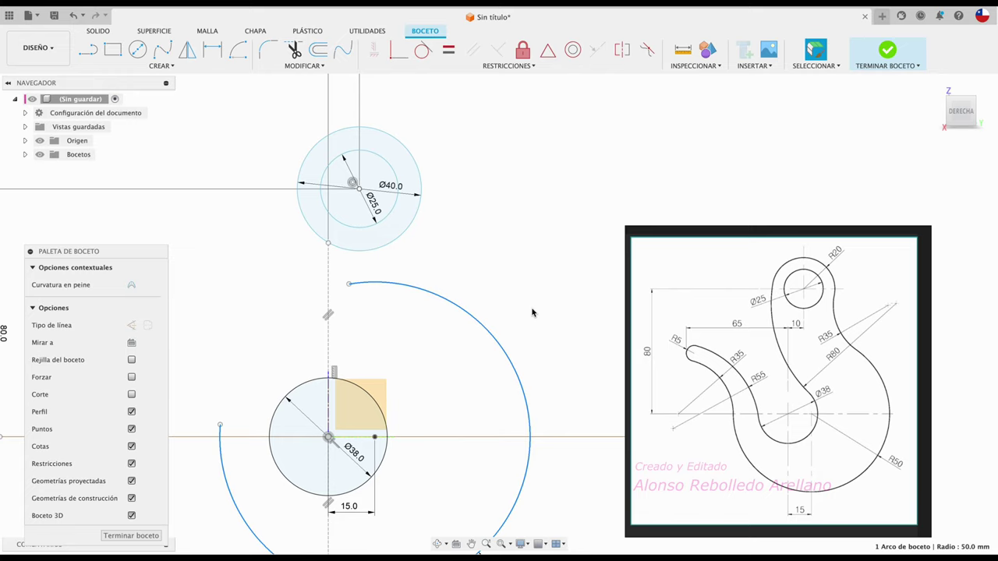
click(528, 408)
middle_drag(492, 431, 494, 351)
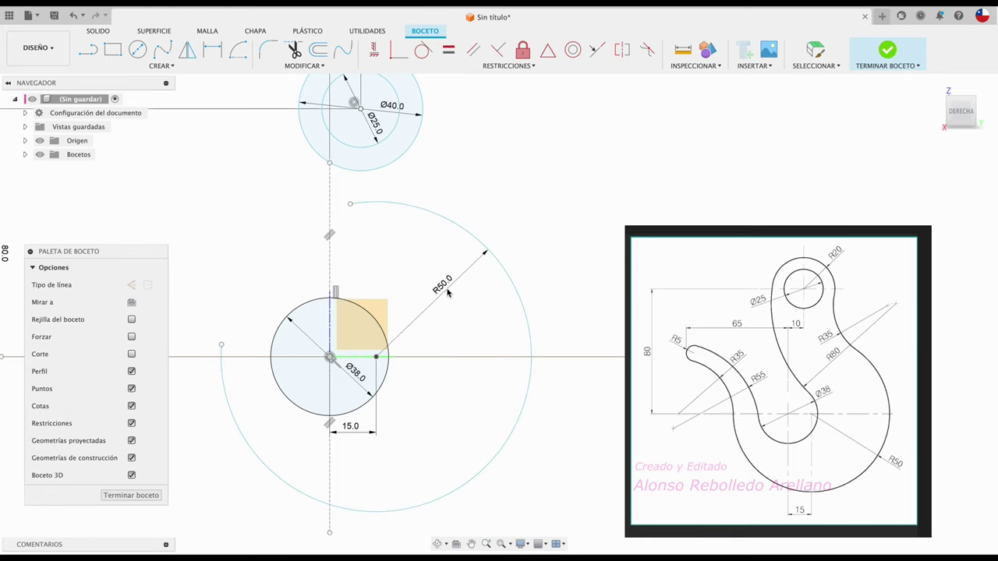
click(446, 290)
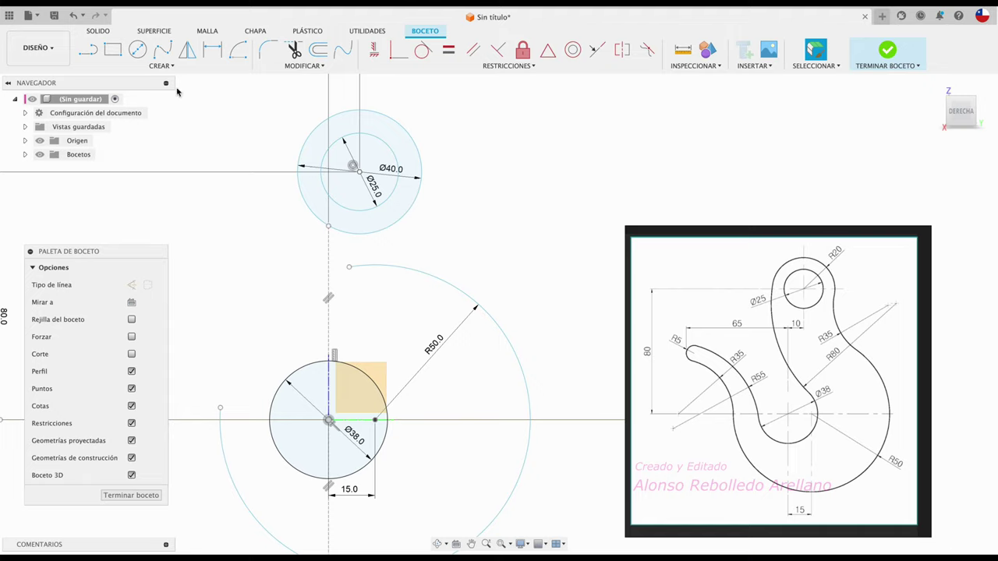
Draw a centre-point arc right of the Ø40 circle and make it construction geometry.
click(238, 51)
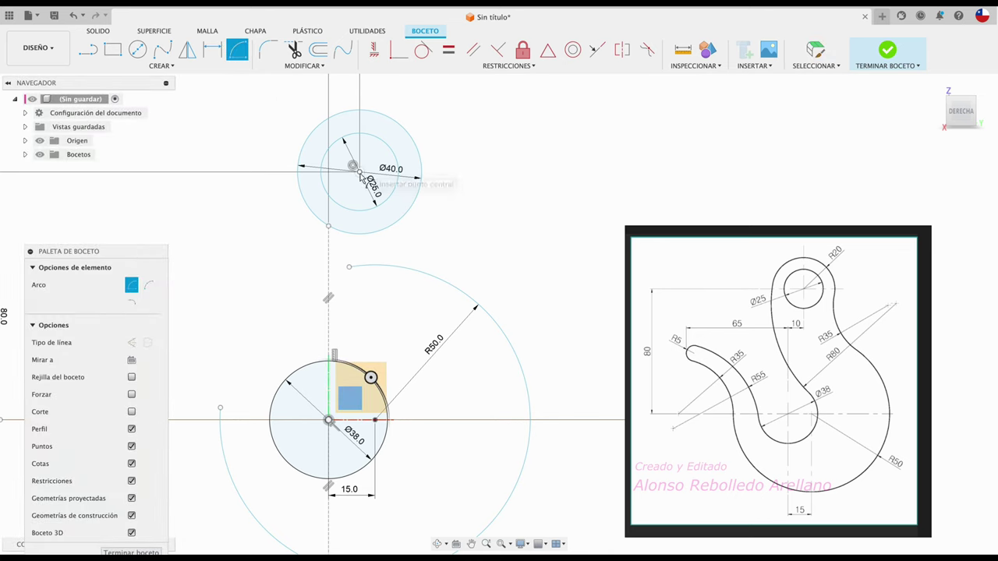
click(546, 95)
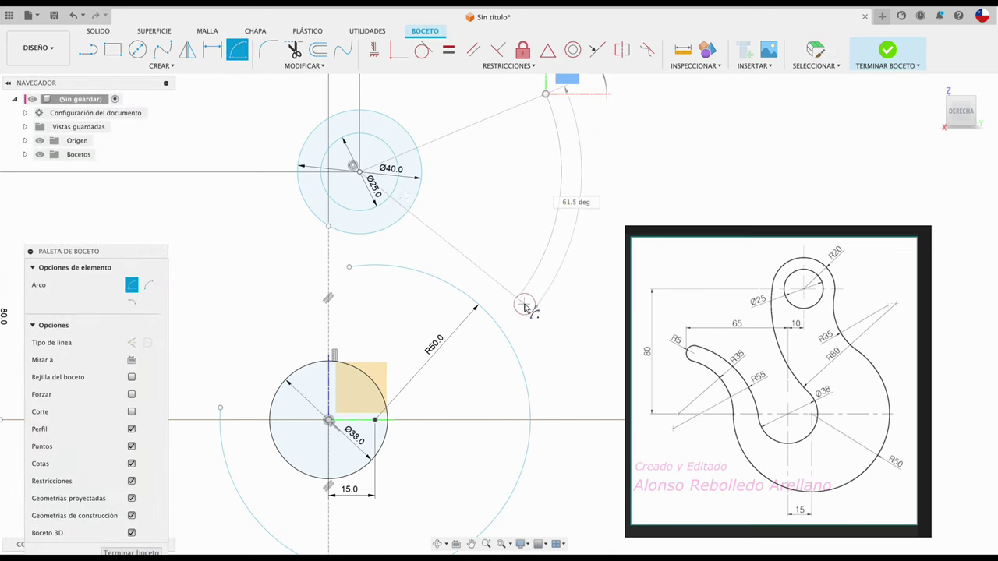
click(527, 309)
key(Escape)
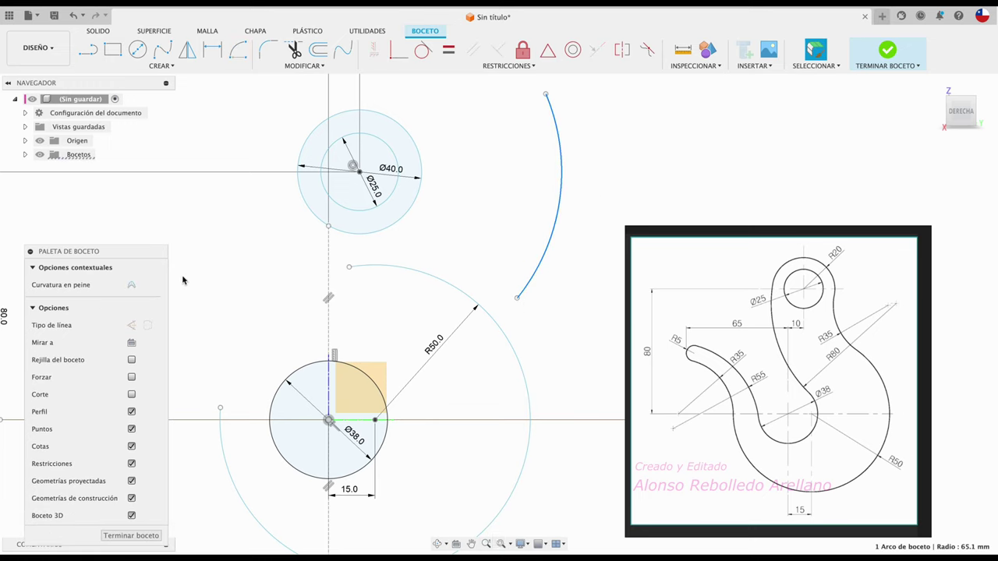
click(132, 325)
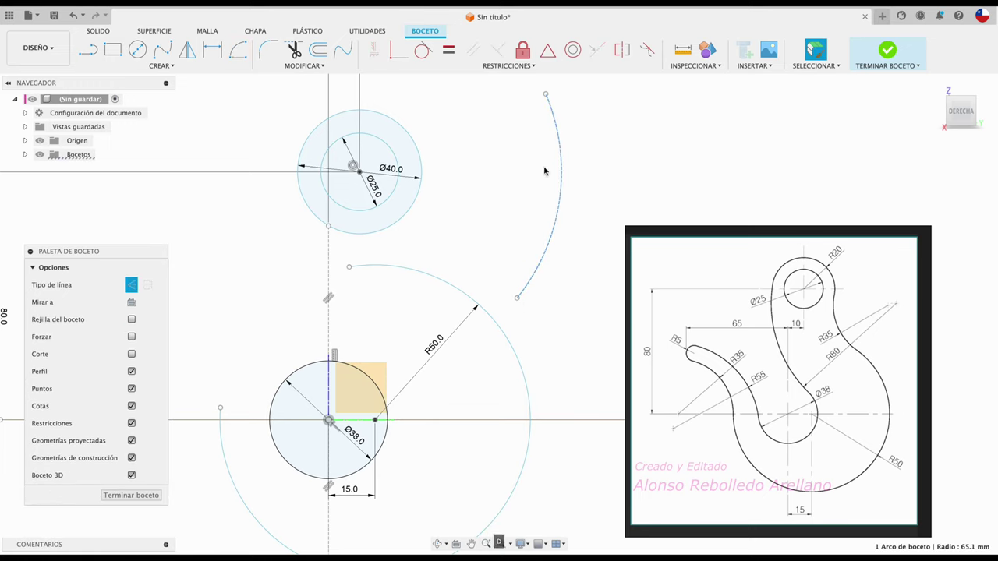
click(559, 146)
Dimension the construction arc's radius to 55 mm using an expression starting with 35+.
key(d)
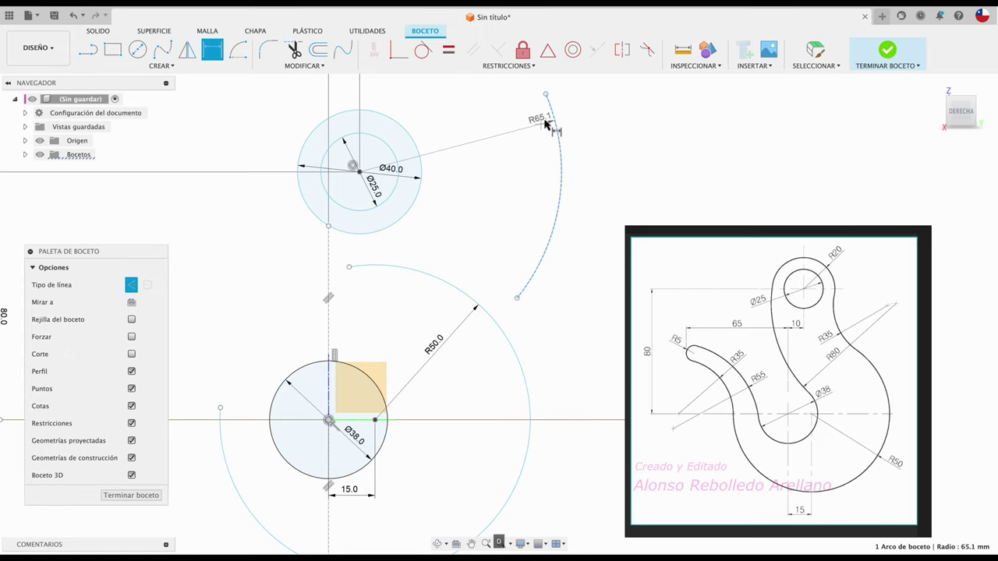
click(495, 135)
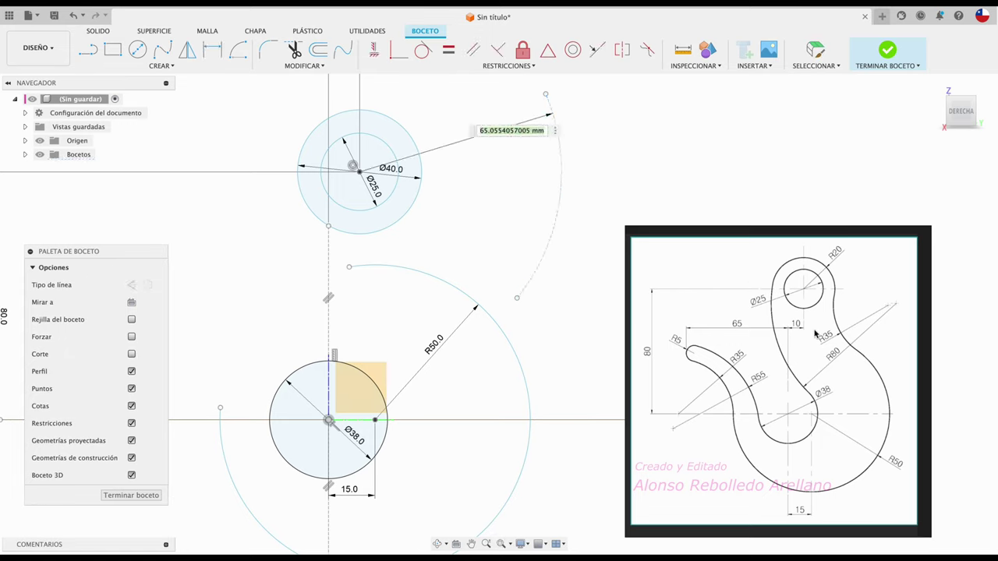
text(3)
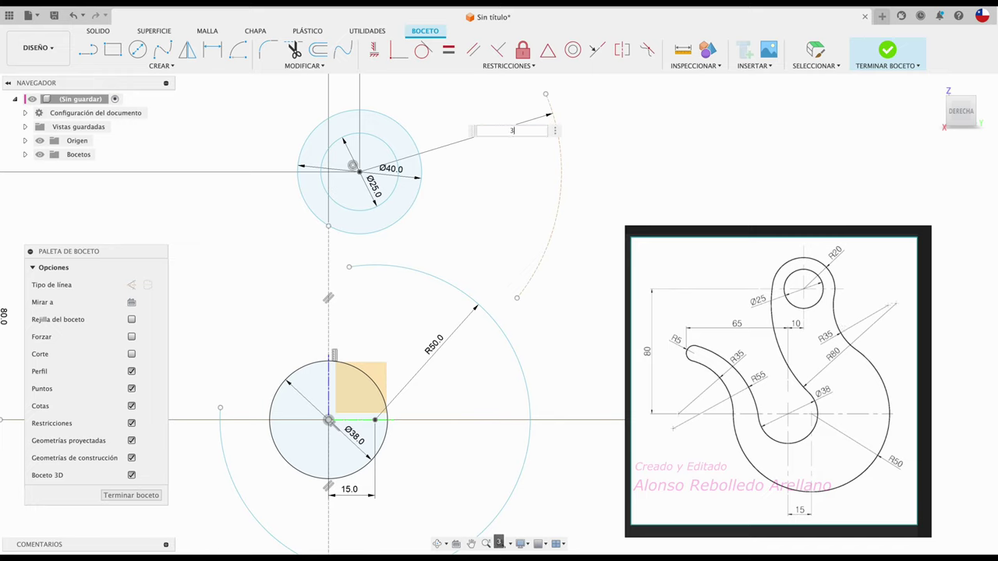
text(5+)
text(25.0)
key(Return)
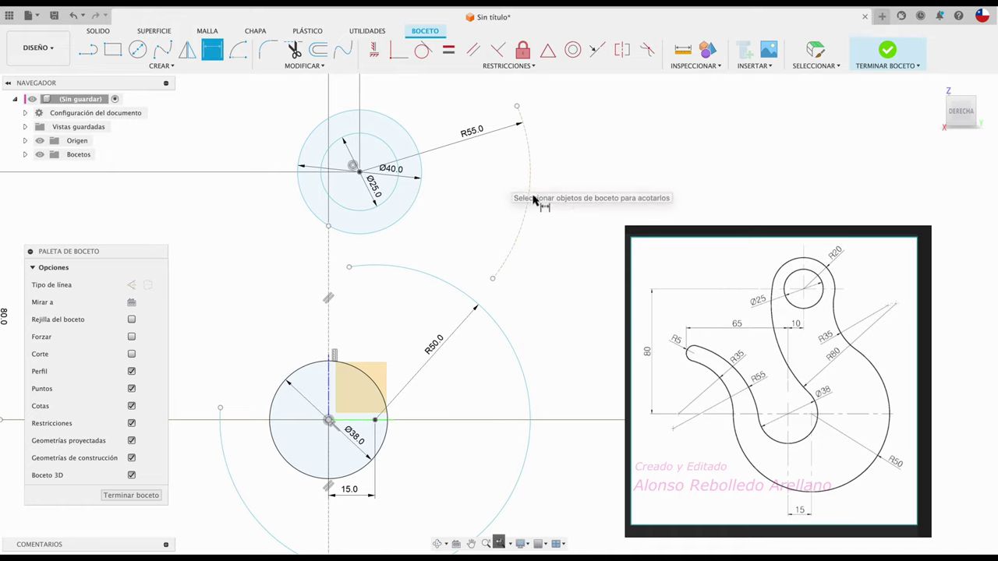
key(Escape)
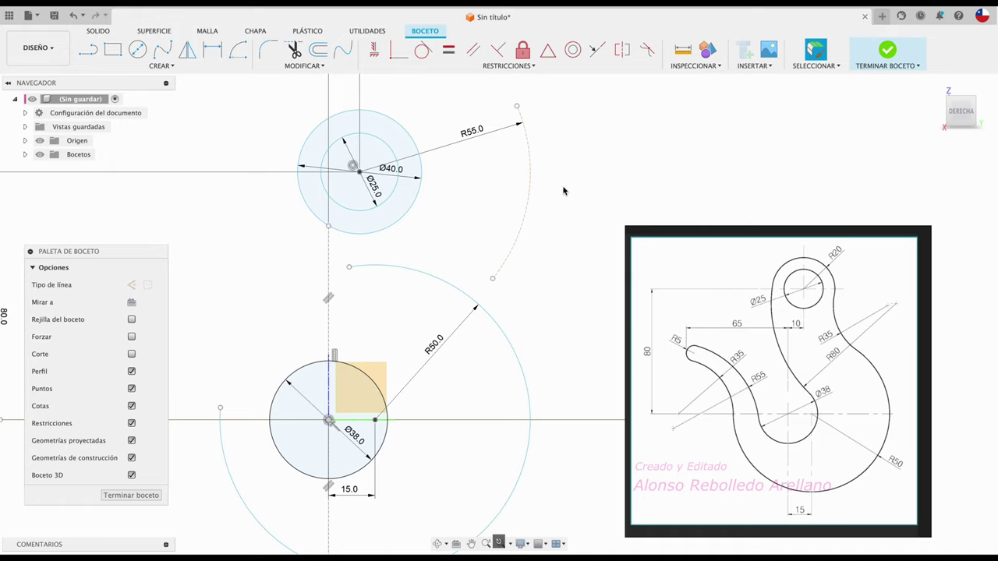
scroll(565, 226, down, 1)
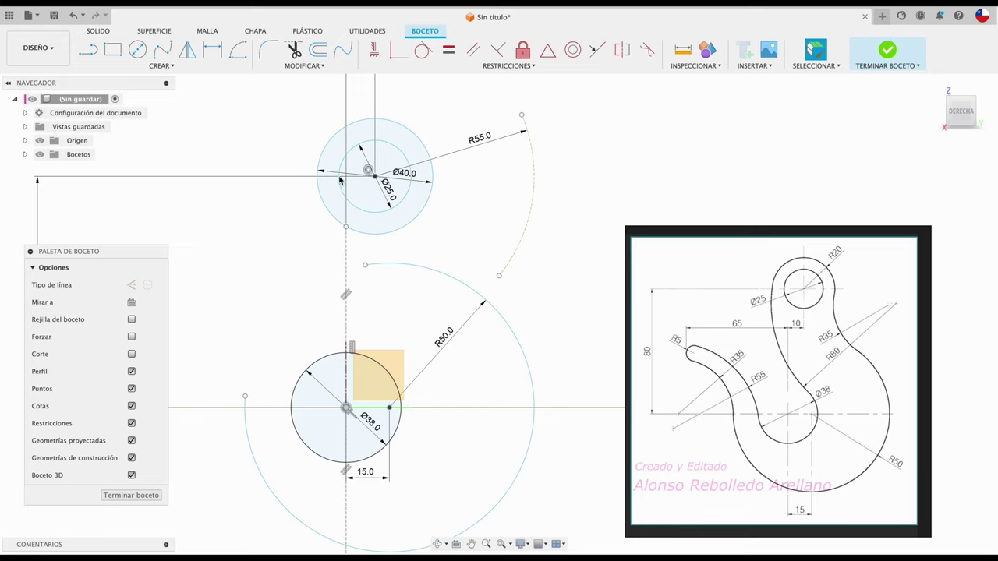
Draw a centre-point arc centred beside the Ø38 circle, crossing the R55 arc on the right.
click(238, 50)
click(388, 365)
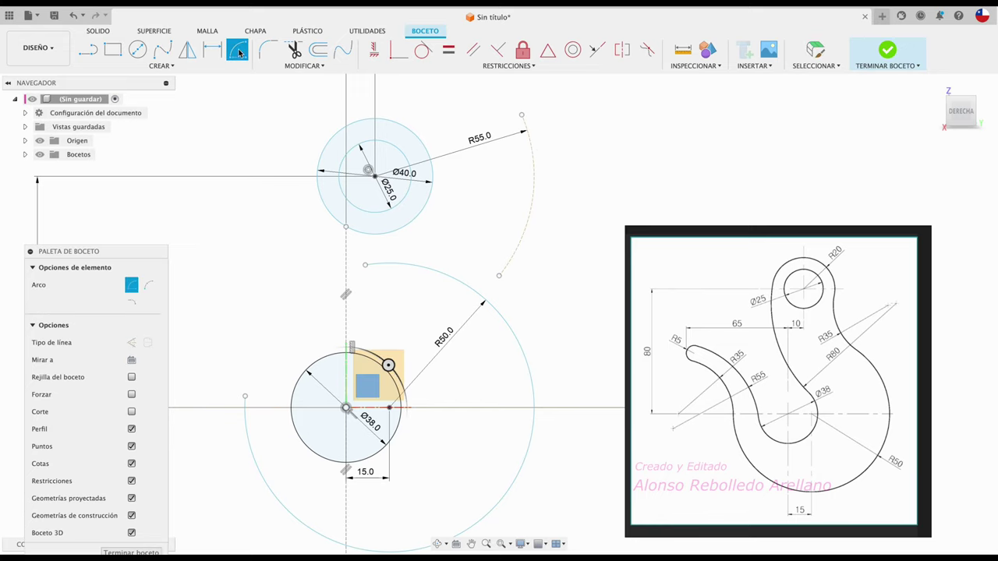
click(390, 408)
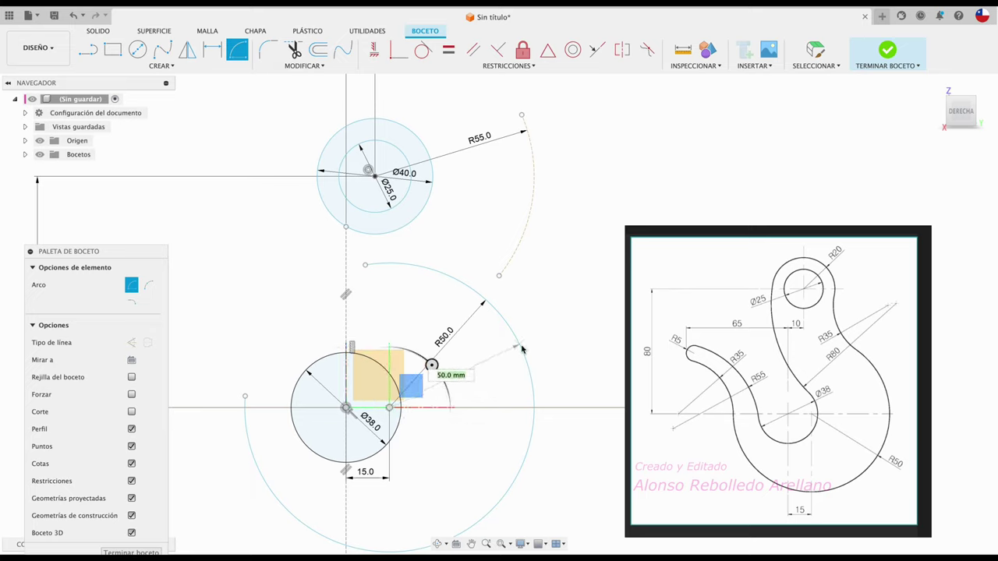
click(579, 304)
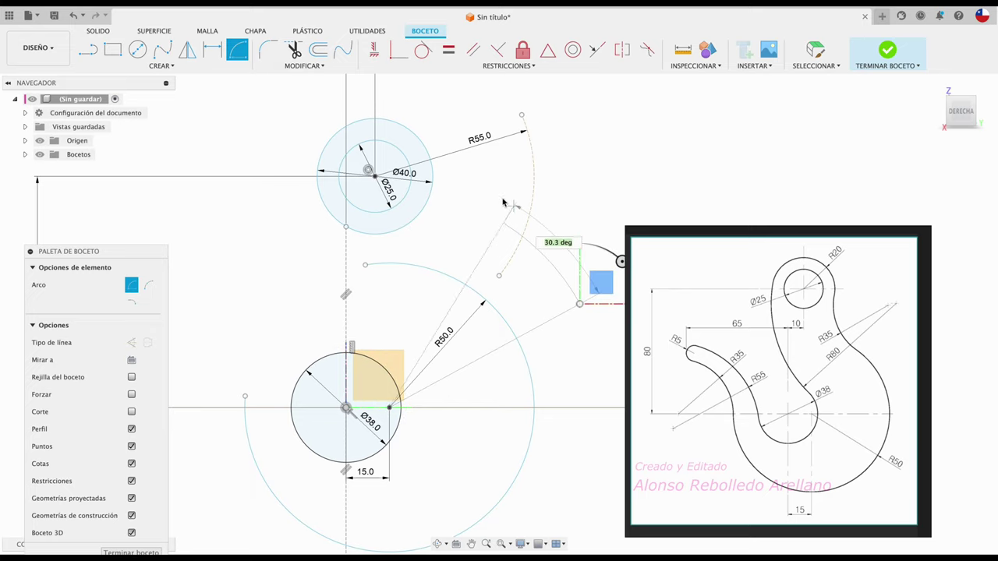
click(482, 211)
click(499, 199)
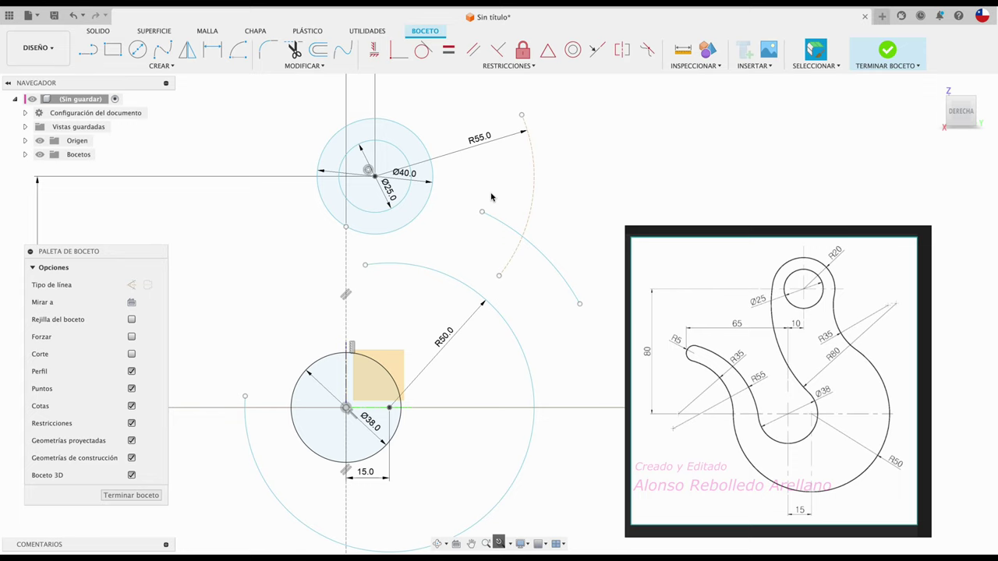
Dimension the arc's radius as 50+35 (85 mm) and convert it to construction geometry.
click(559, 277)
click(580, 221)
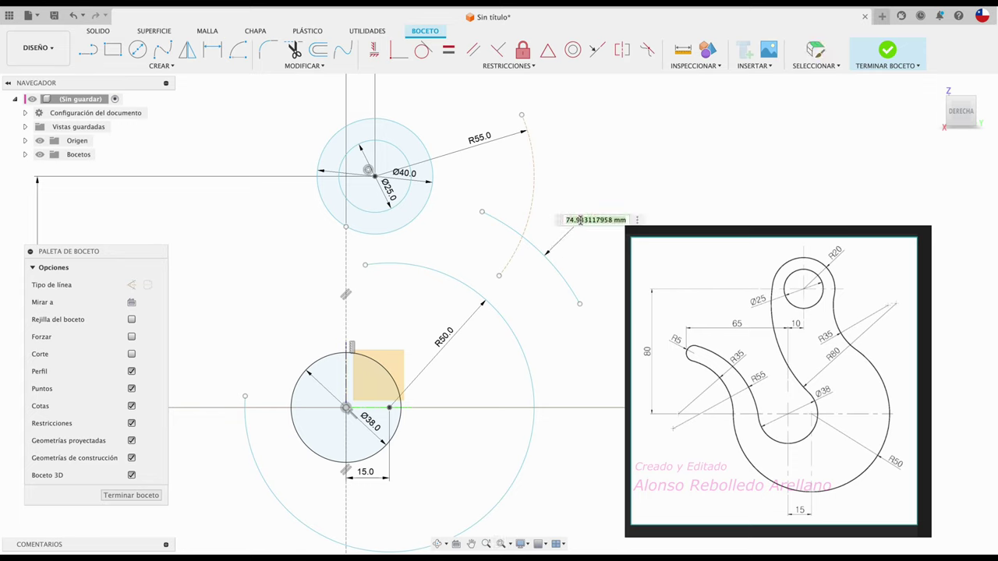
text(50+)
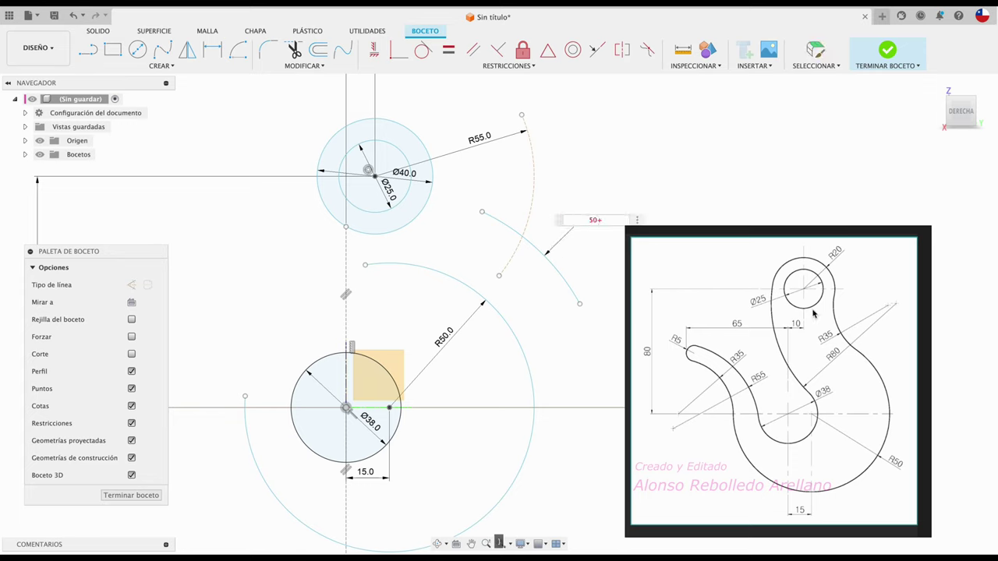
text(35)
key(Return)
key(Escape)
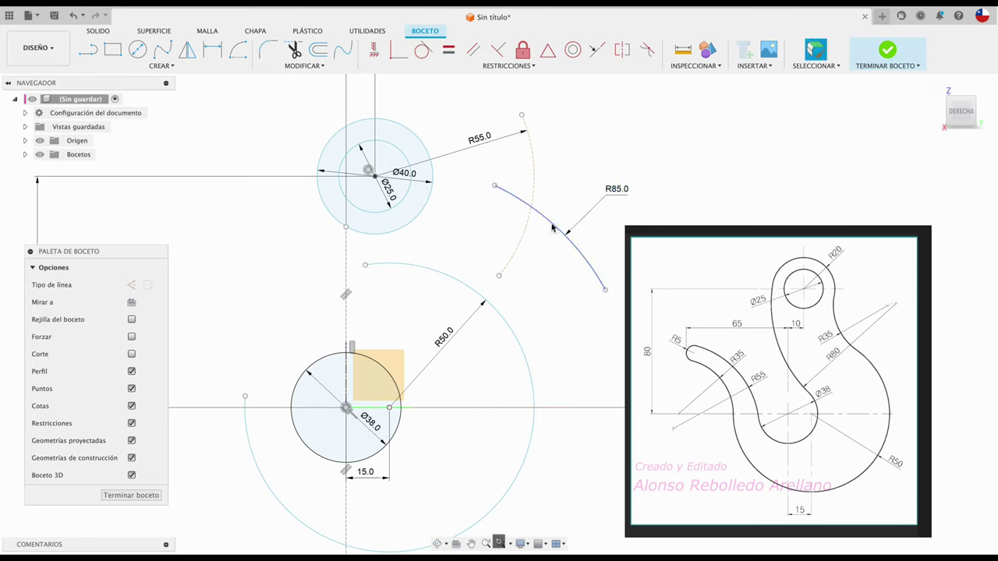
click(552, 227)
click(131, 325)
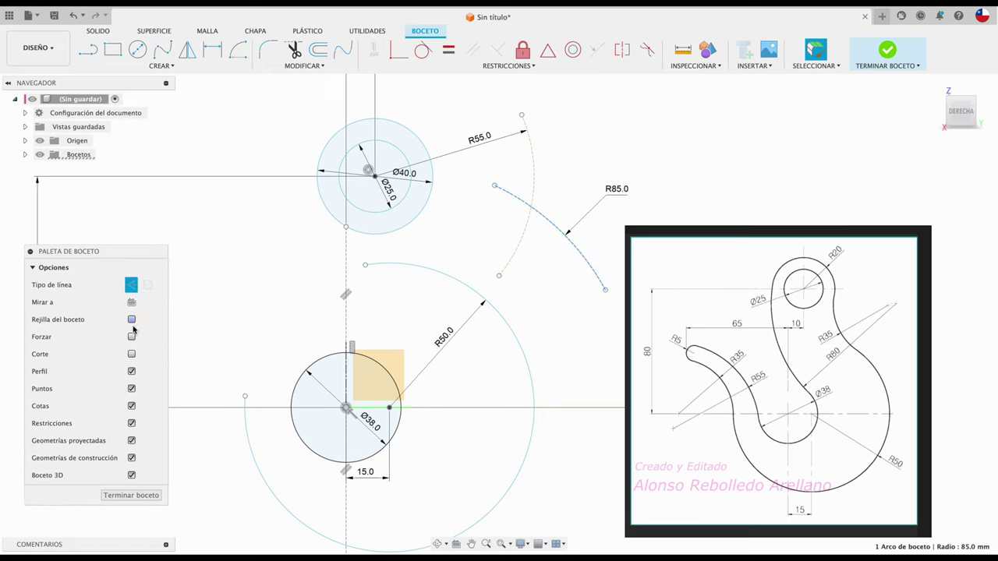
Draw an R35 arc starting on the R85 construction arc and ending at the large R50 arc.
click(237, 49)
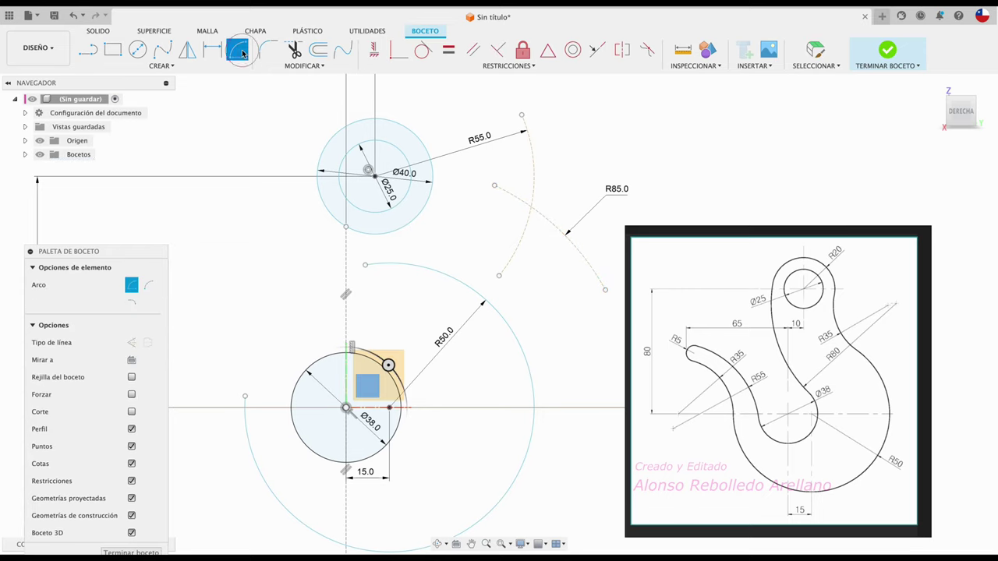
click(530, 207)
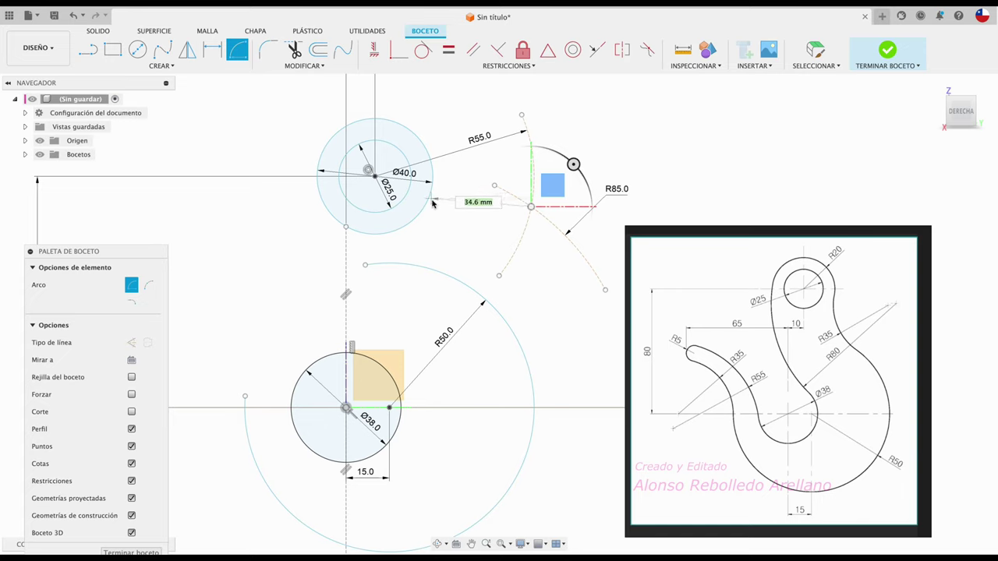
text(35)
key(Return)
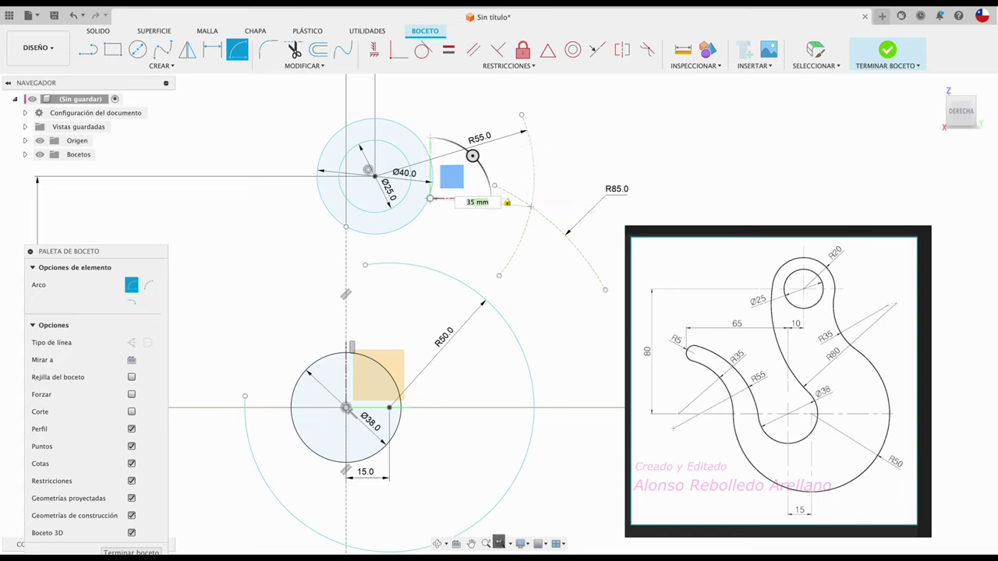
click(513, 293)
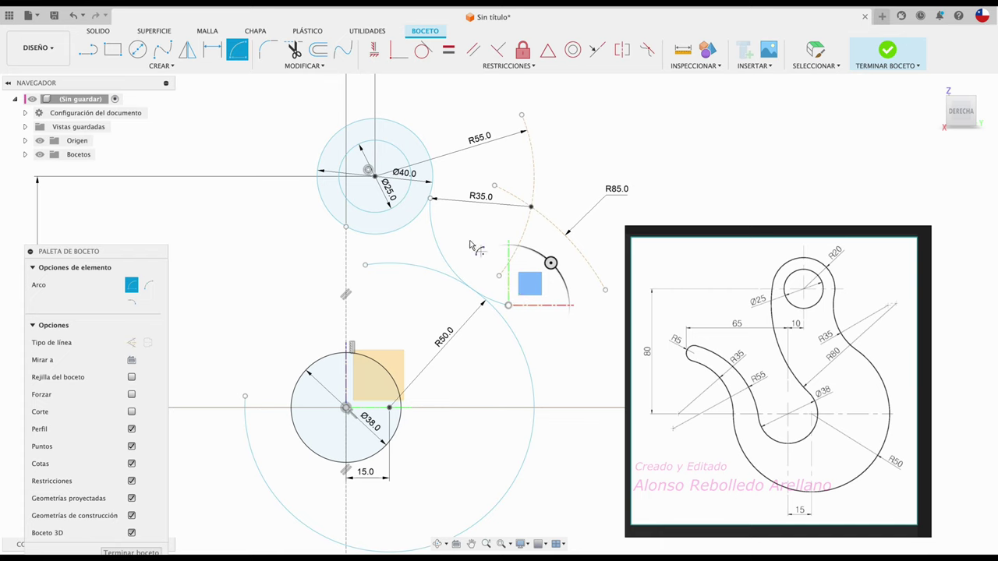
key(Escape)
scroll(425, 166, up, 3)
middle_drag(425, 167, 447, 209)
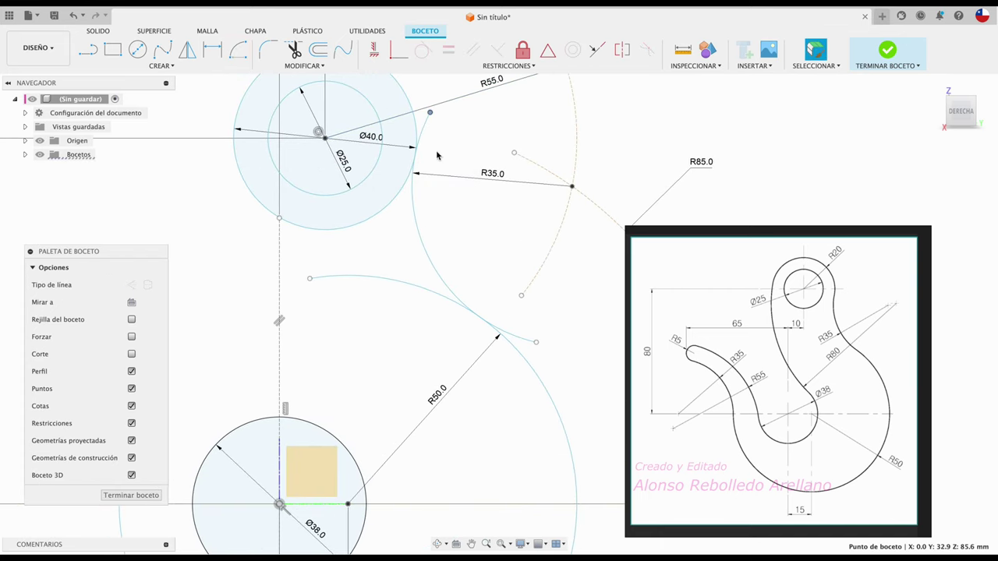
scroll(474, 248, down, 3)
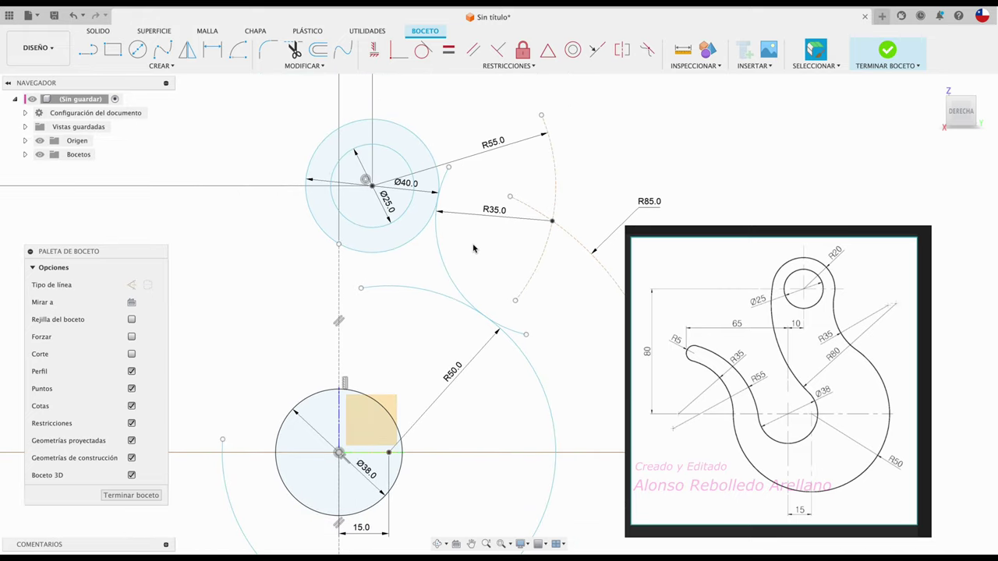
Trim the overhanging R35 arc pieces and the unwanted upper part of the R50 arc.
key(t)
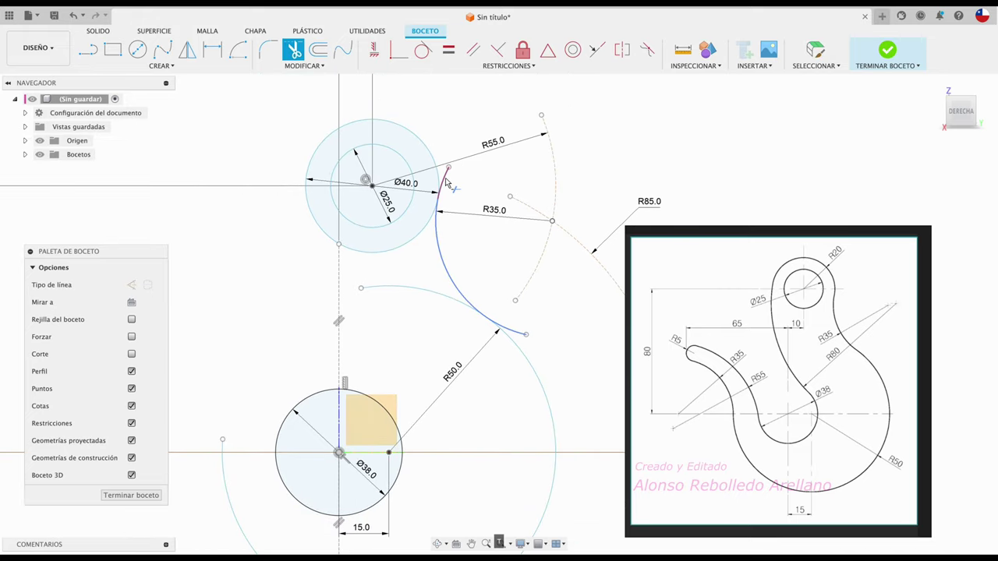
click(442, 186)
click(519, 337)
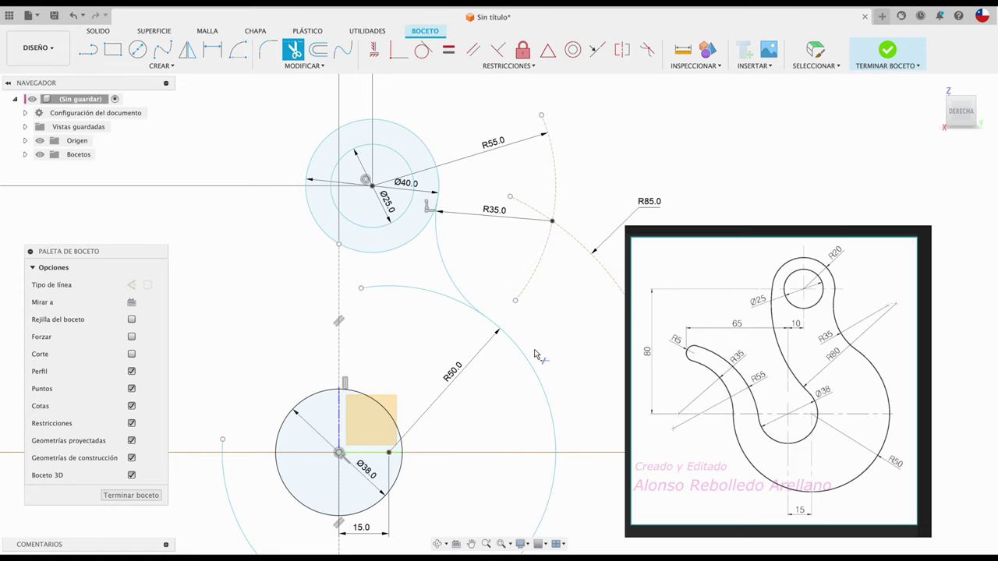
click(437, 300)
scroll(437, 301, down, 1)
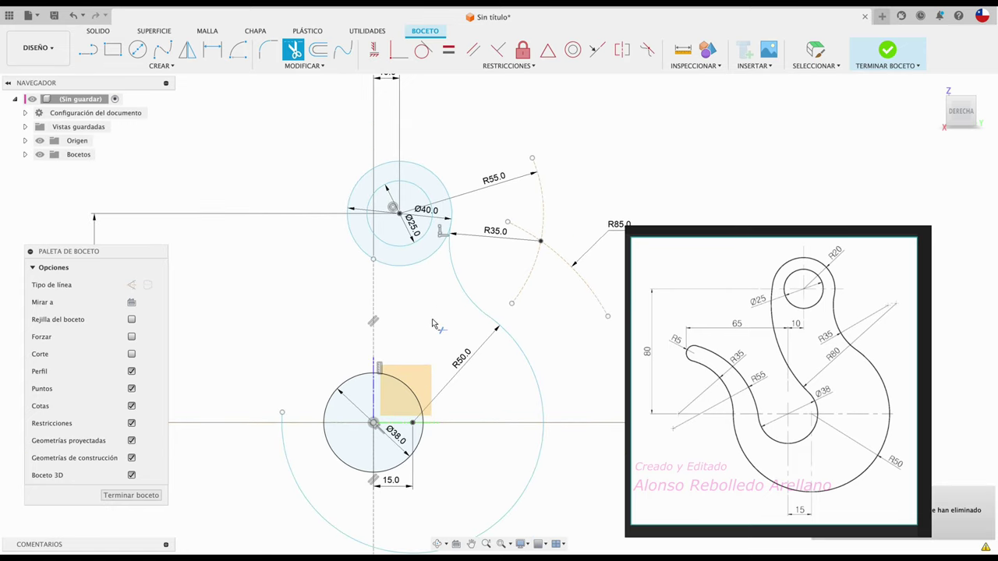
scroll(433, 304, down, 1)
key(Escape)
scroll(427, 288, up, 1)
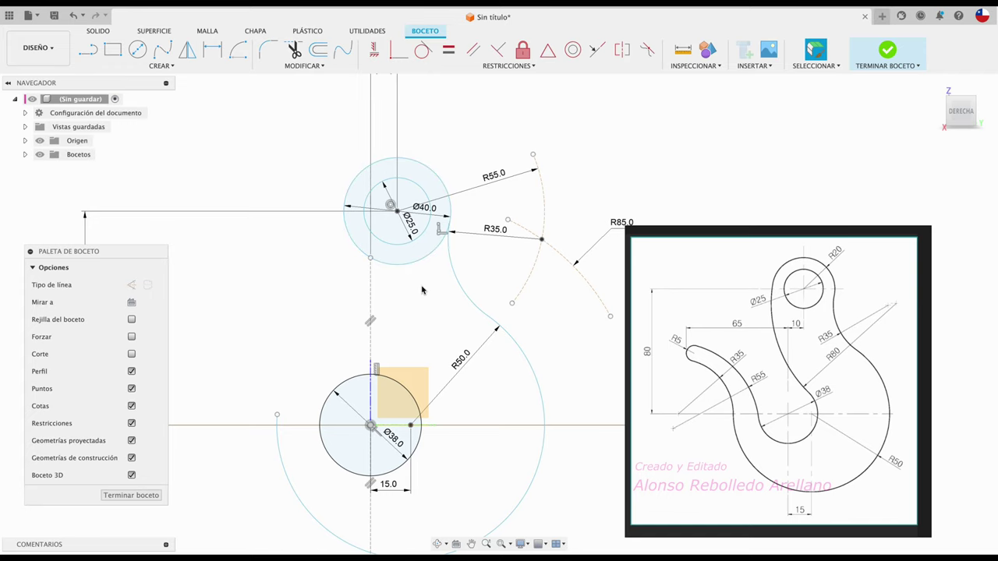
Draw a 3-point arc to the right of the R85 arc, discarding a first misplaced attempt.
middle_drag(422, 290, 388, 293)
click(237, 49)
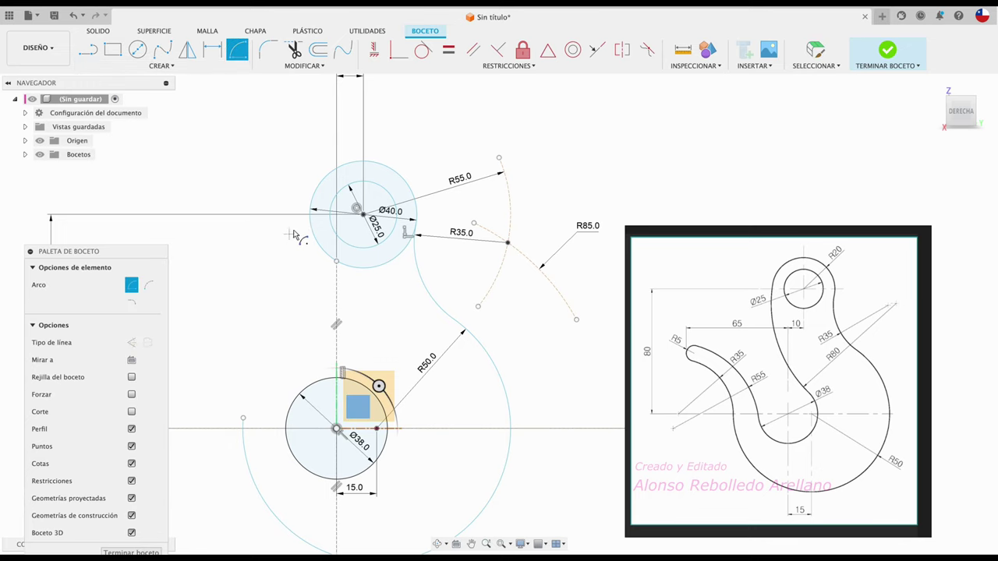
click(311, 214)
click(361, 213)
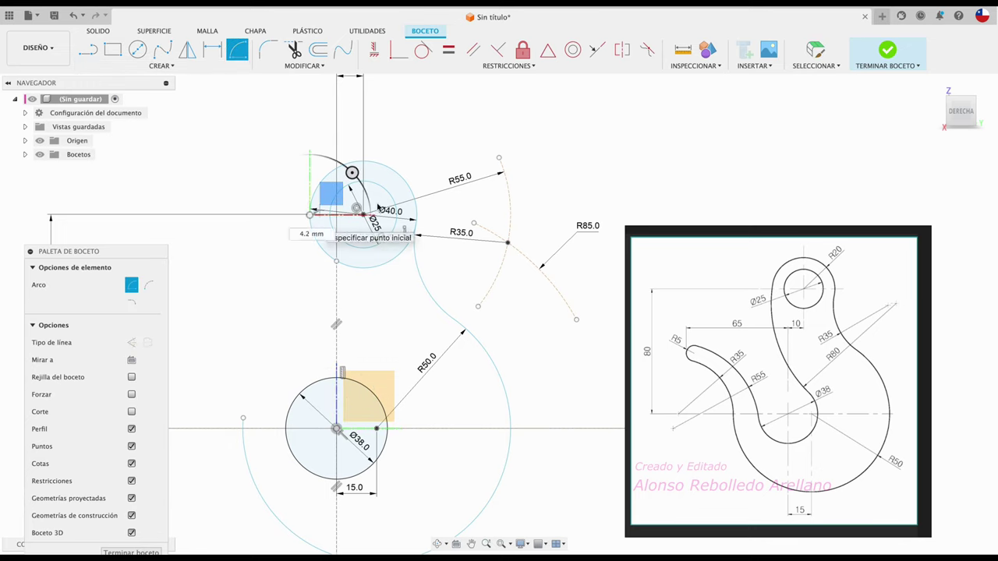
key(Escape)
click(616, 169)
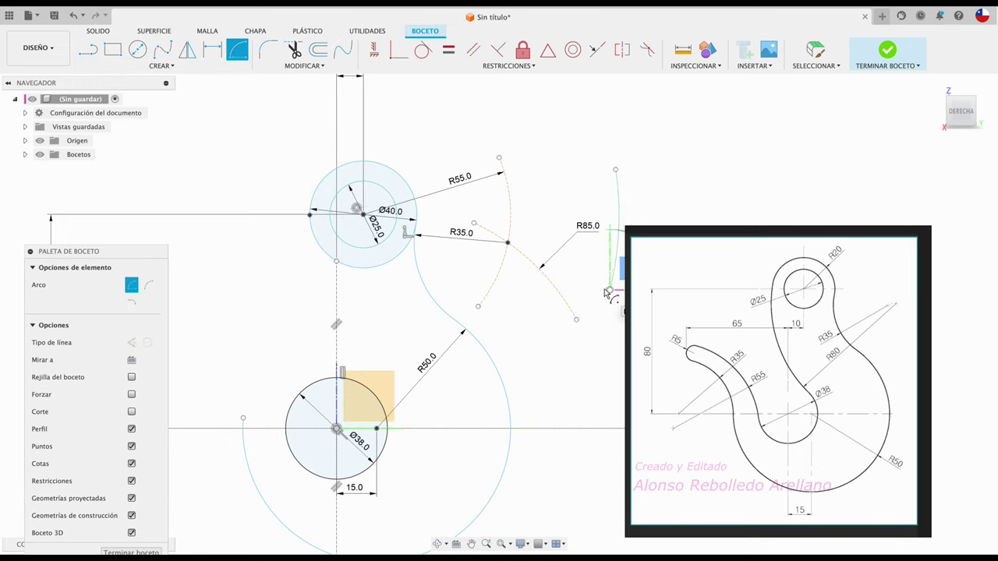
click(608, 291)
Dimension the new arc's radius to 80 mm and switch it to construction geometry.
key(d)
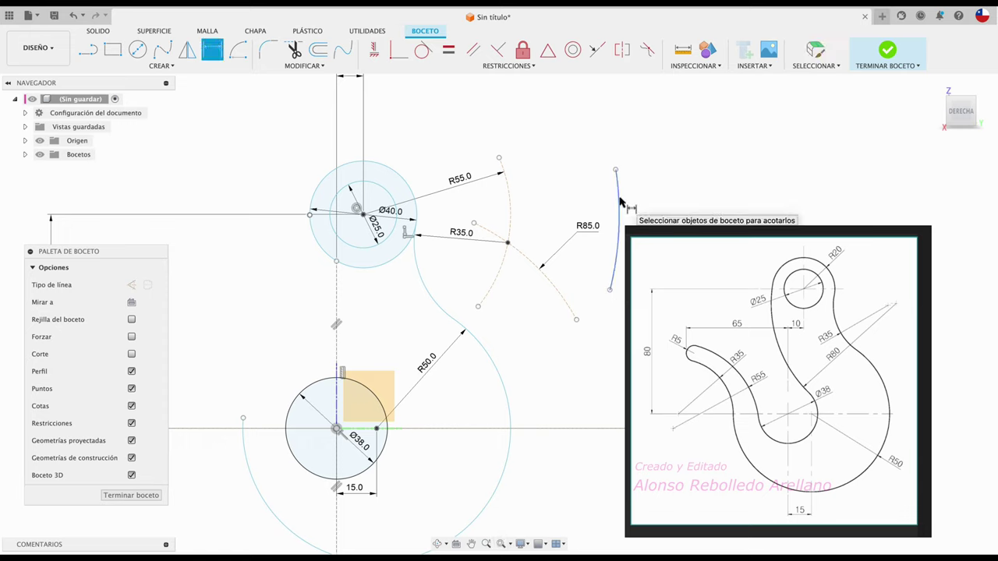
click(619, 200)
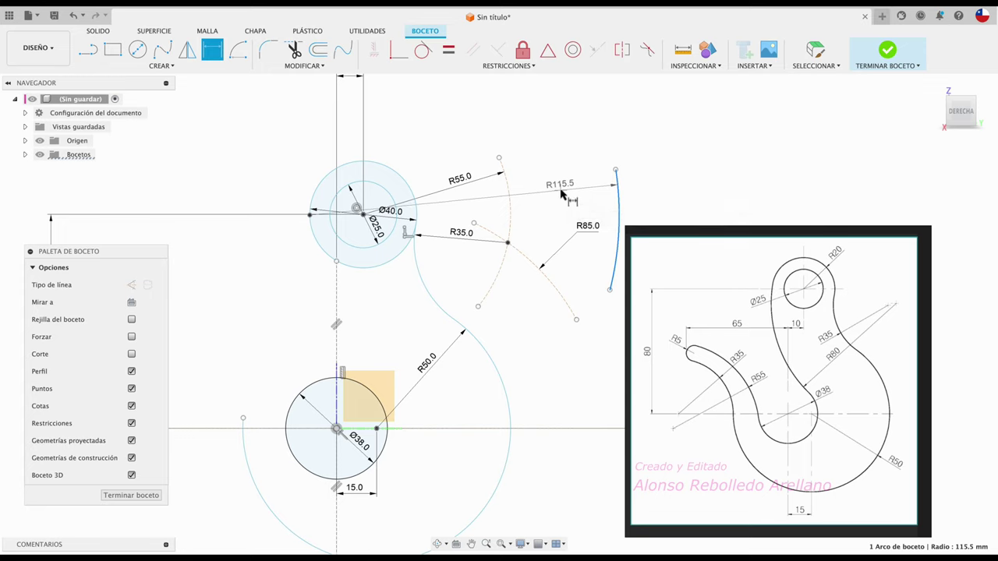
click(568, 193)
text(80)
key(Return)
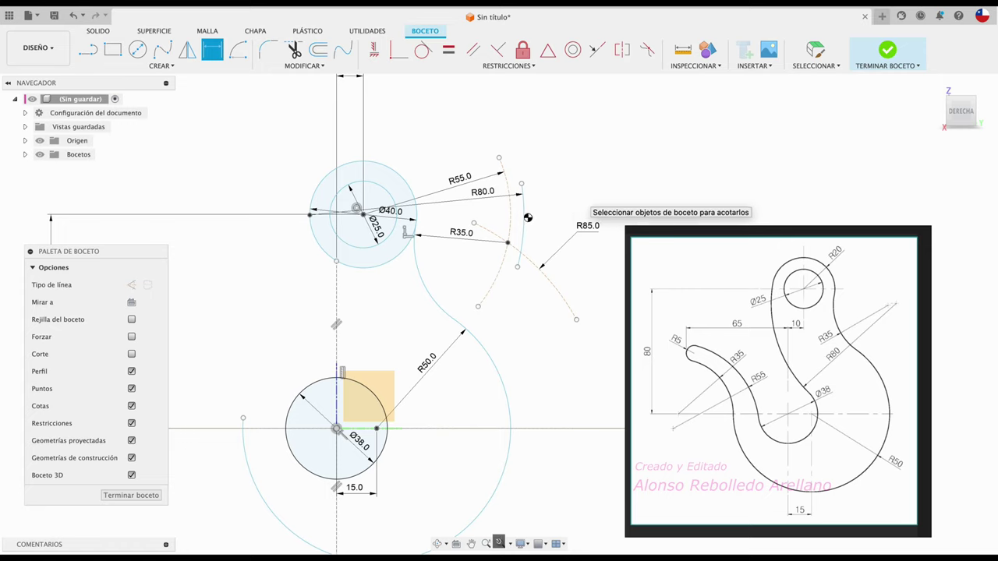
key(Escape)
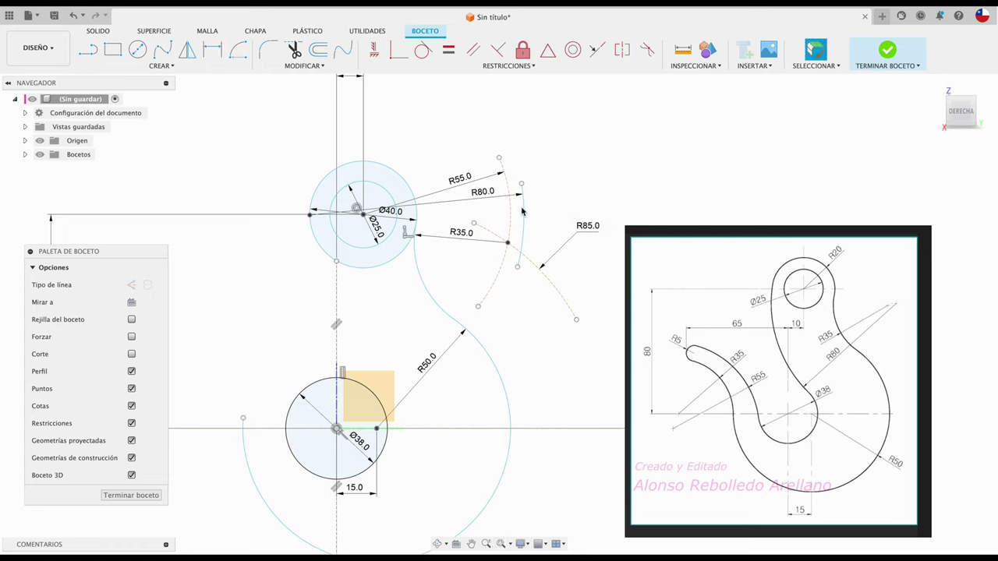
click(522, 211)
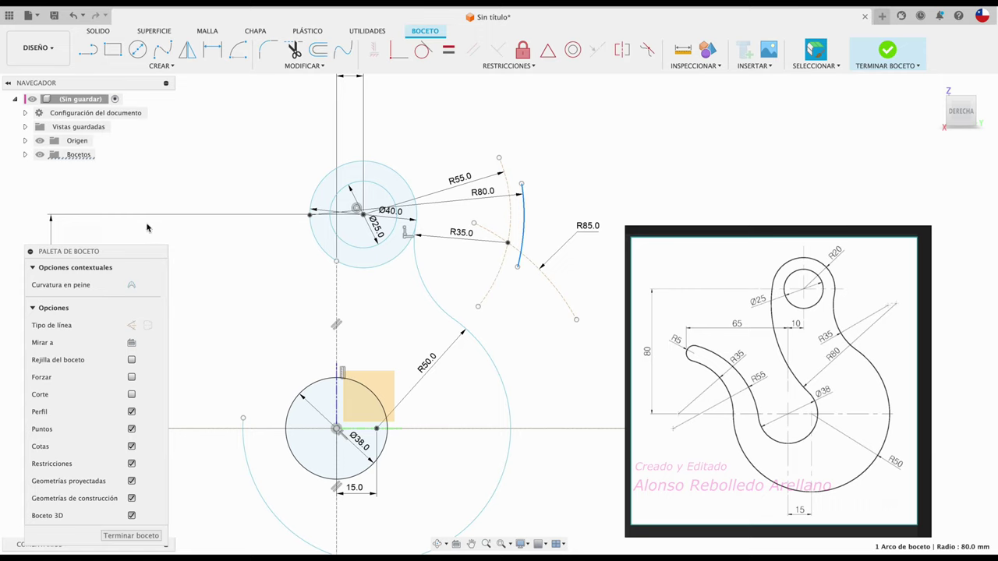
click(132, 324)
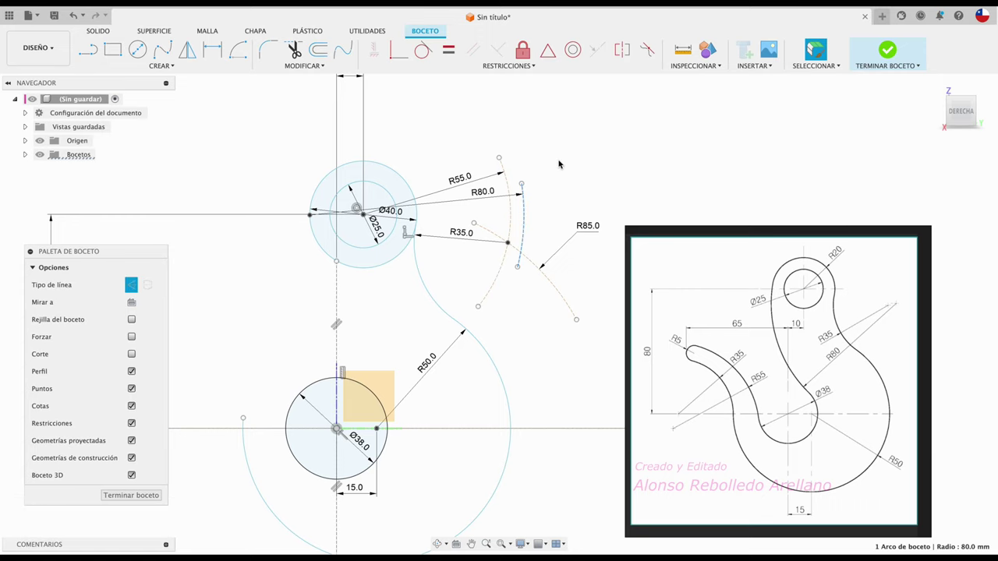
Drag the endpoints of the dashed R85 and R80 construction arcs to new positions.
click(499, 315)
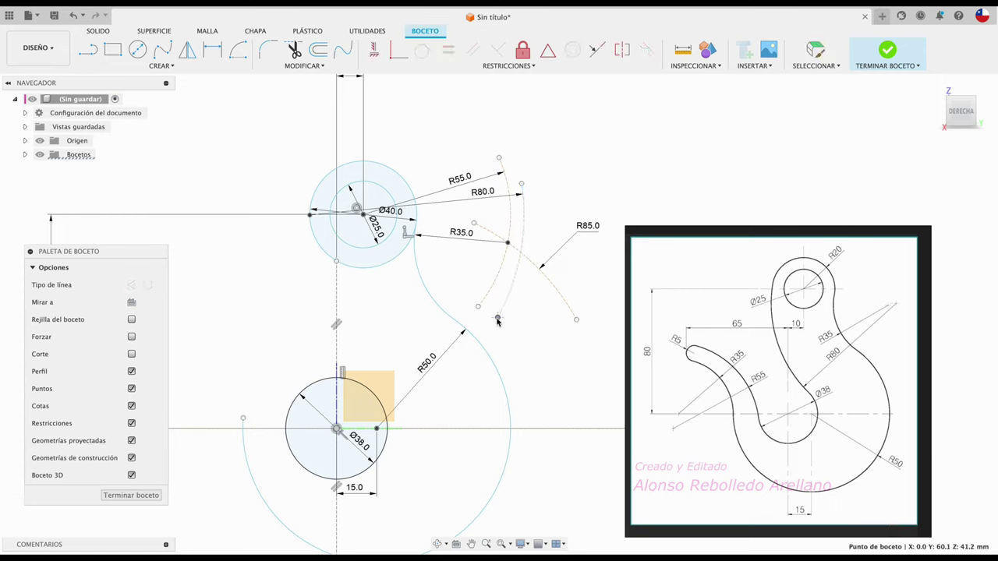
mouse_move(577, 322)
mouse_down()
mouse_move(513, 239)
mouse_move(488, 230)
mouse_up()
drag(479, 310, 508, 219)
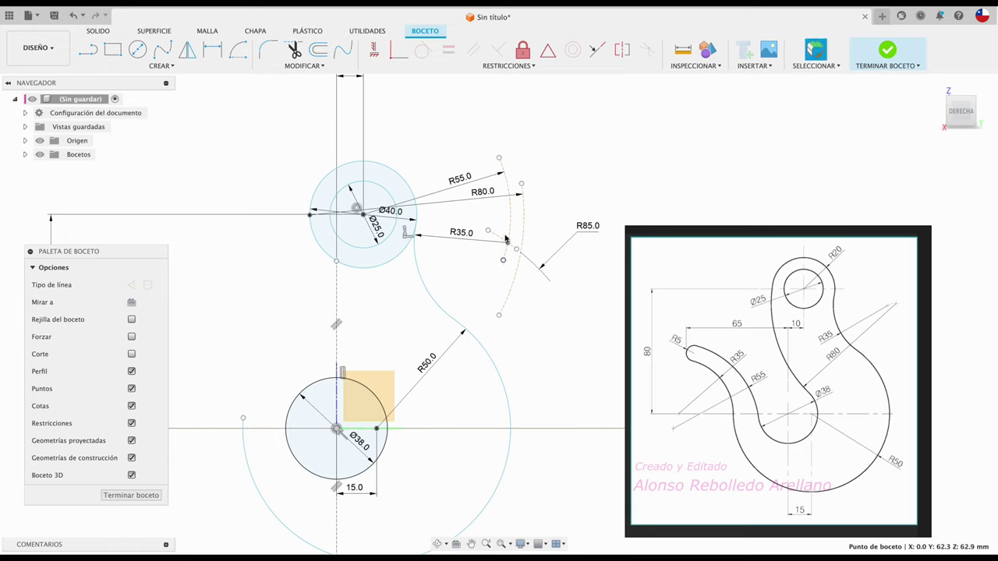
click(583, 200)
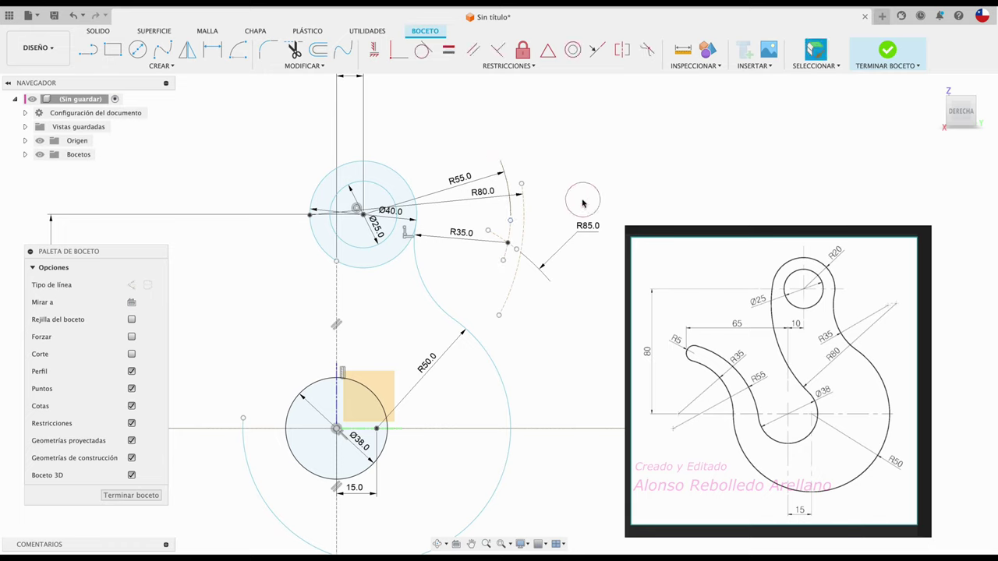
drag(499, 316, 494, 324)
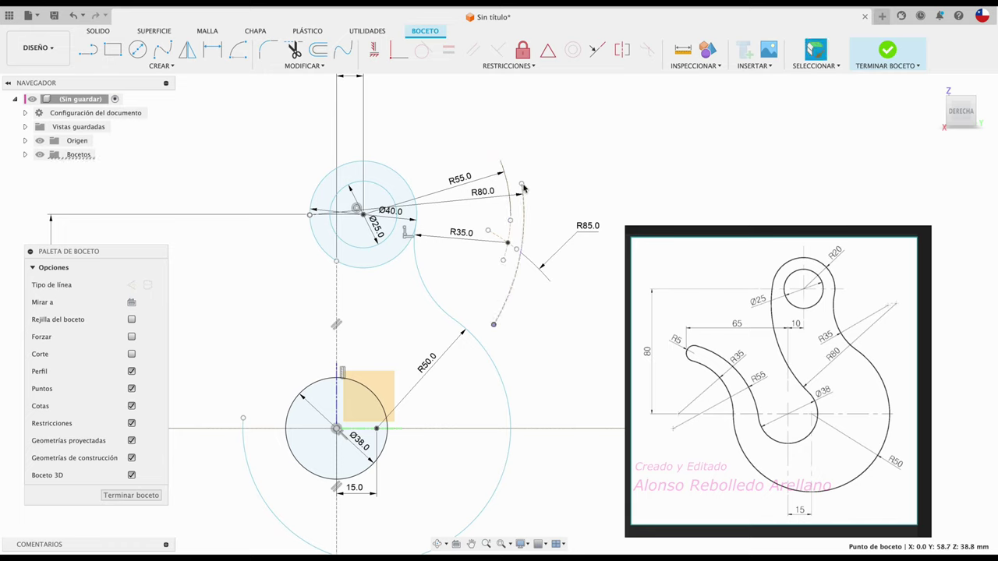
drag(521, 184, 522, 209)
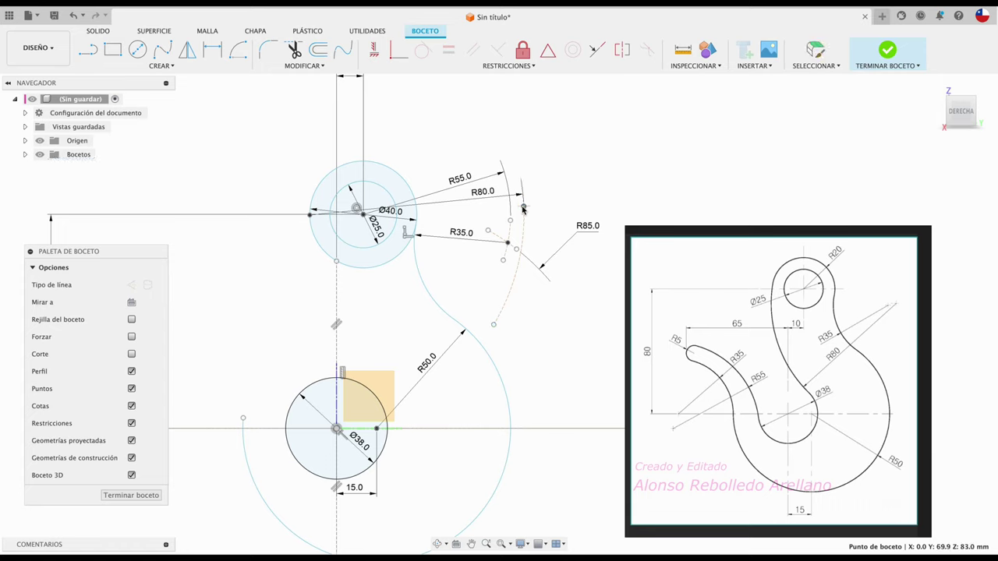
click(567, 202)
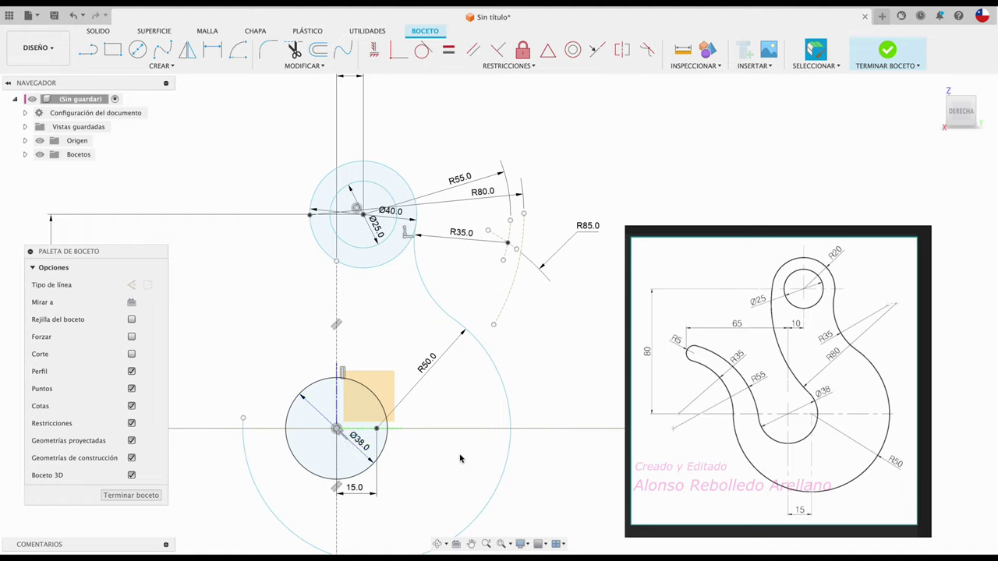
Draw a centre-point arc centred on the lower circle and make it construction geometry.
click(238, 49)
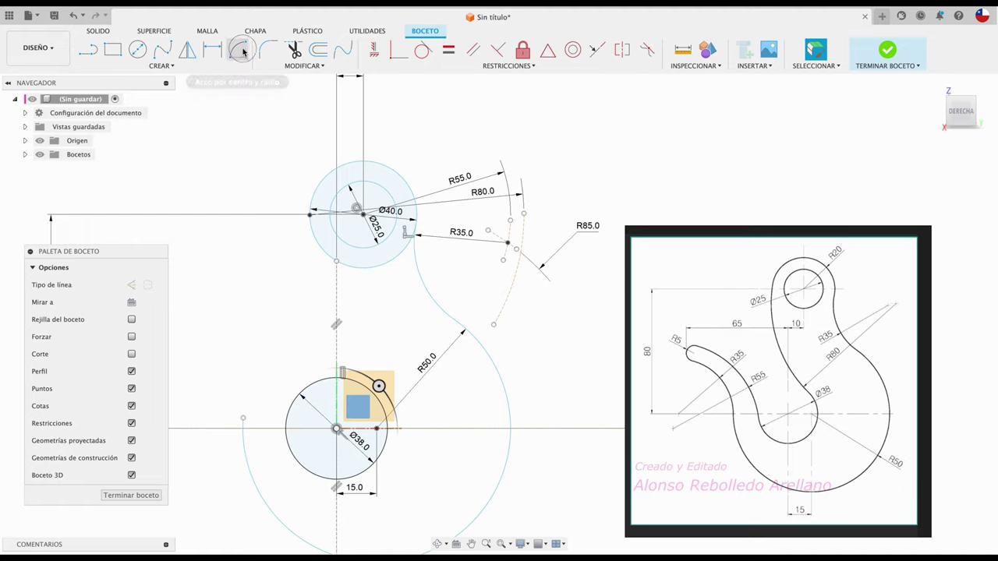
click(336, 429)
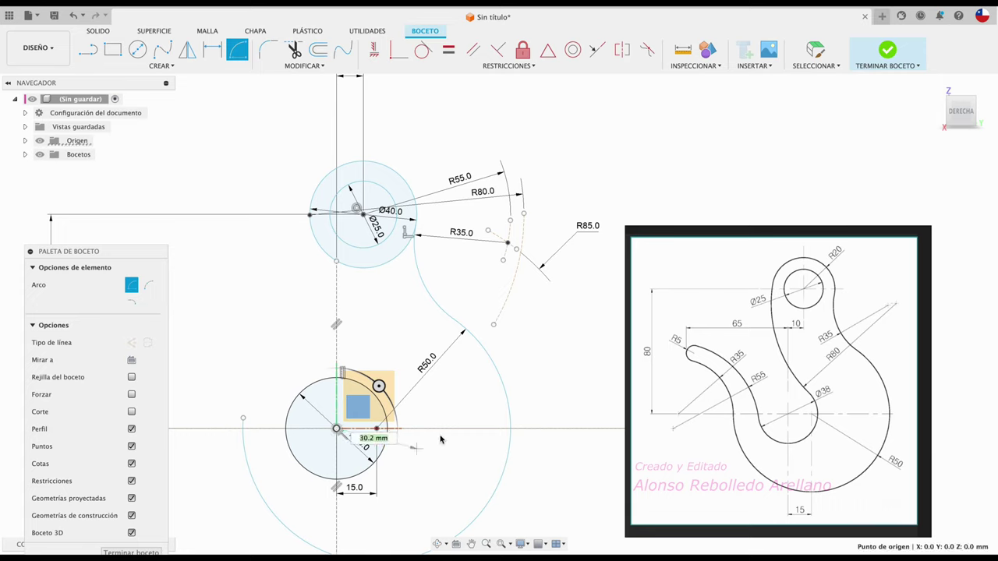
click(542, 344)
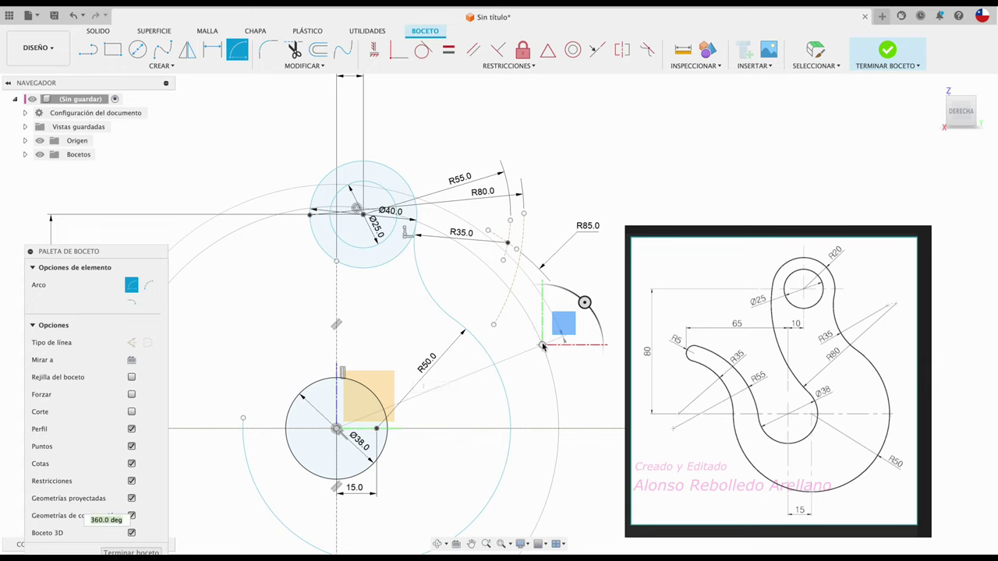
click(487, 267)
key(Escape)
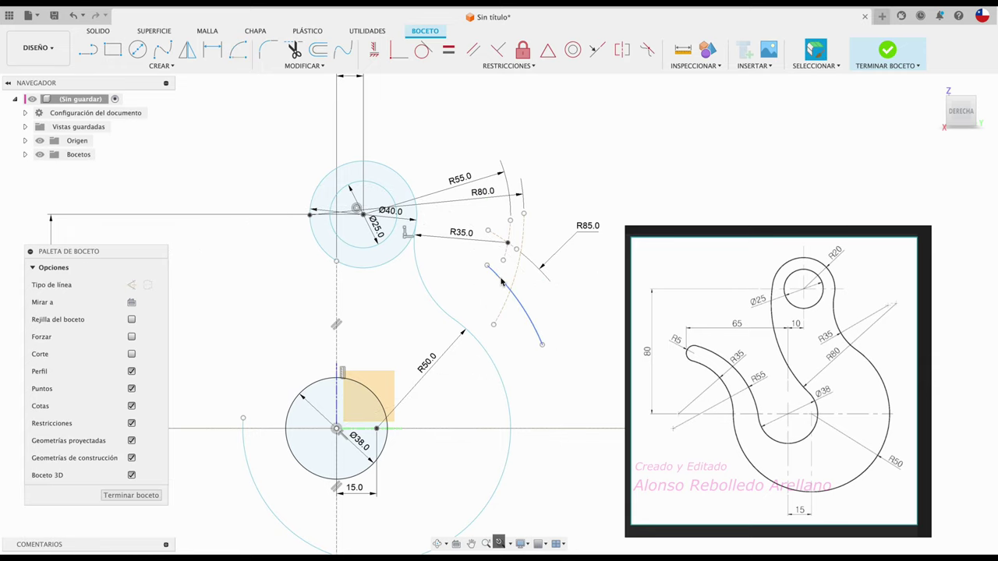
click(490, 286)
click(131, 325)
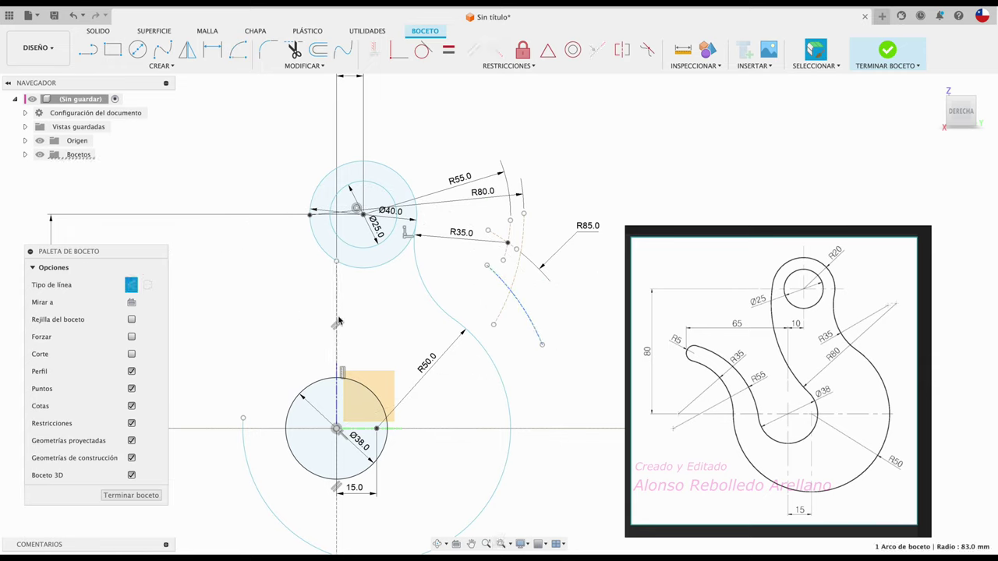
Give the outer construction arc a 99 mm radius dimension.
click(533, 326)
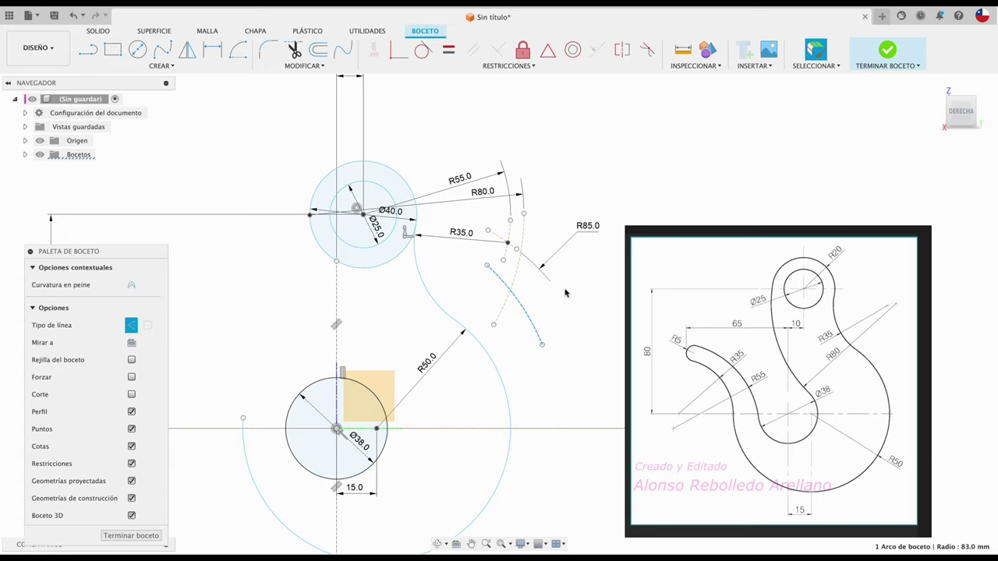
click(556, 299)
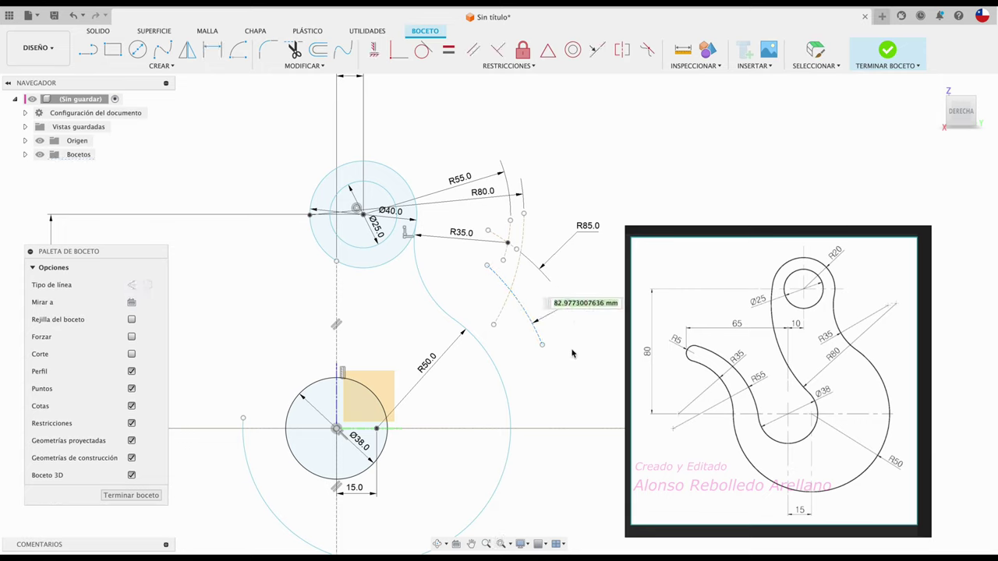
text(99)
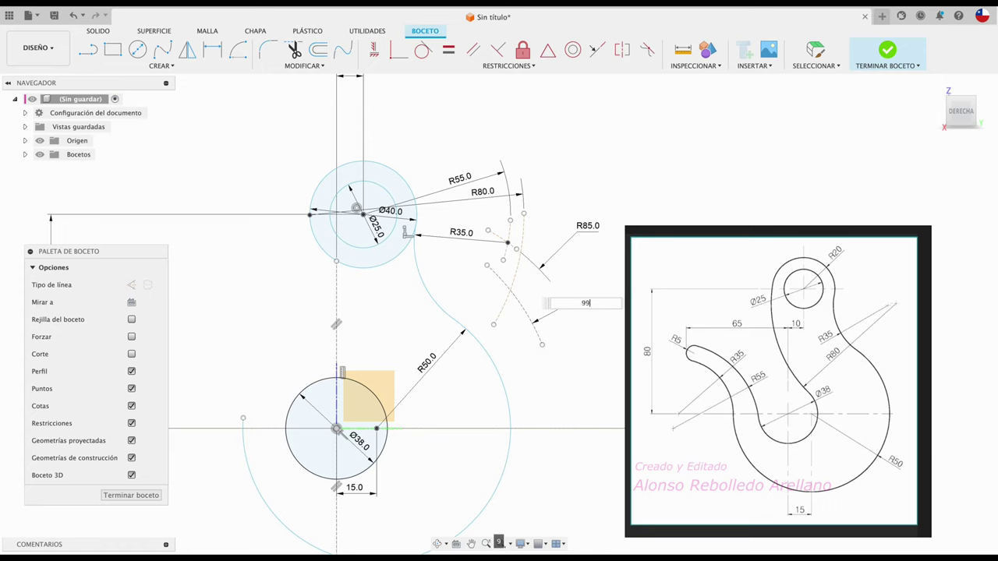
key(Return)
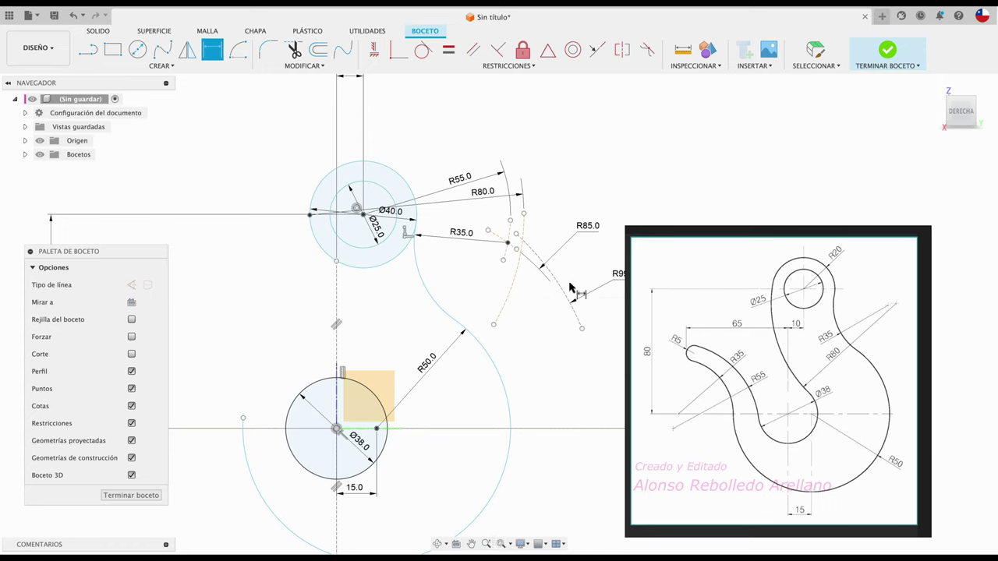
scroll(550, 224, up, 2)
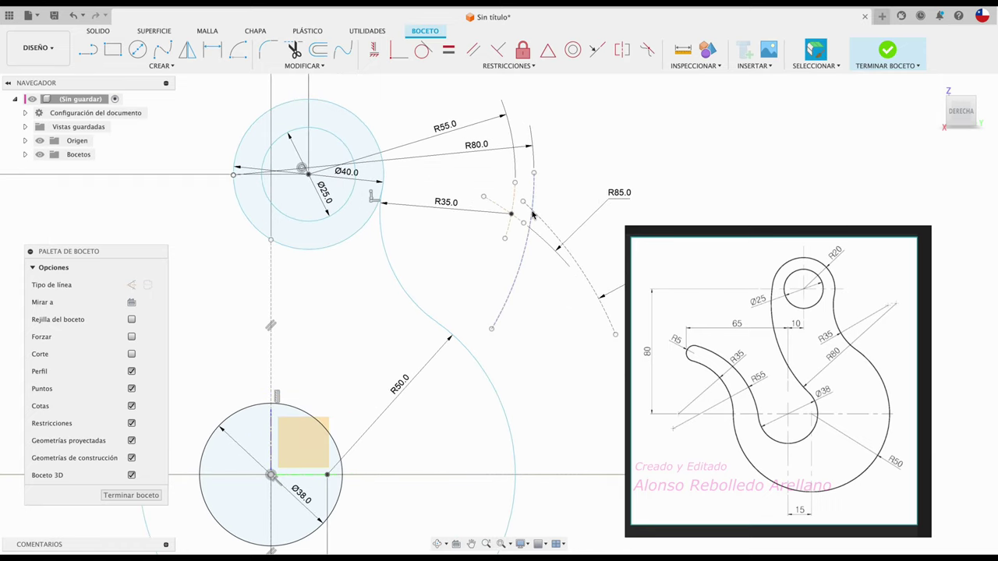
Draw the R80 arc from the eye circle's left edge down toward the lower Ø38 circle.
click(238, 49)
click(542, 207)
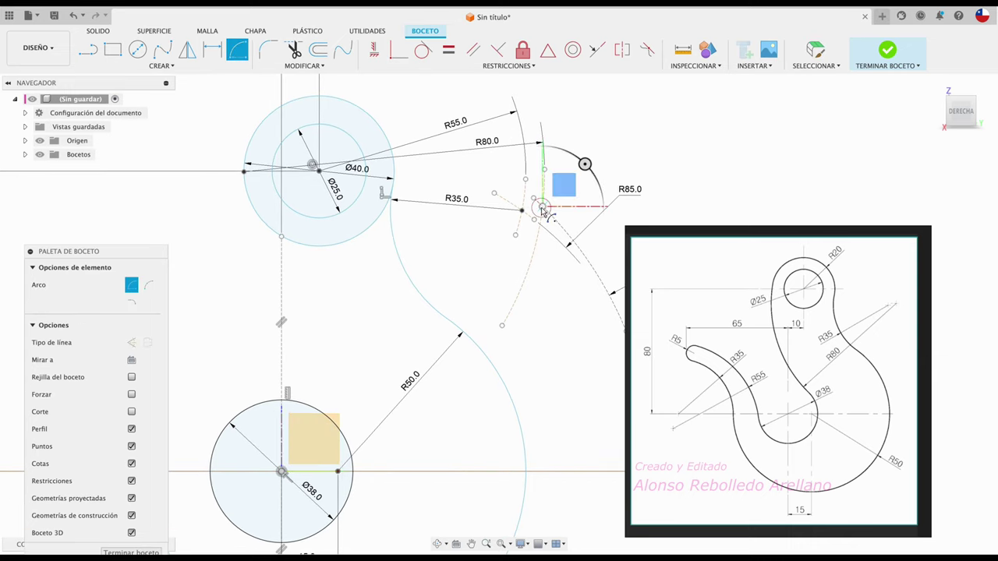
click(243, 171)
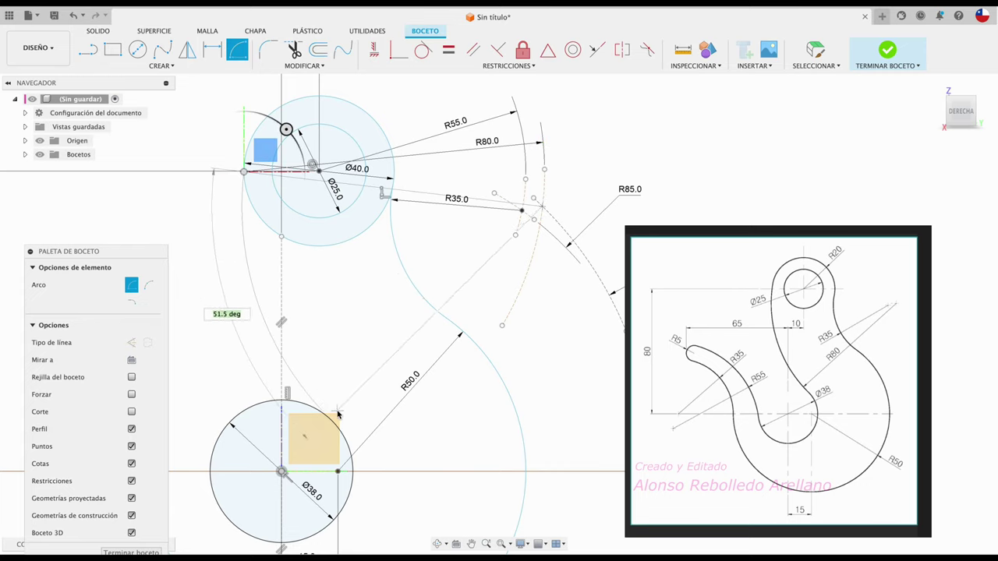
click(375, 456)
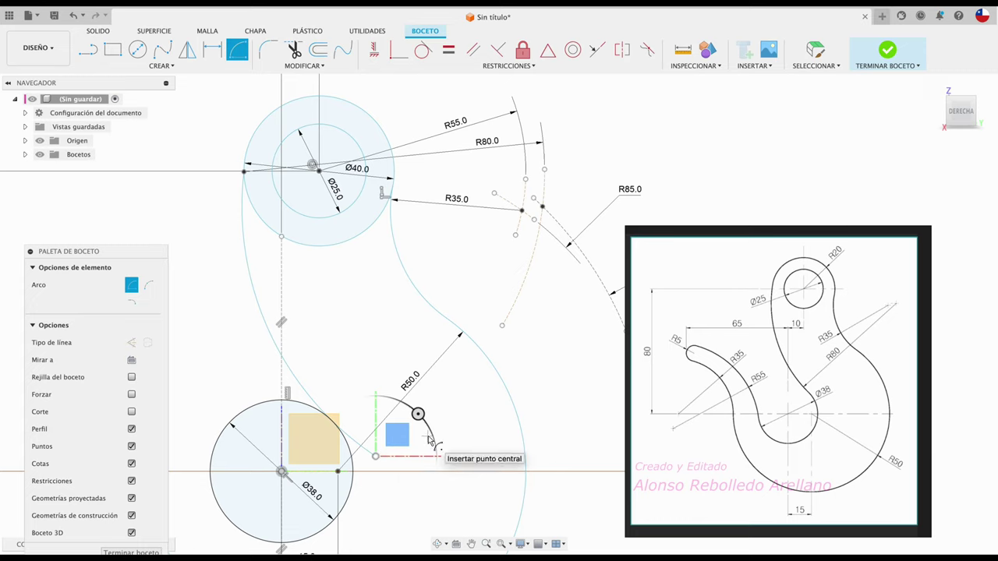
key(Escape)
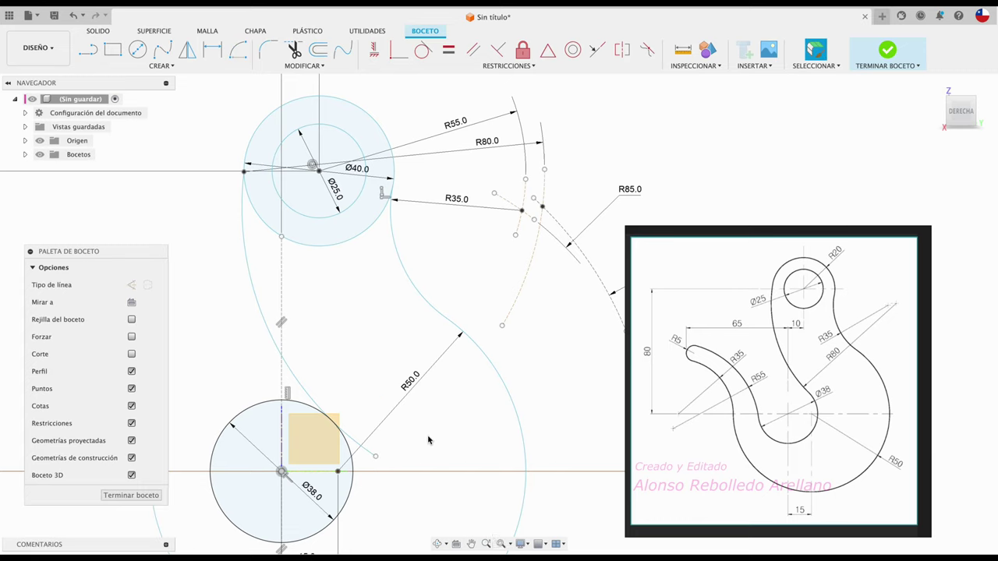
Leave Trim without cutting anything, then shrink the reference drawing image slightly.
key(t)
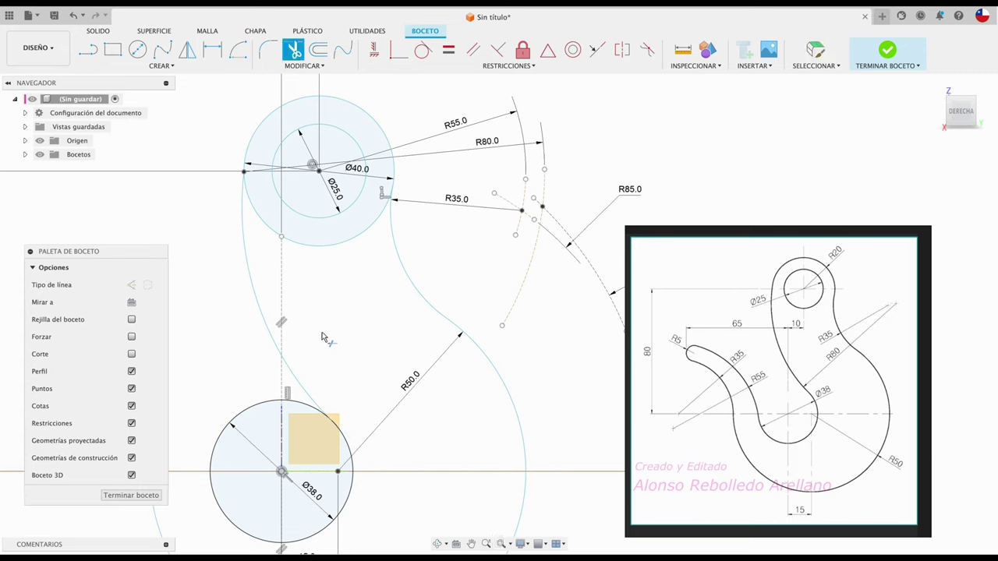
scroll(340, 306, down, 2)
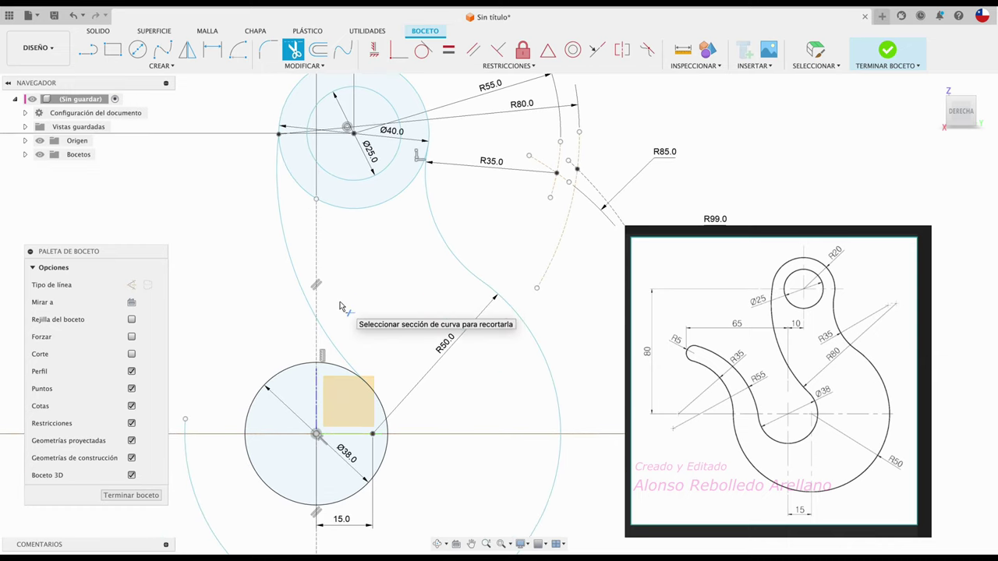
scroll(340, 306, down, 2)
scroll(340, 307, down, 2)
scroll(341, 306, down, 2)
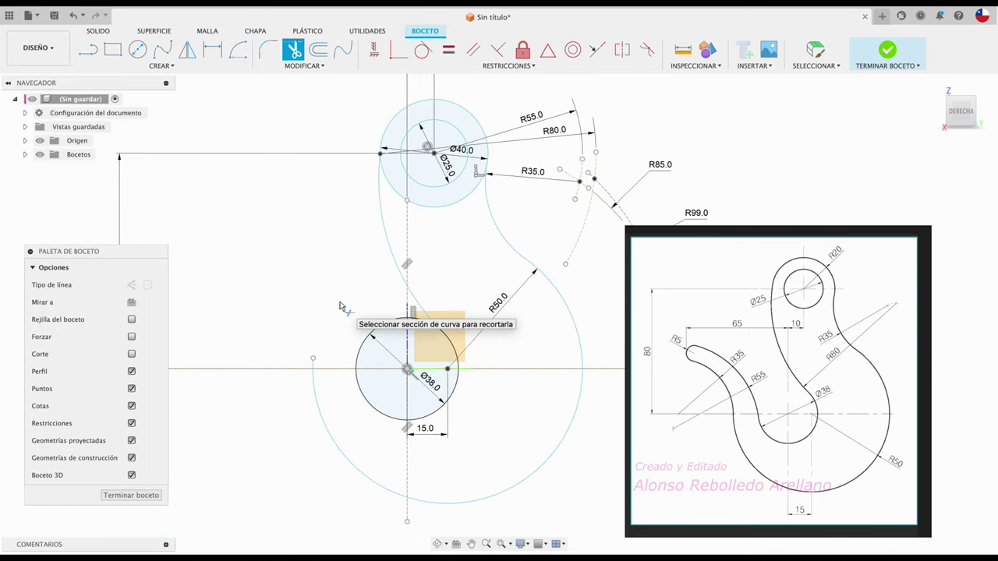
key(Escape)
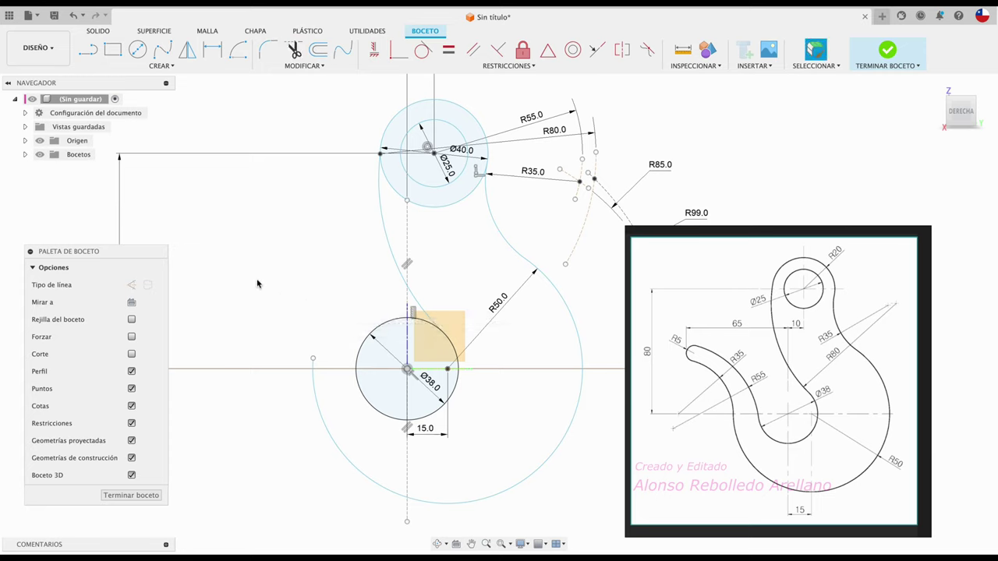
click(721, 380)
click(708, 369)
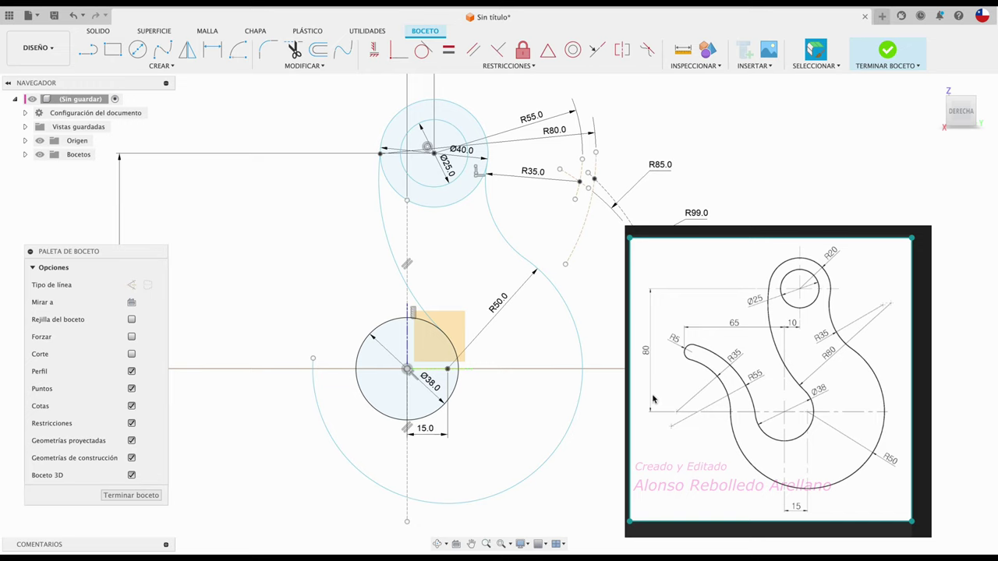
Offset the vertical centre axis line 65 mm to the left.
middle_drag(275, 194, 292, 186)
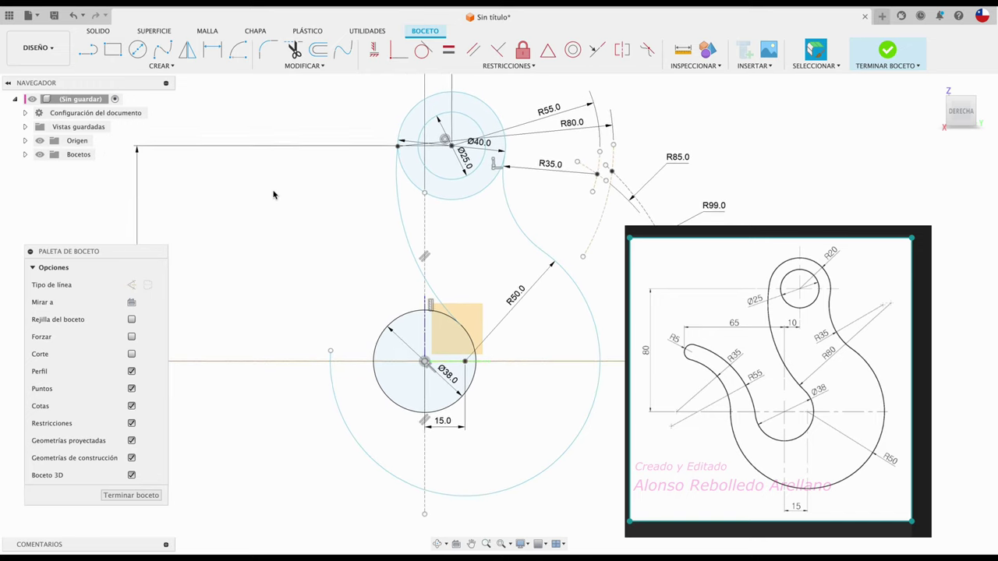
click(425, 227)
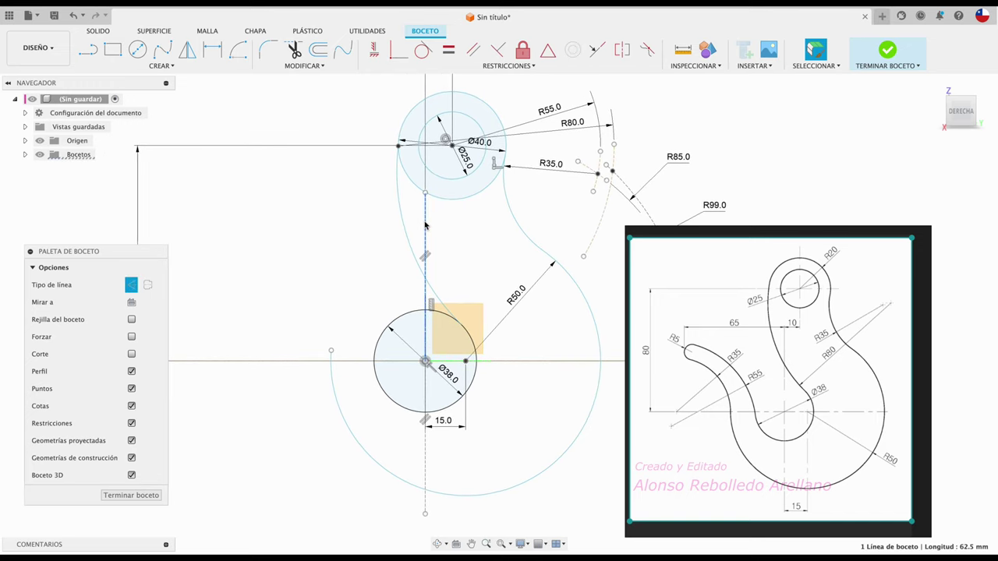
click(318, 49)
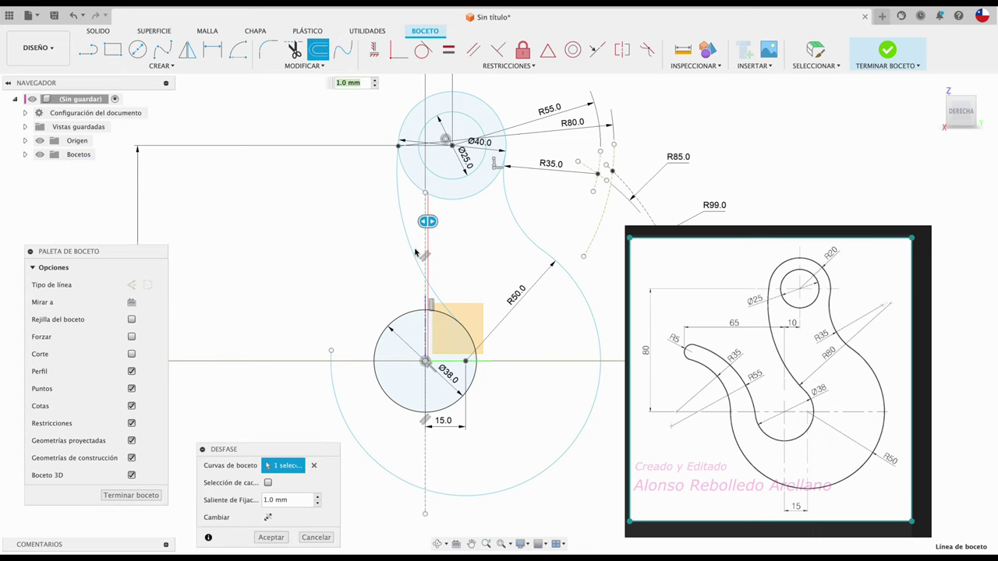
drag(427, 223, 319, 223)
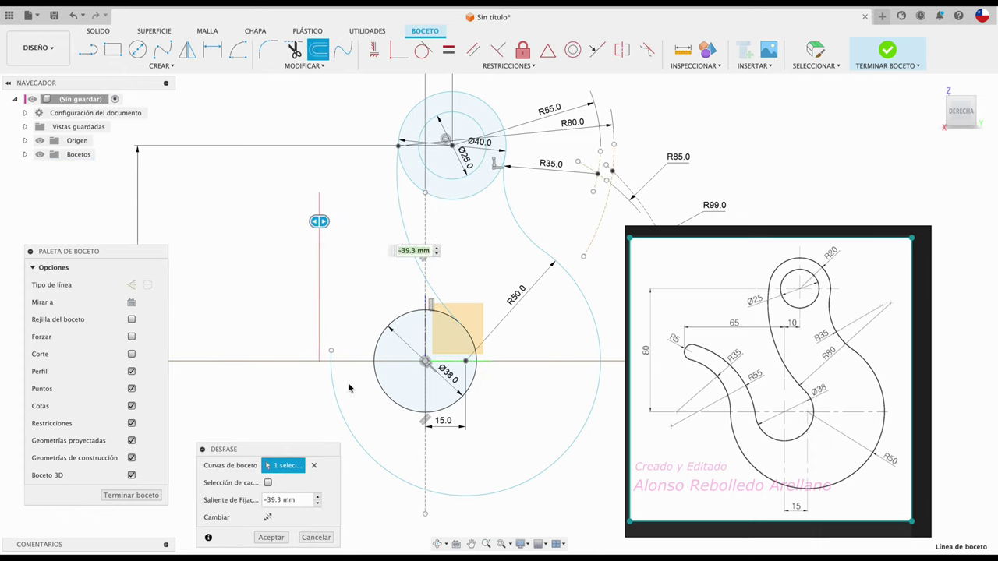
triple_click(306, 500)
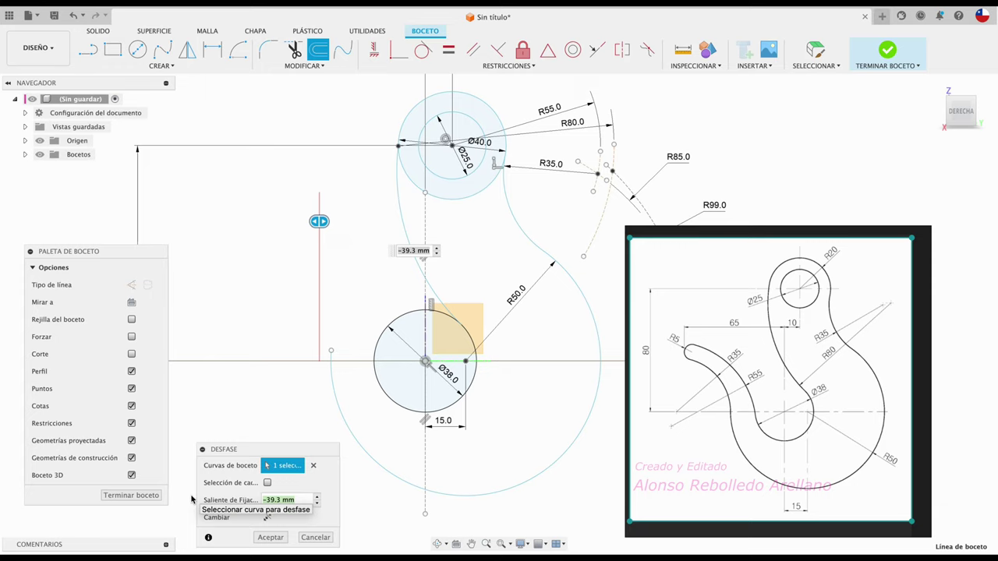
text(-65)
key(Return)
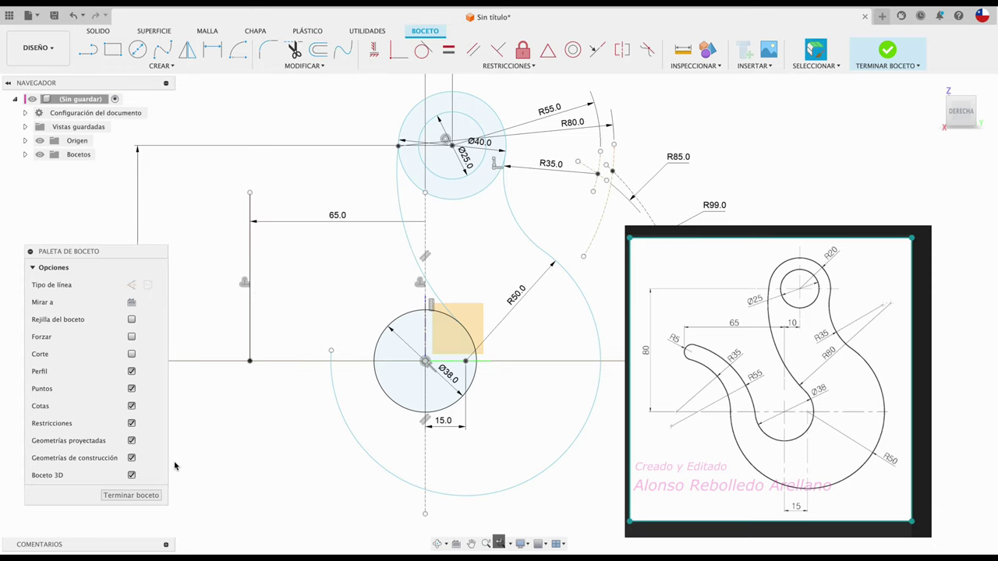
Select the new 65 mm offset line and its top endpoint.
scroll(218, 427, left, 2)
scroll(218, 428, left, 2)
scroll(218, 428, left, 1)
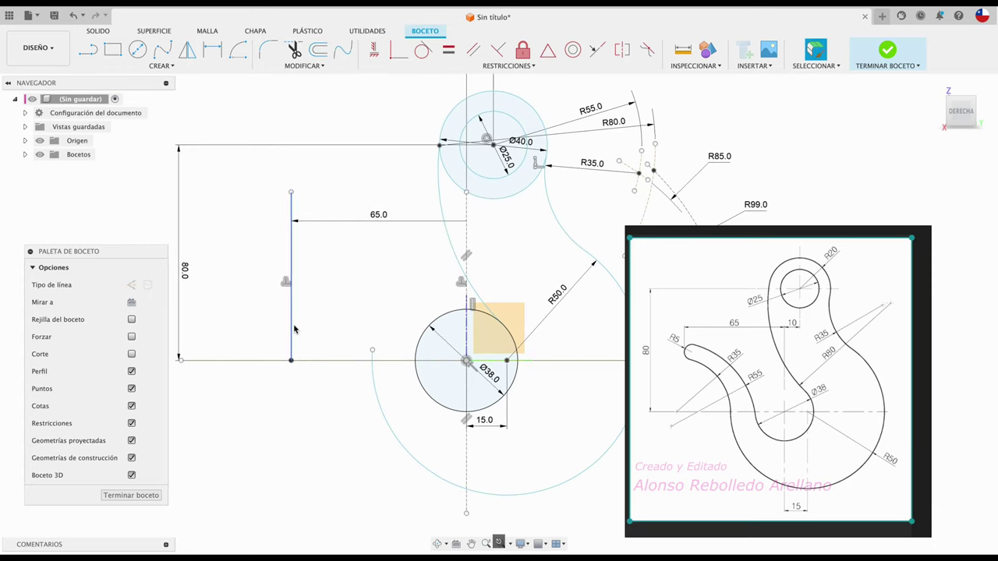
click(292, 261)
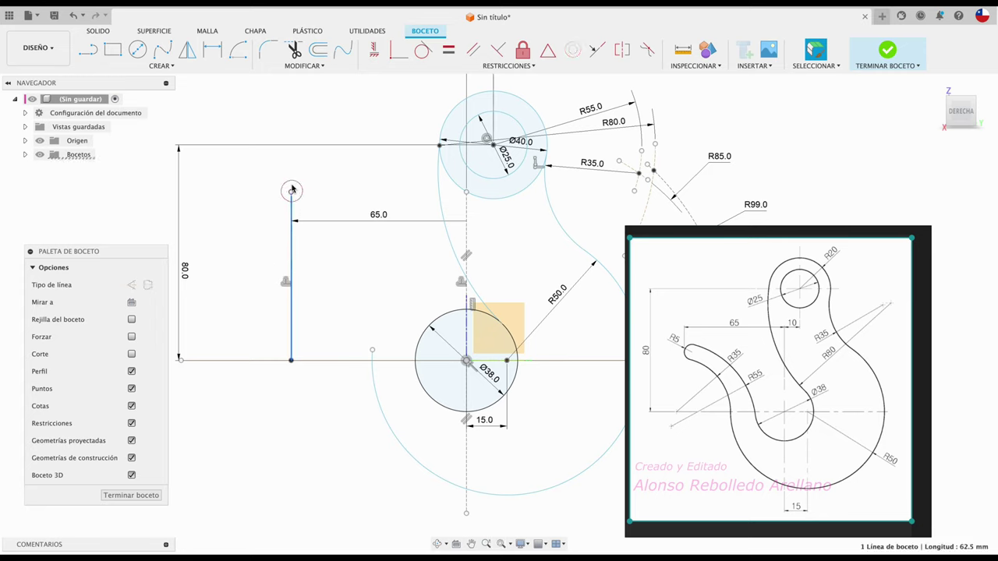
click(290, 192)
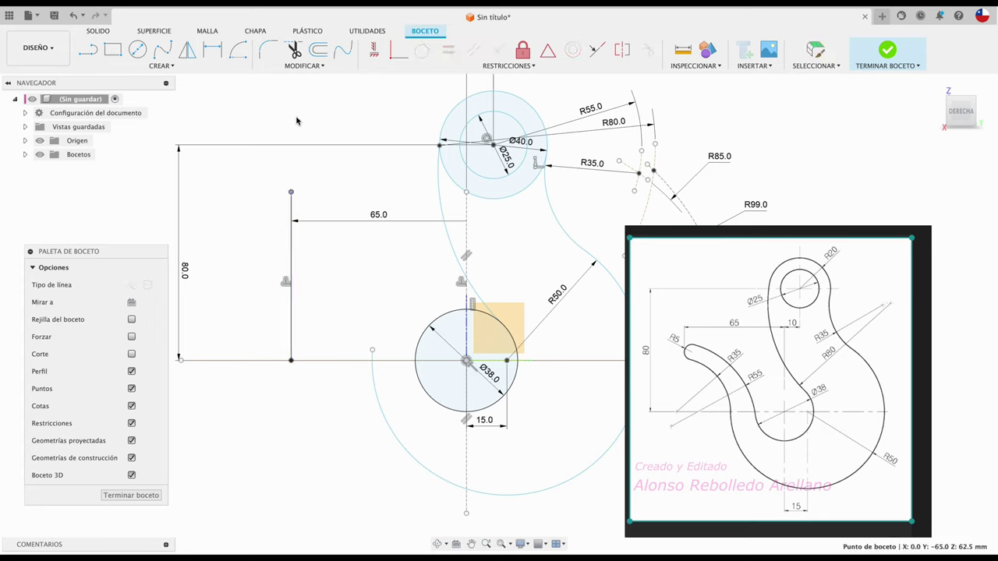
click(293, 209)
Convert the 65 mm offset line to construction and move its 65.0 dimension leftward.
click(291, 192)
click(291, 361)
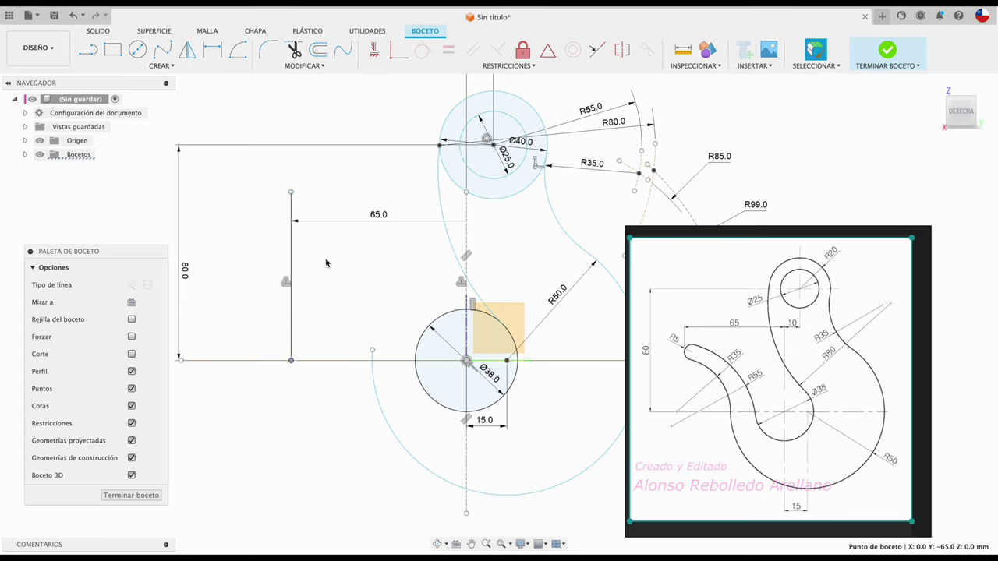
click(292, 247)
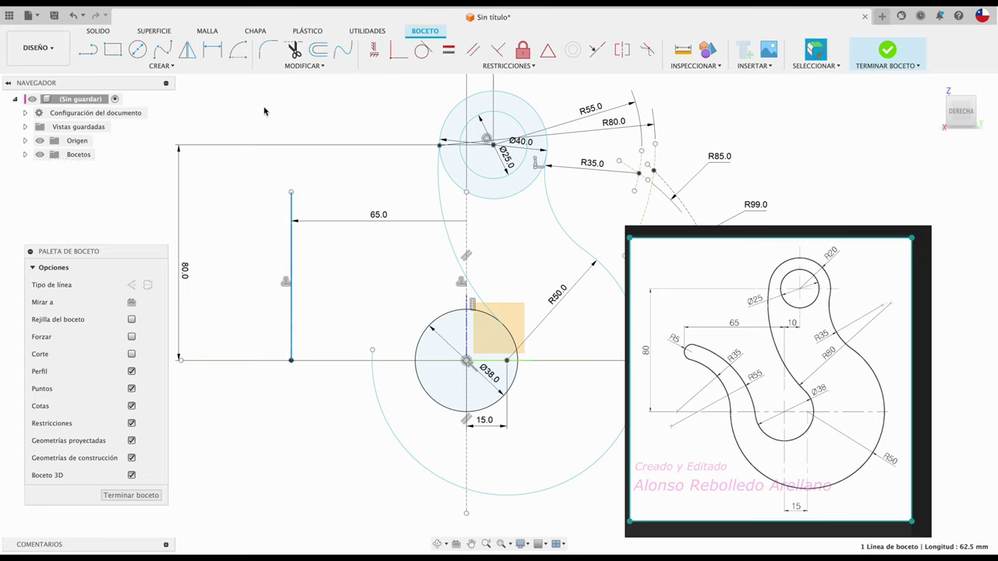
click(130, 286)
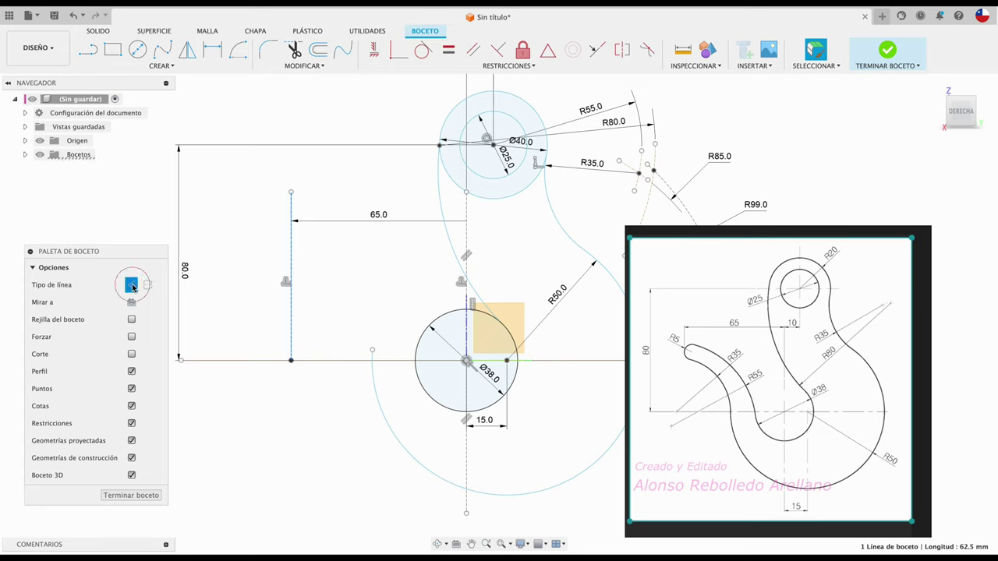
mouse_move(374, 214)
mouse_down()
mouse_move(371, 187)
mouse_move(233, 218)
mouse_up()
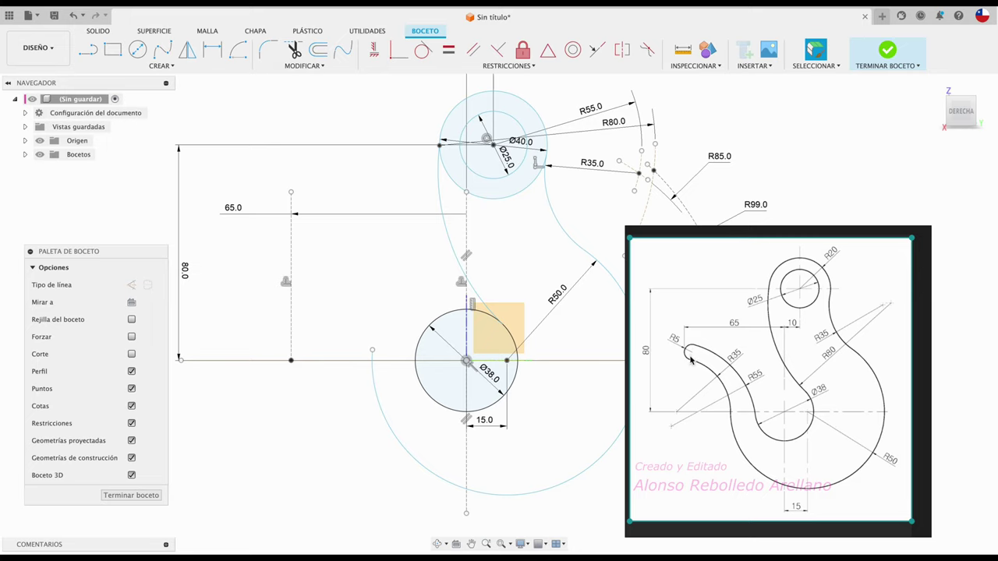
scroll(694, 356, up, 5)
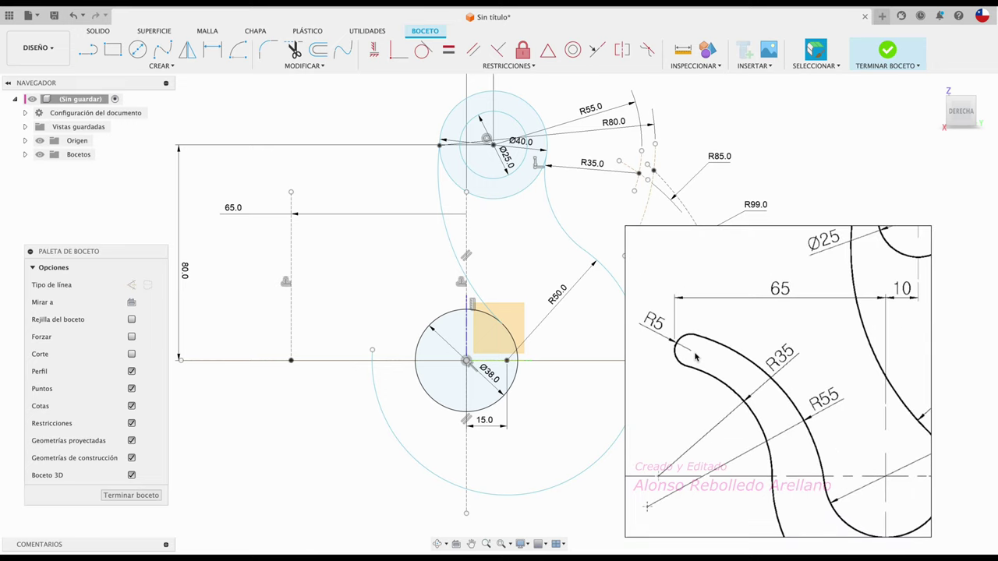
drag(733, 354, 756, 345)
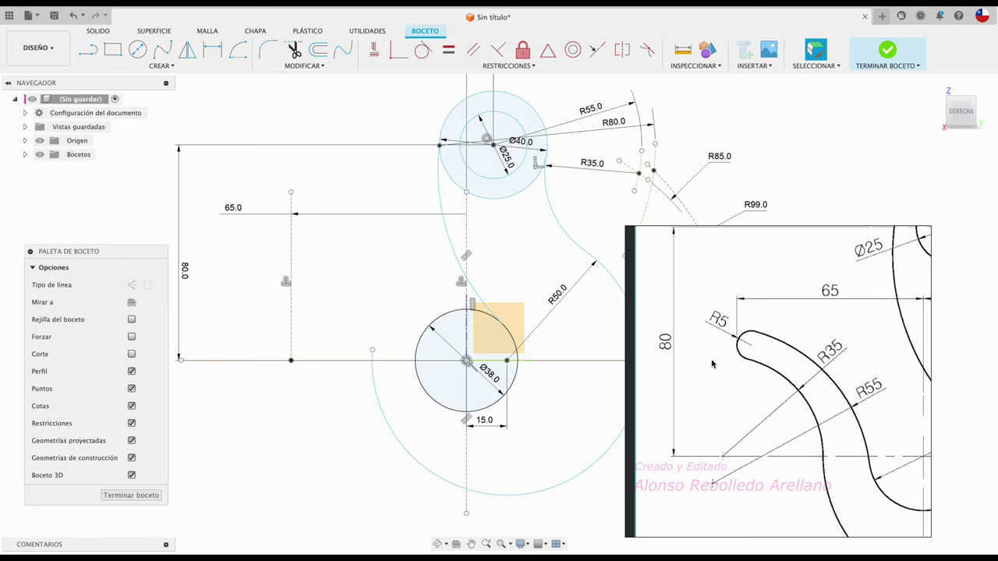
scroll(712, 364, down, 3)
scroll(774, 379, up, 3)
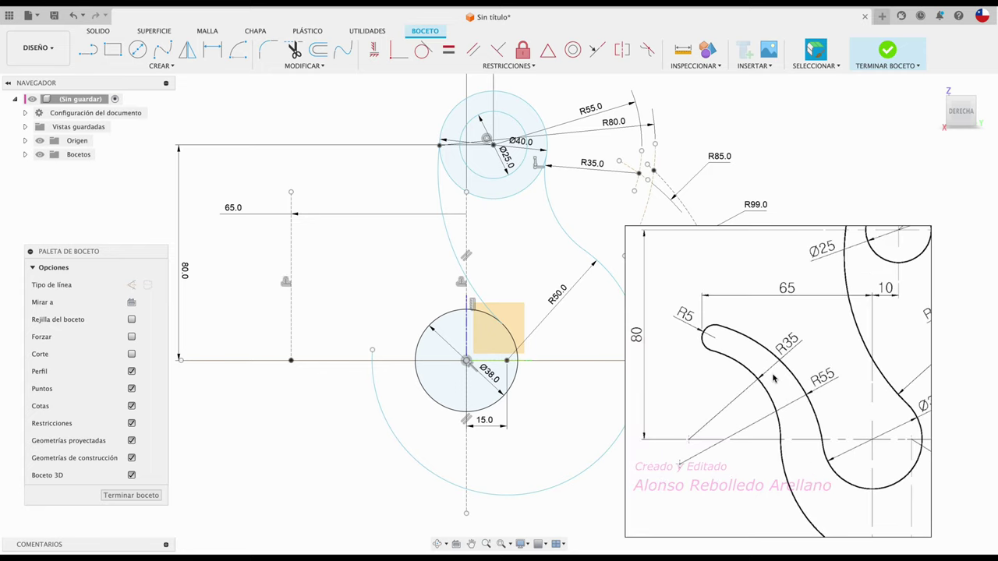
scroll(774, 378, down, 1)
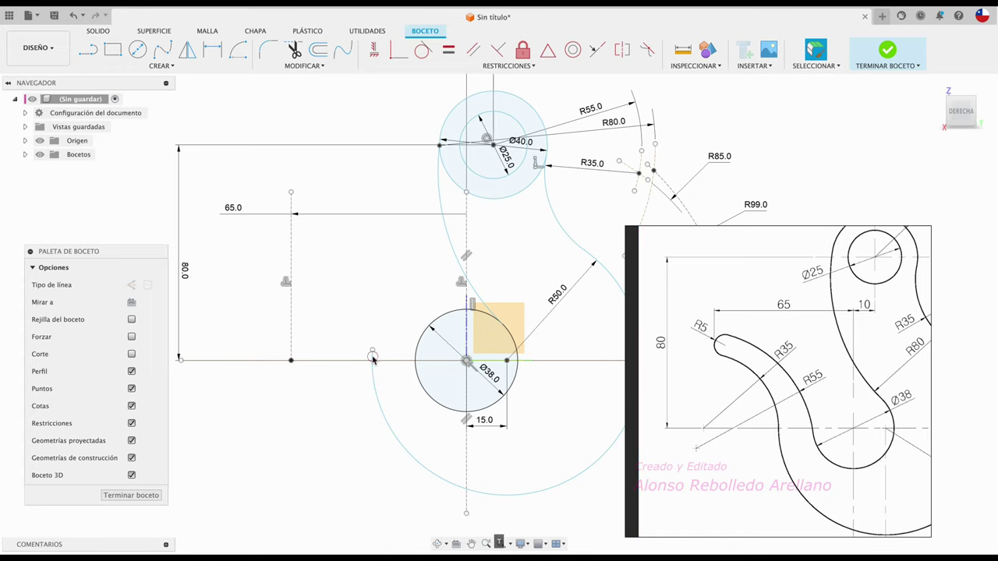
Draw a centre-point arc centred on the baseline left of the Ø38 circle and make it construction.
click(373, 359)
key(t)
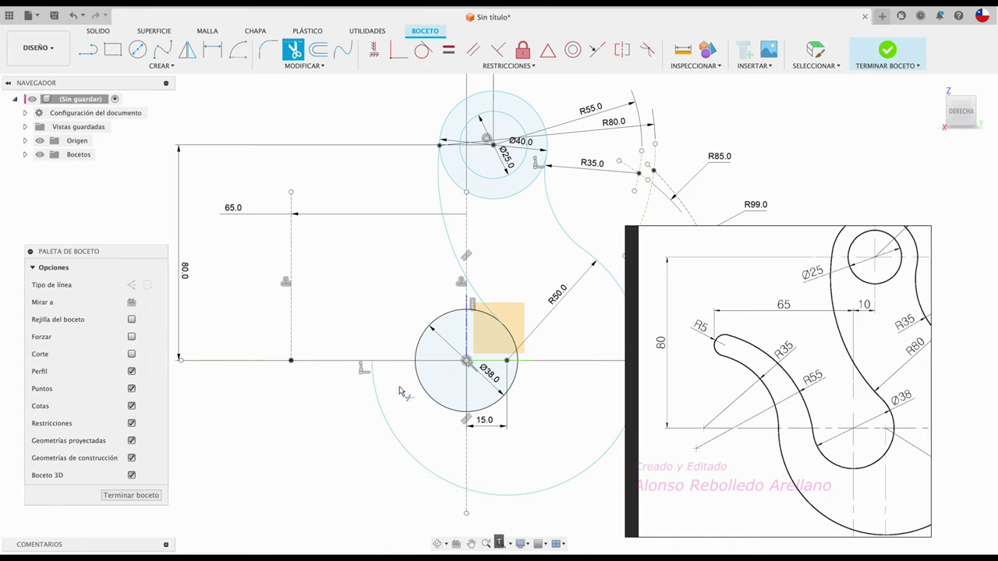
key(Escape)
scroll(384, 300, down, 2)
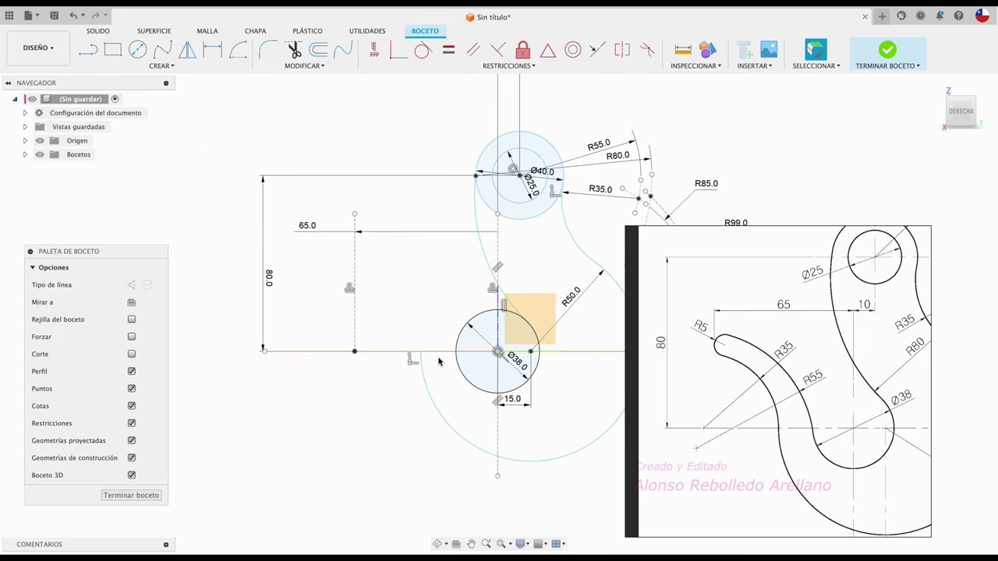
click(238, 49)
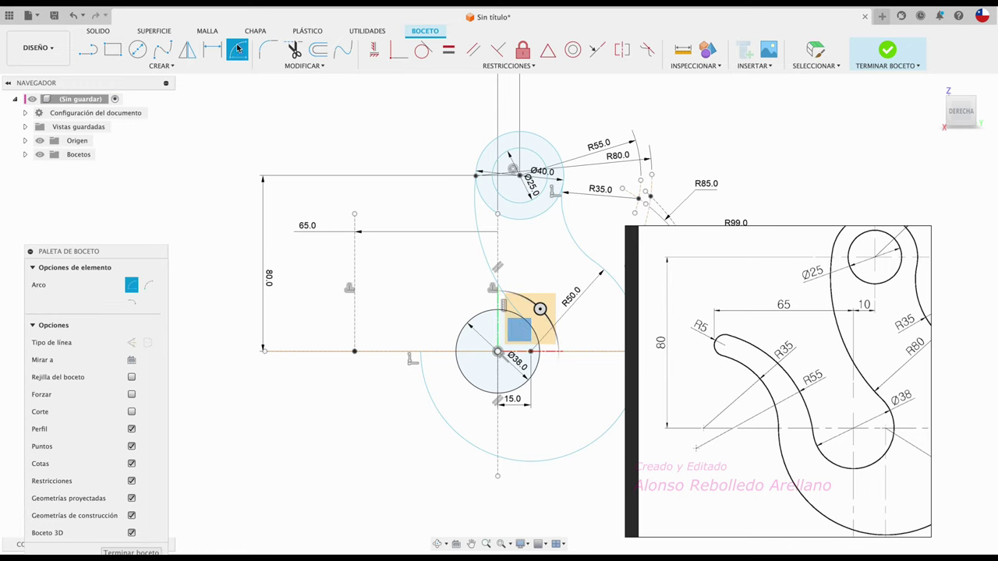
click(421, 355)
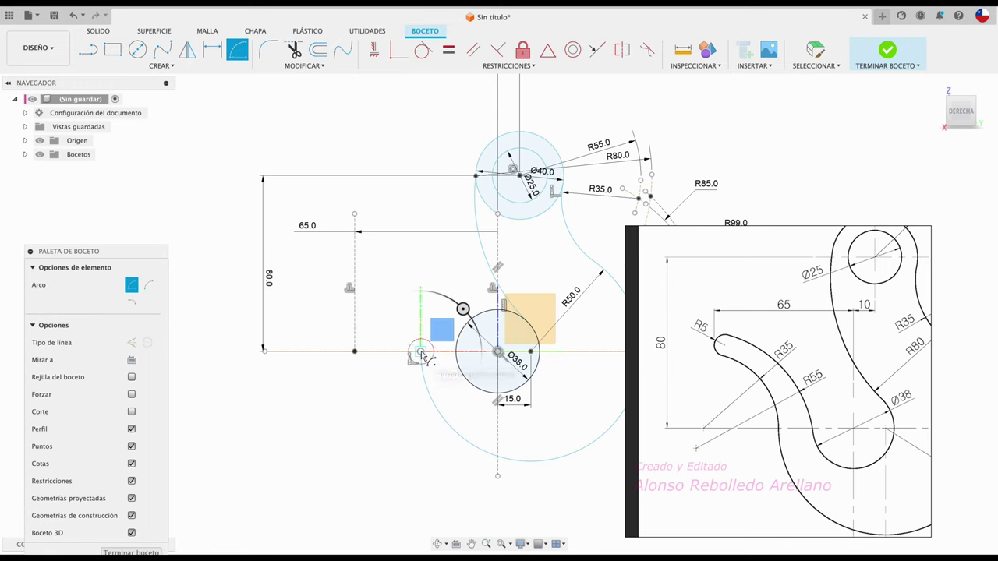
click(299, 374)
key(Escape)
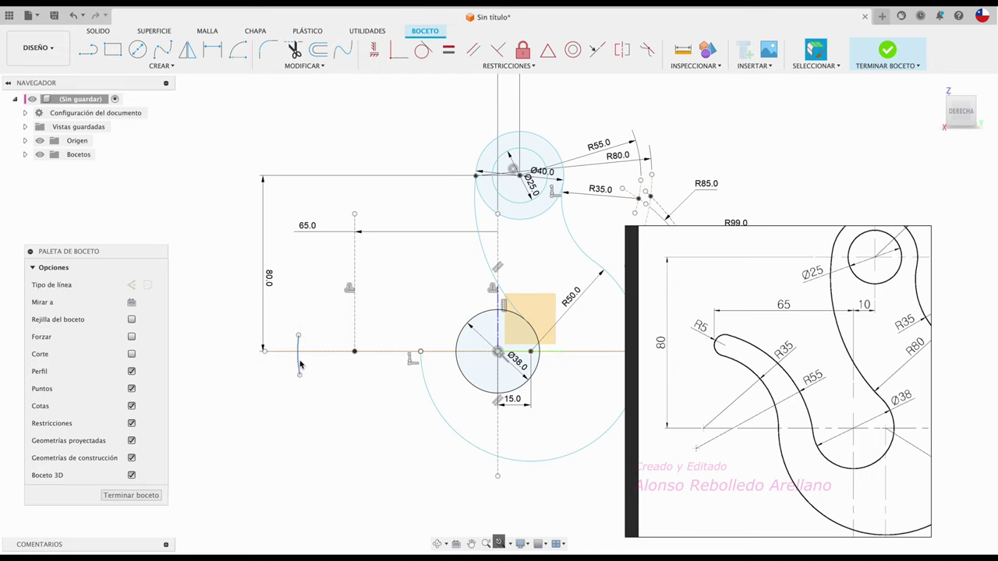
click(299, 363)
click(131, 325)
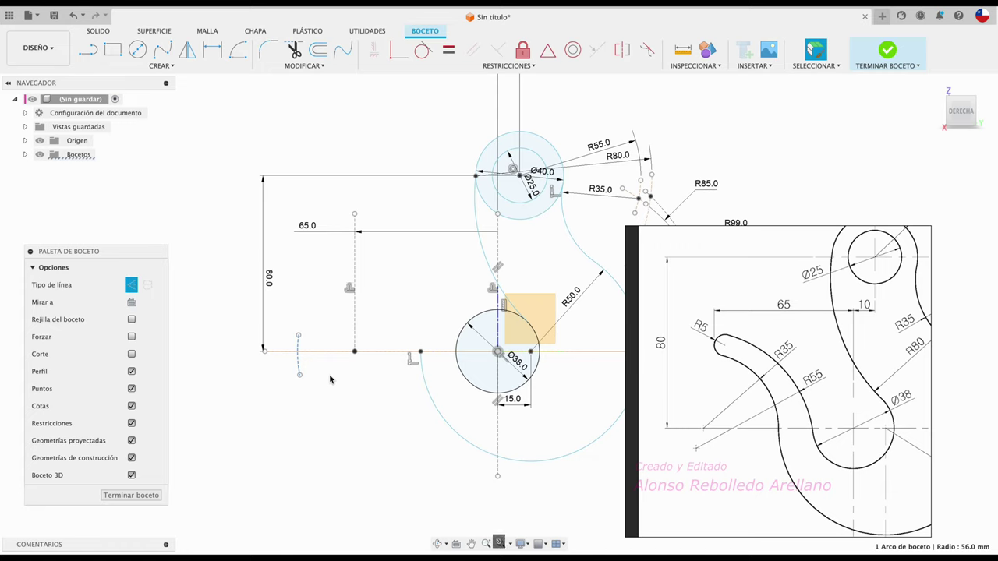
Dimension the construction arc's radius to 35 mm.
click(298, 365)
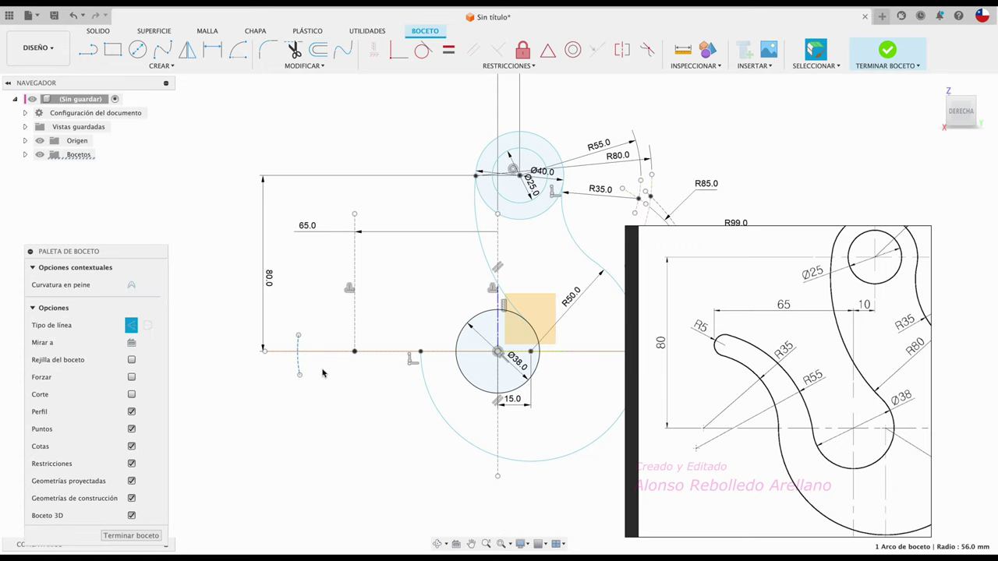
key(d)
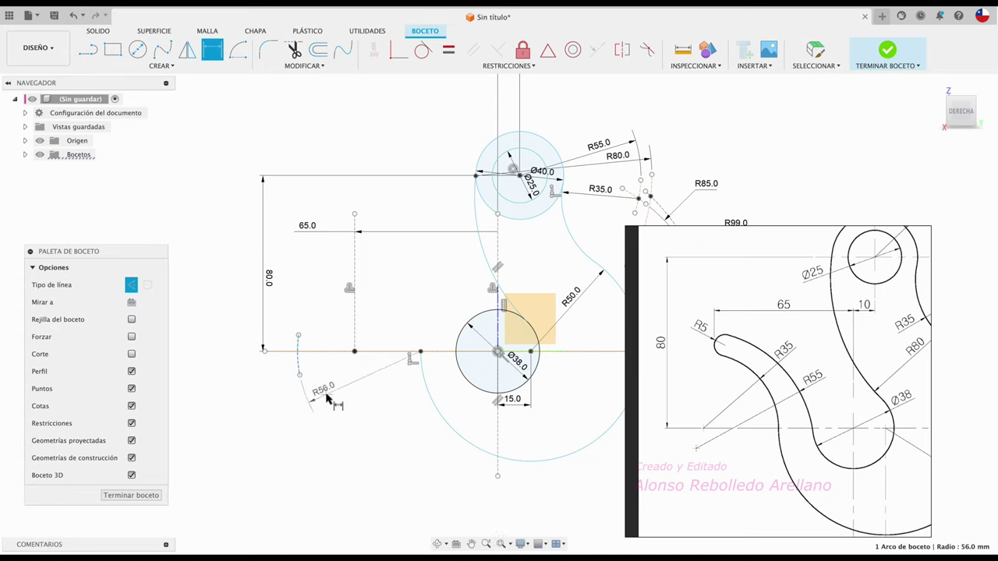
click(360, 440)
text(35)
key(Return)
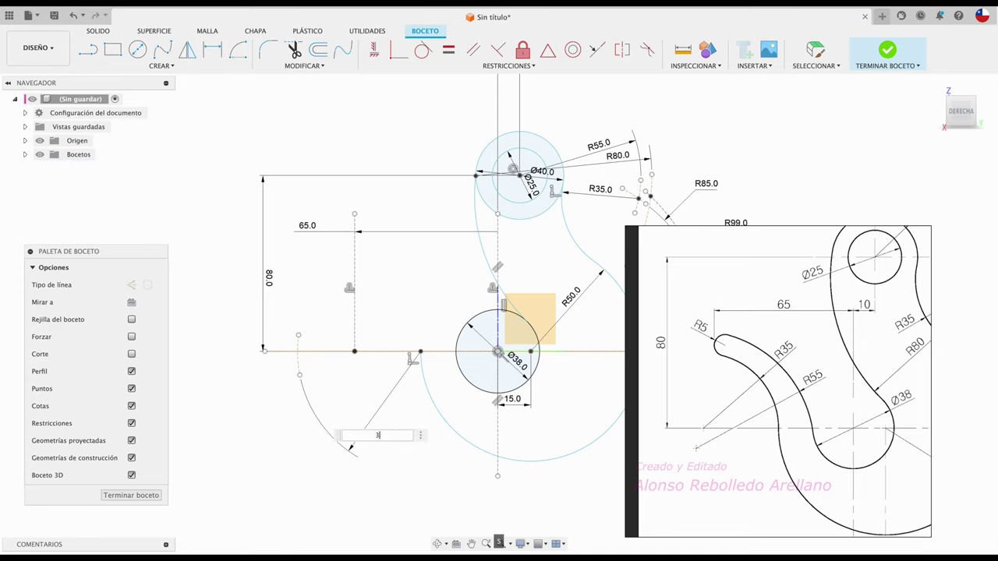
key(Escape)
scroll(347, 445, up, 3)
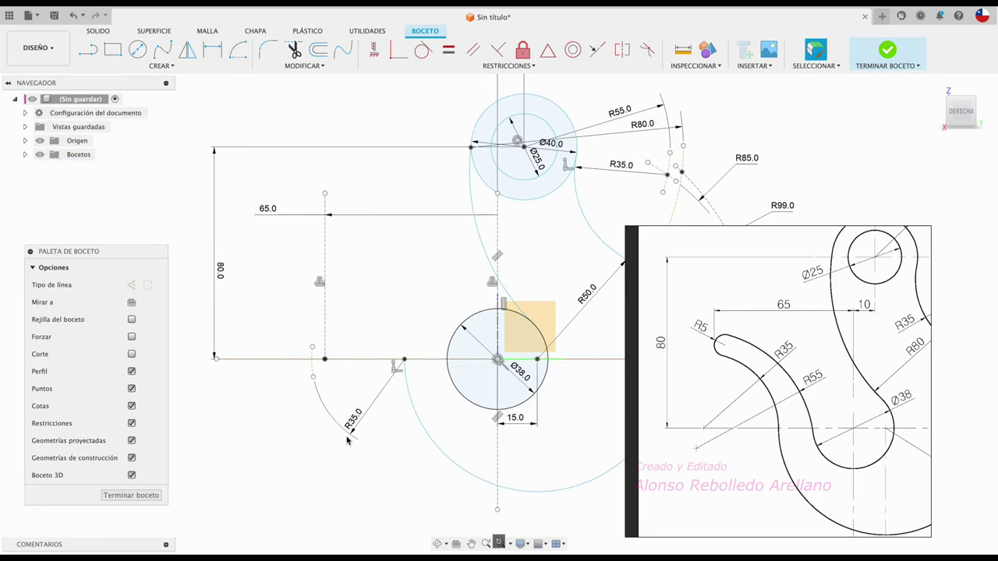
middle_drag(348, 441, 371, 429)
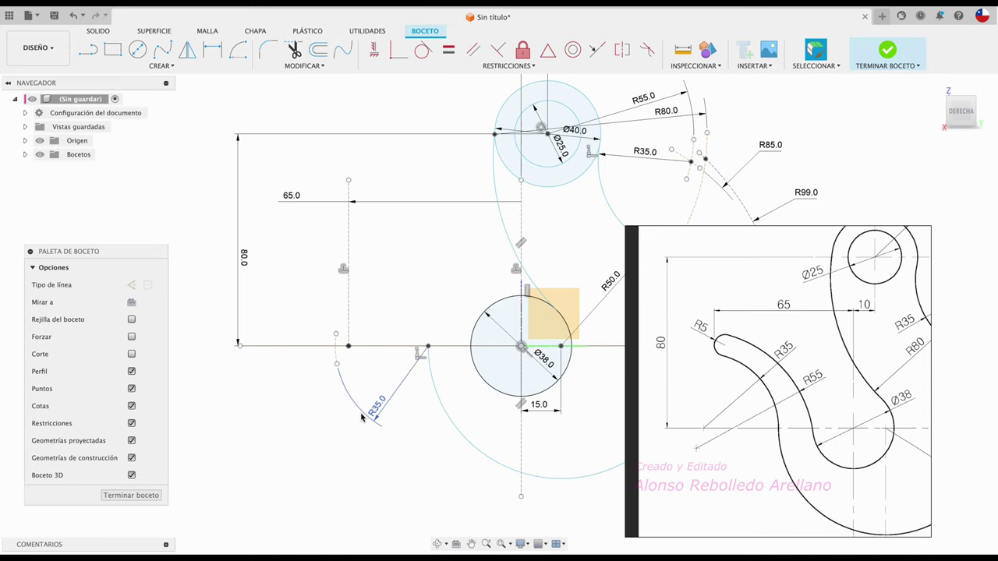
Draw an R35 centre-point arc from the baseline, sweeping up-left beside the Ø38 circle.
click(238, 50)
click(335, 345)
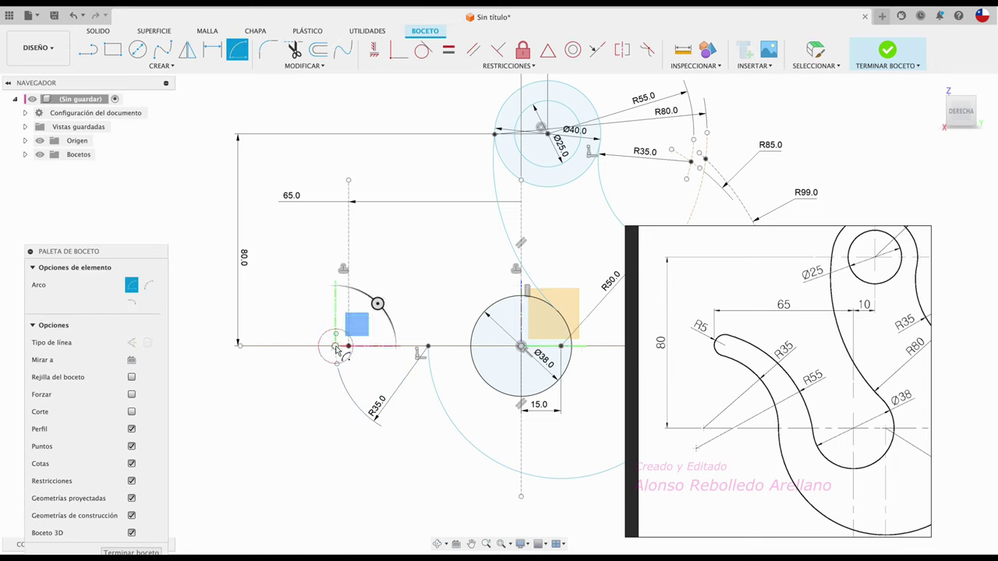
click(427, 347)
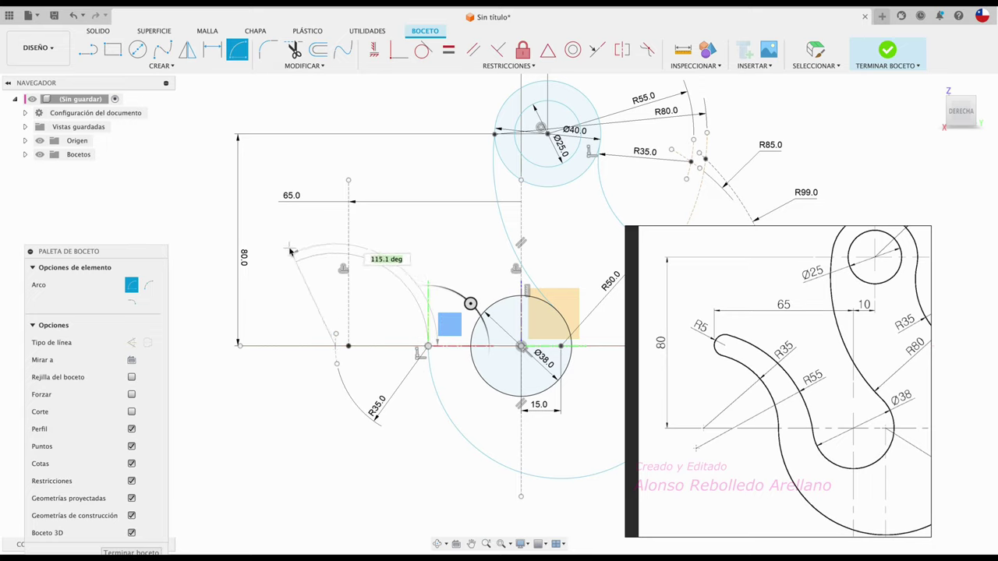
click(290, 292)
key(Escape)
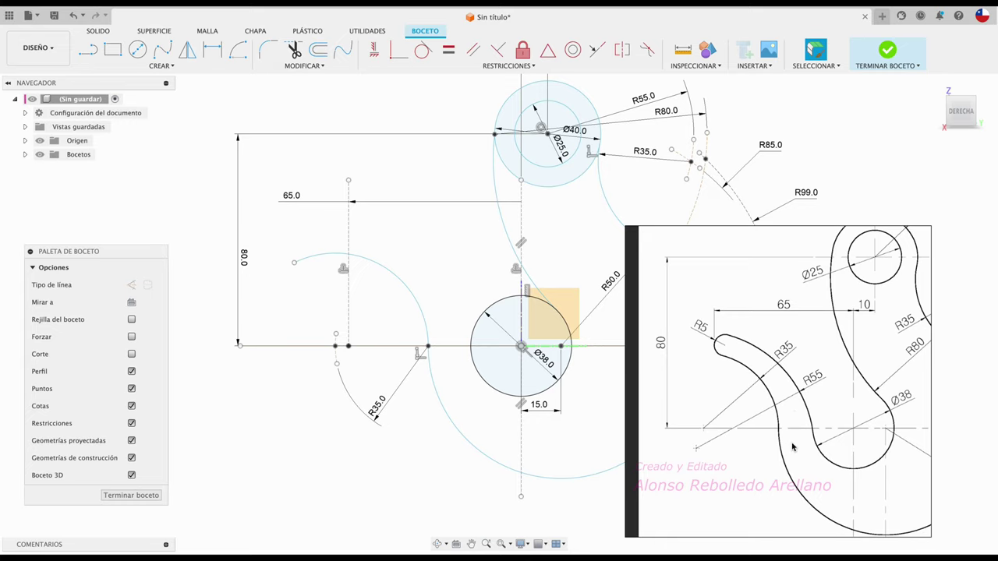
Draw a large arc at the lower left and convert it to construction geometry.
click(237, 49)
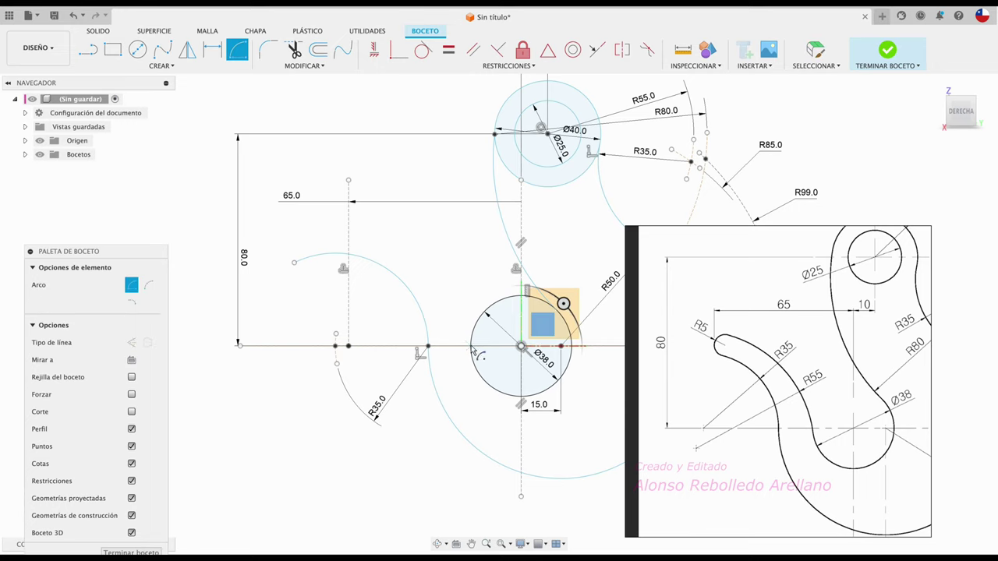
click(346, 510)
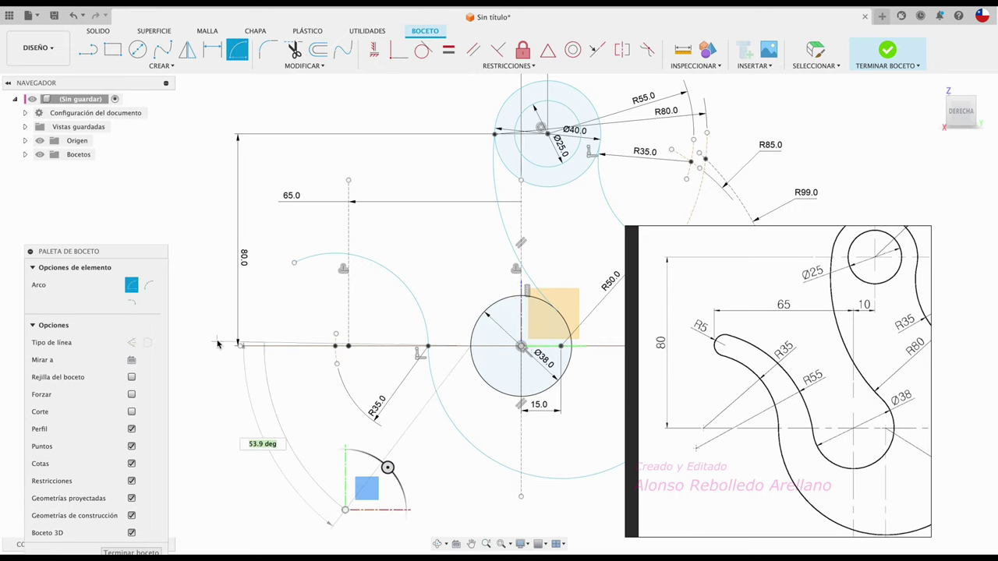
click(269, 306)
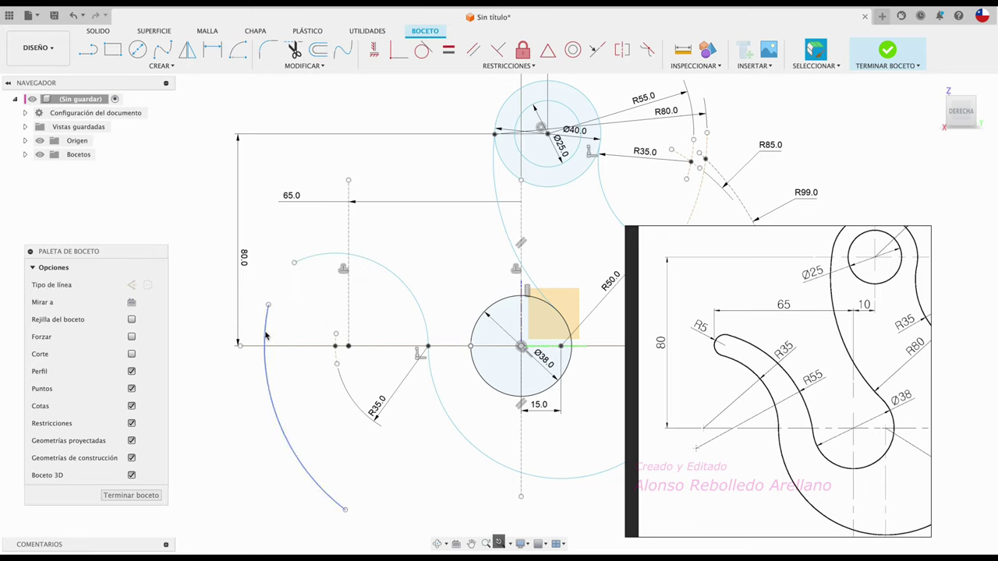
click(265, 335)
click(132, 327)
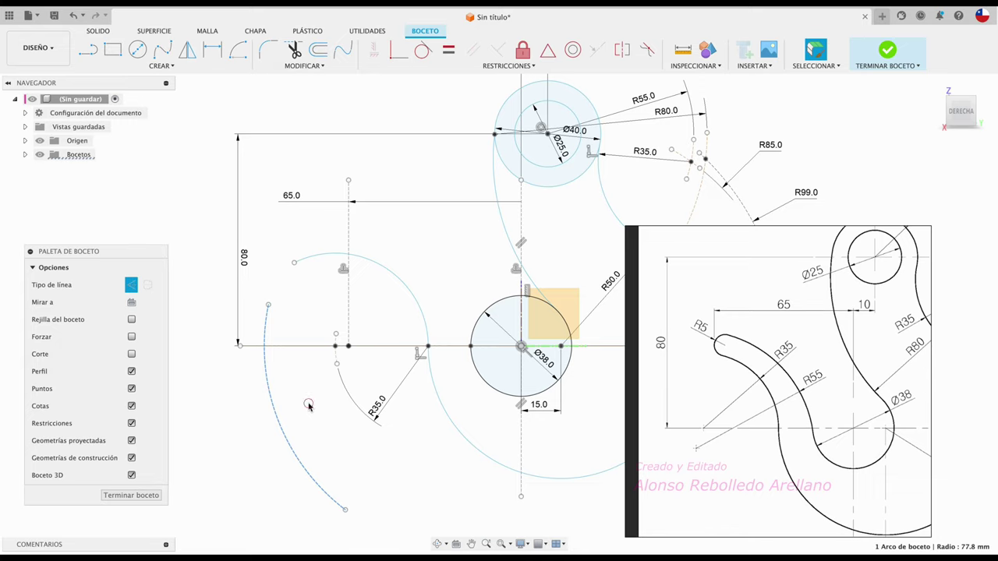
Dimension the construction arc's radius to 55 mm.
key(d)
click(289, 441)
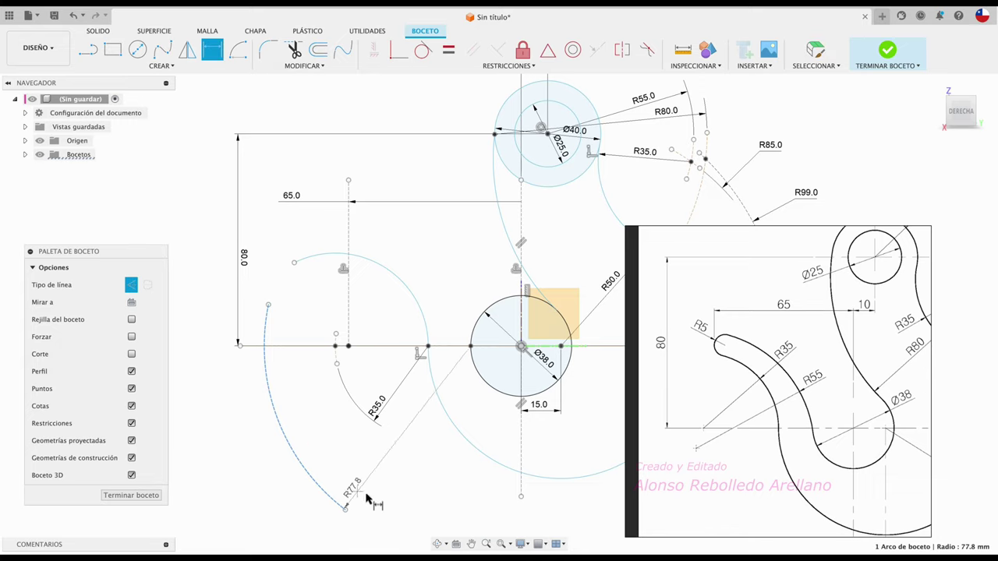
click(366, 499)
text(55)
key(Return)
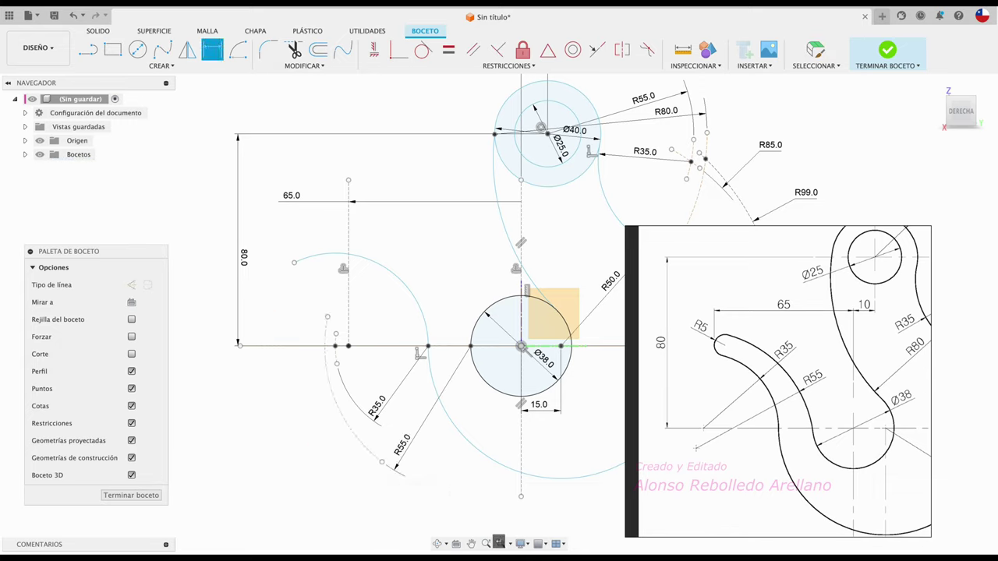
key(Escape)
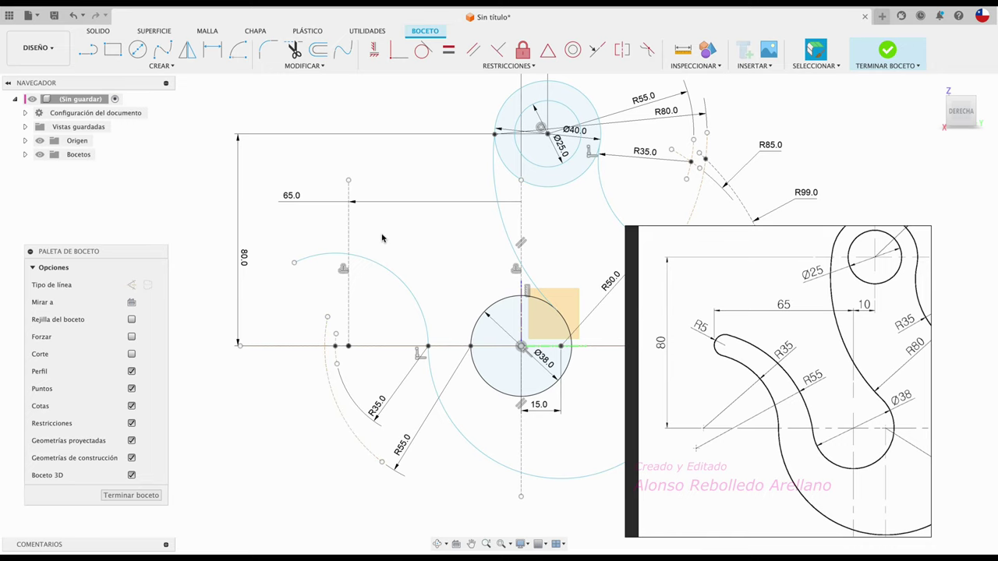
Draw a Ø10 mm circle on the vertical construction line near the hook tip.
scroll(383, 238, up, 1)
scroll(381, 238, up, 1)
scroll(380, 239, up, 1)
scroll(378, 238, up, 1)
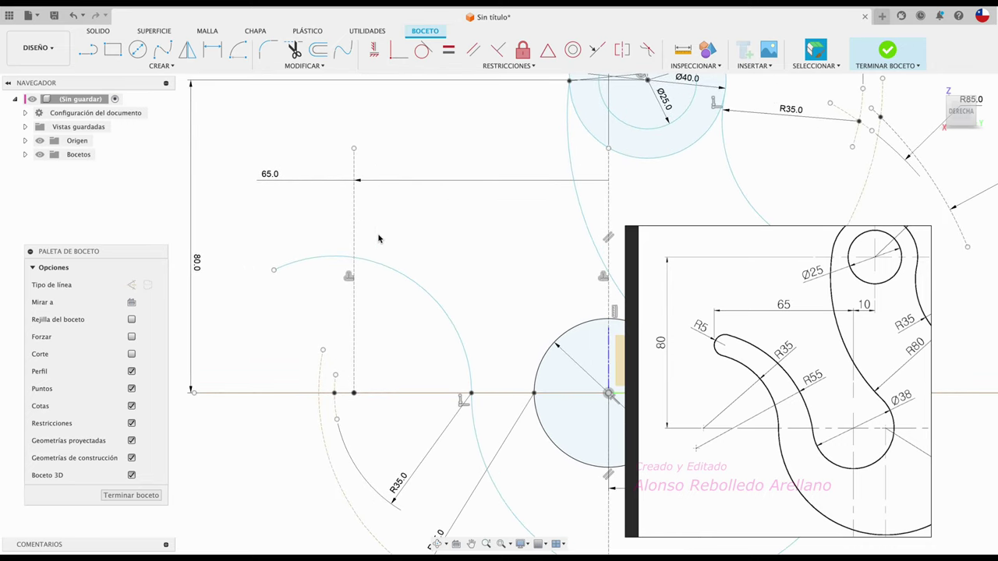
scroll(379, 238, up, 1)
scroll(379, 238, up, 1)
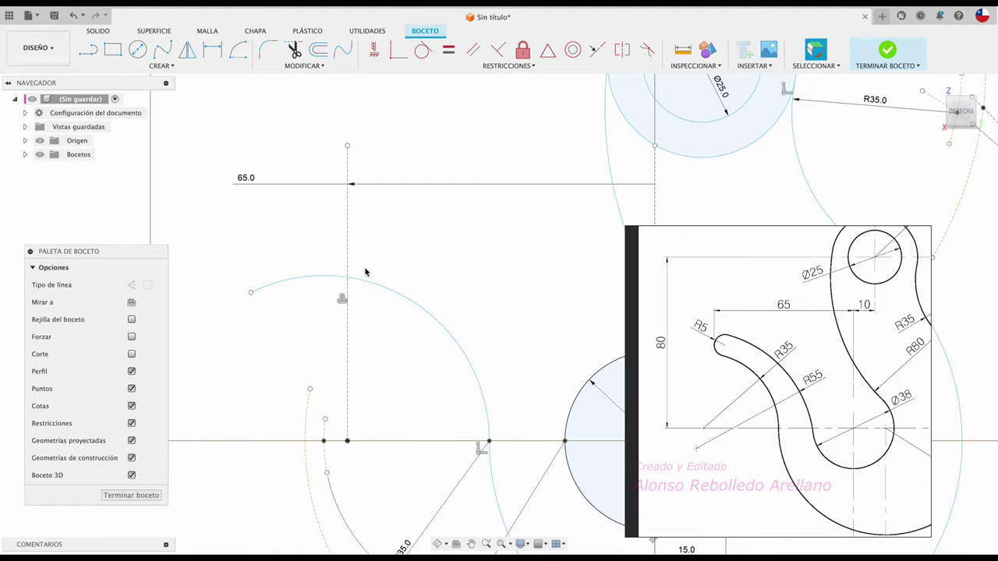
click(137, 49)
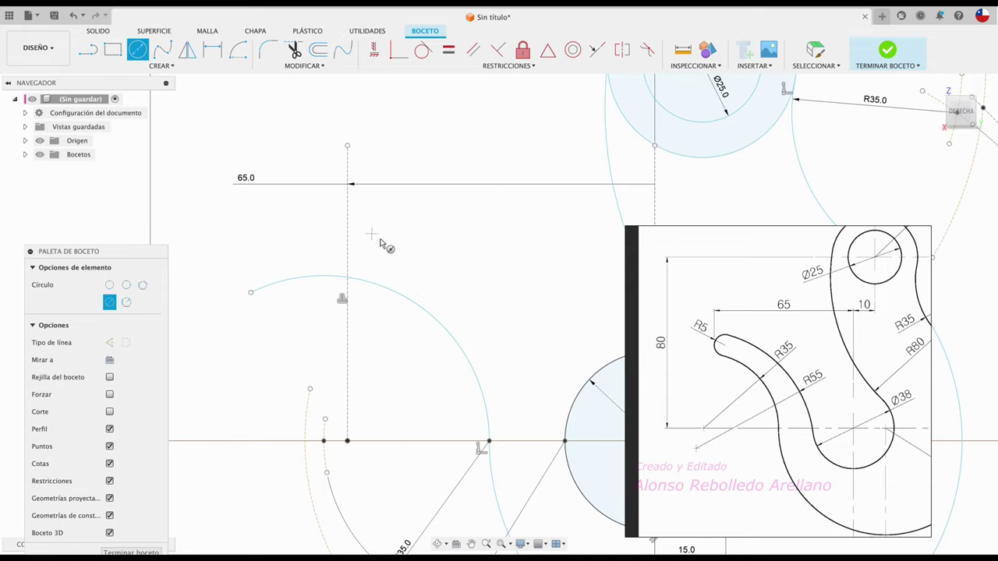
click(395, 230)
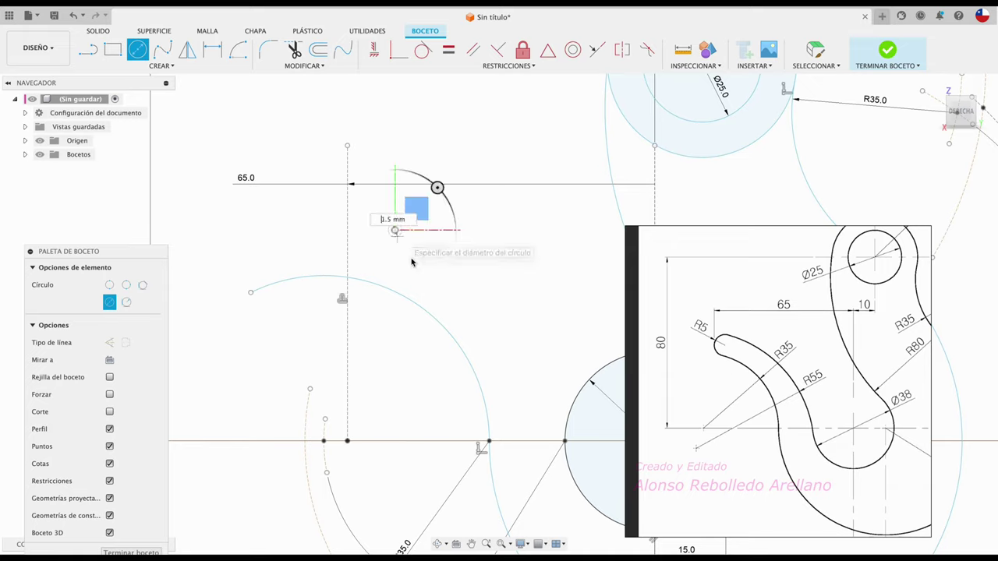
click(413, 262)
key(Escape)
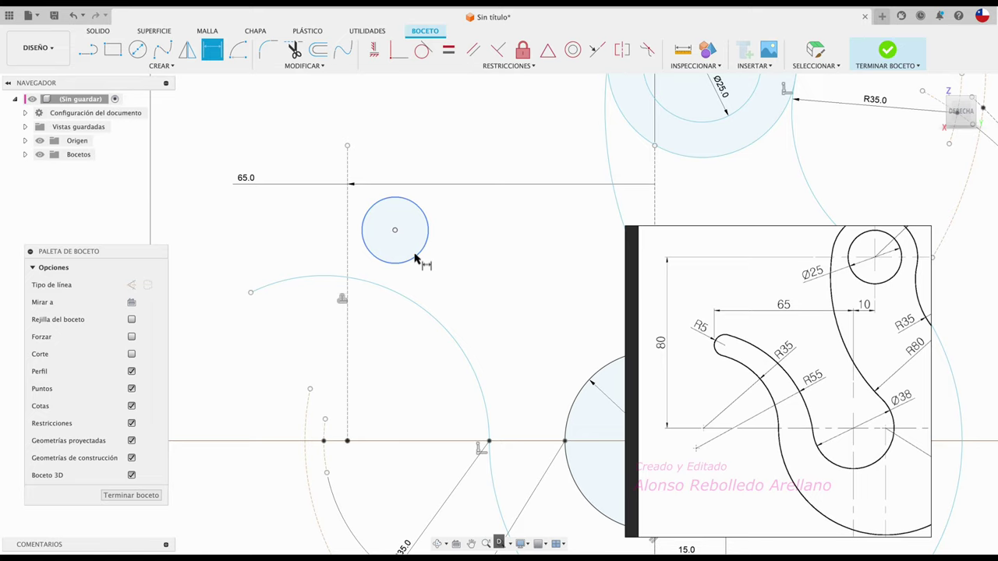
click(413, 262)
click(437, 275)
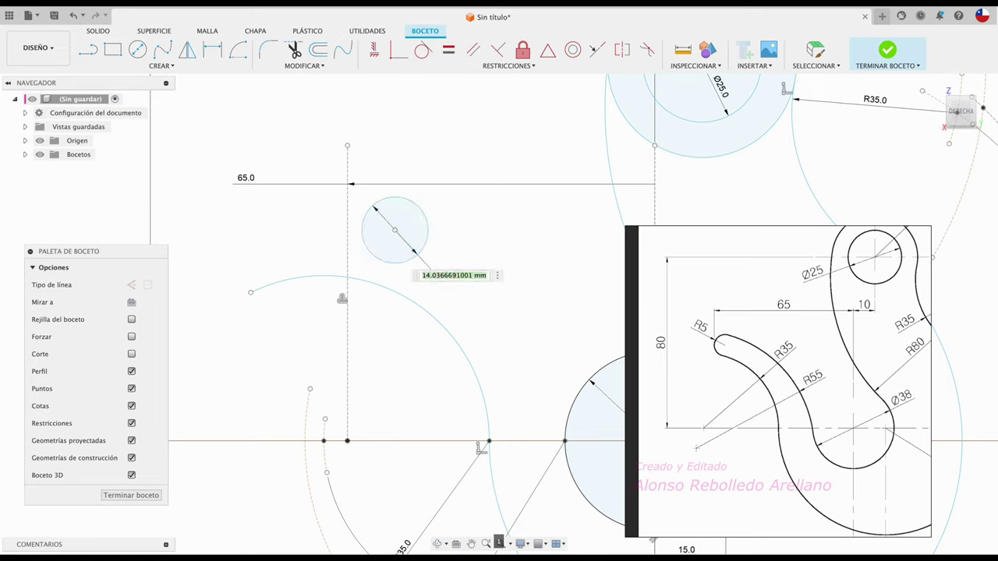
text(10)
key(Return)
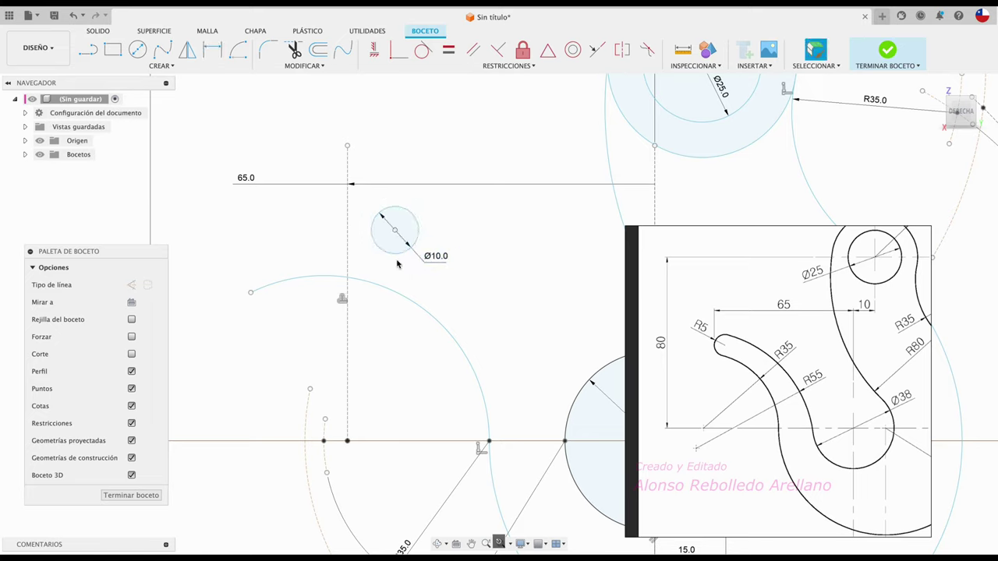
Make the Ø10 circle tangent to the large arc and the vertical construction line.
click(423, 49)
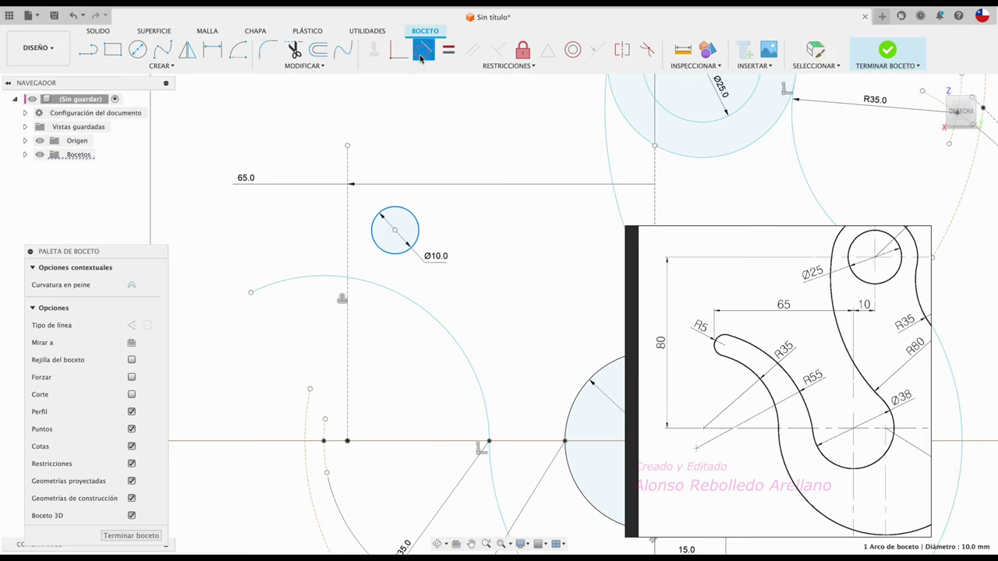
click(378, 290)
click(378, 248)
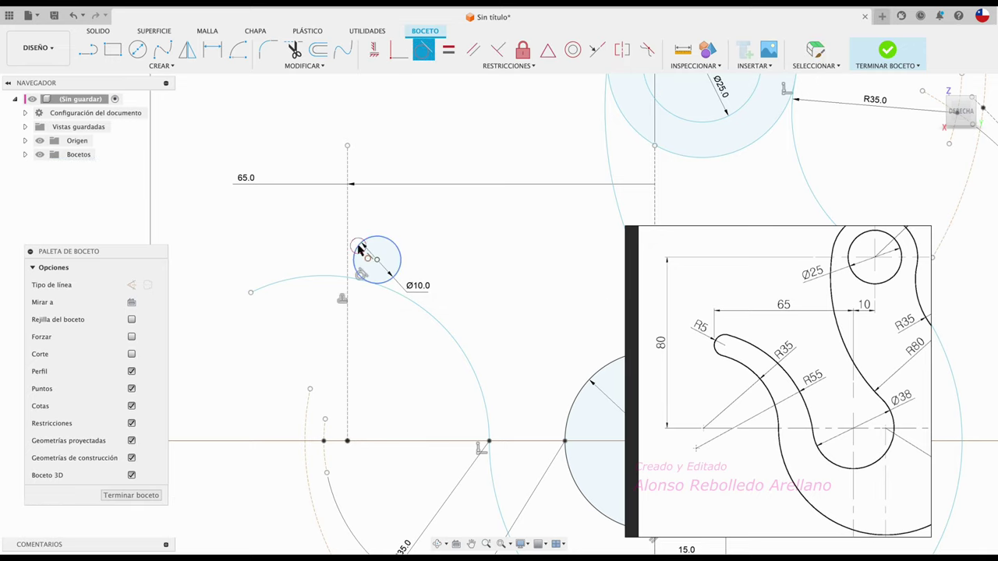
click(349, 249)
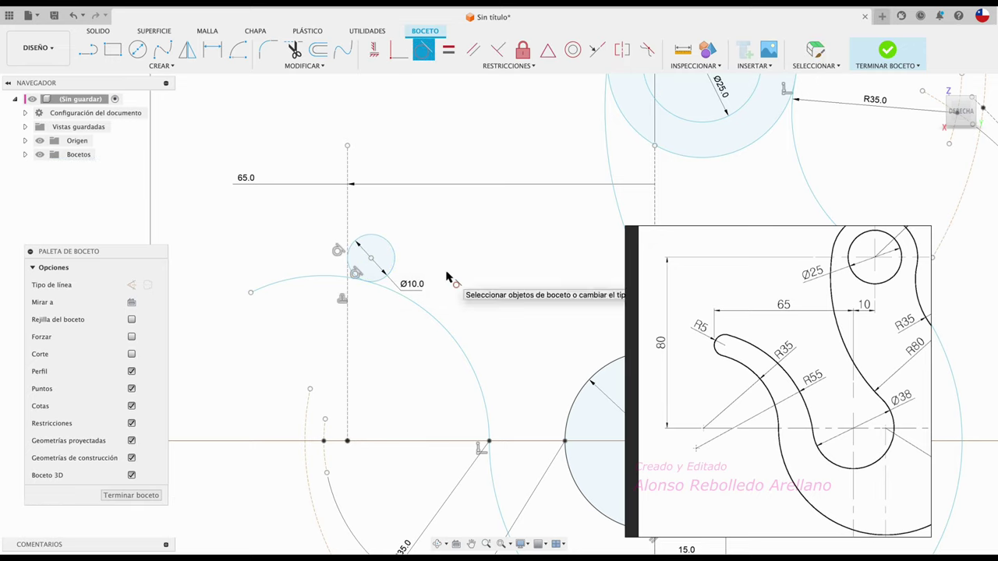
key(Escape)
scroll(447, 276, down, 1)
scroll(446, 262, down, 1)
Draw an arc from the Ø10 circle to the lower left and make it construction geometry.
scroll(444, 247, down, 1)
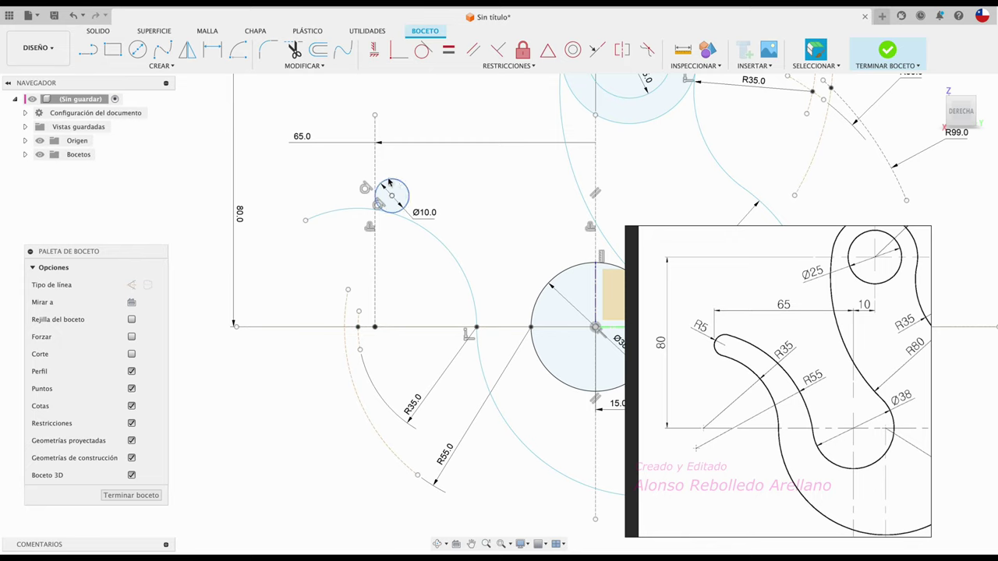
scroll(352, 478, up, 1)
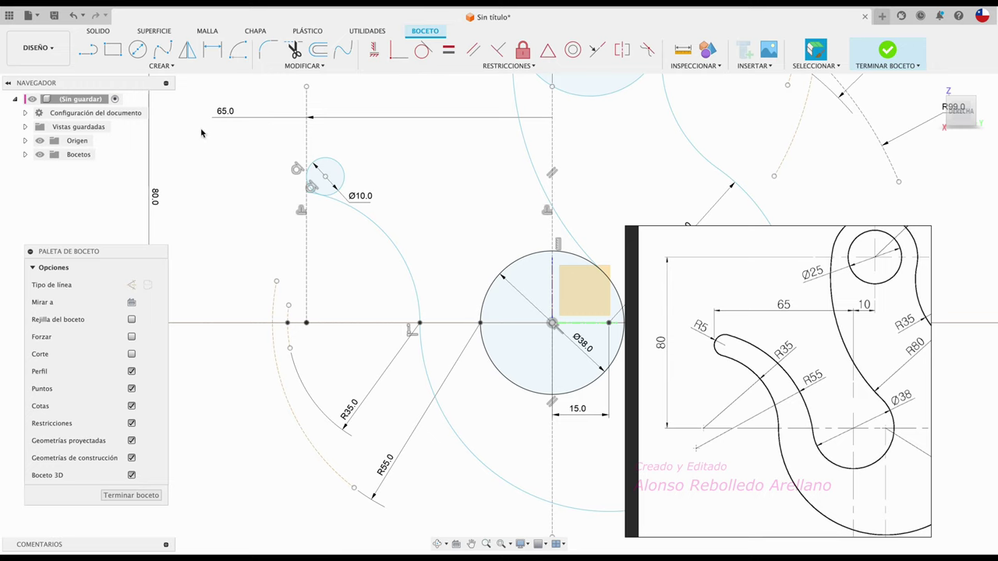
click(237, 51)
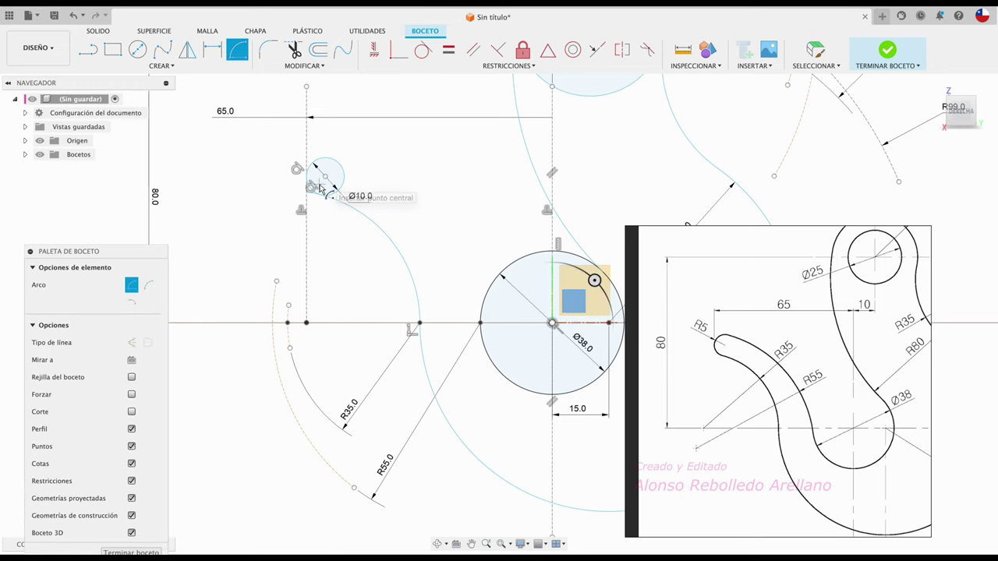
click(326, 178)
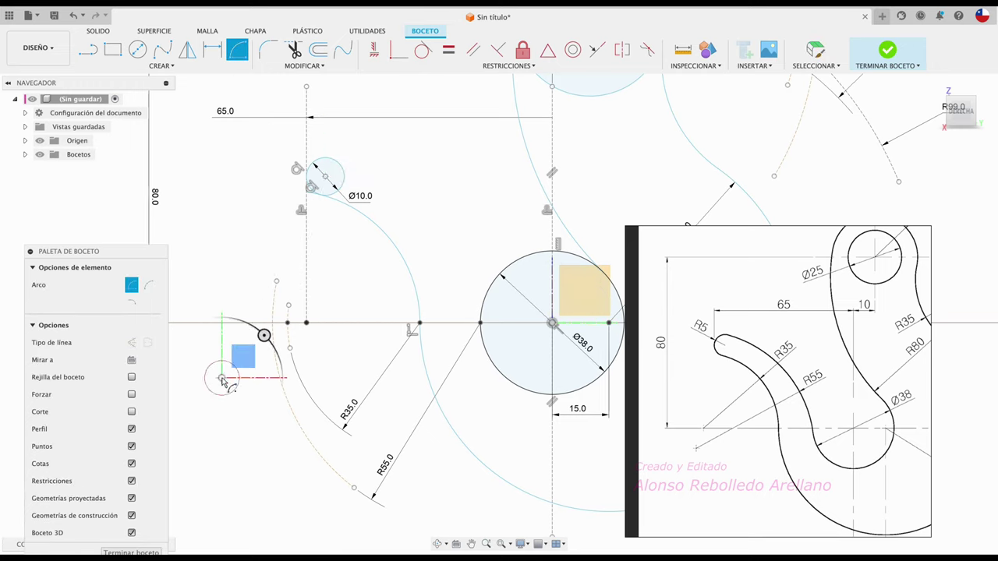
click(222, 377)
click(388, 424)
key(Escape)
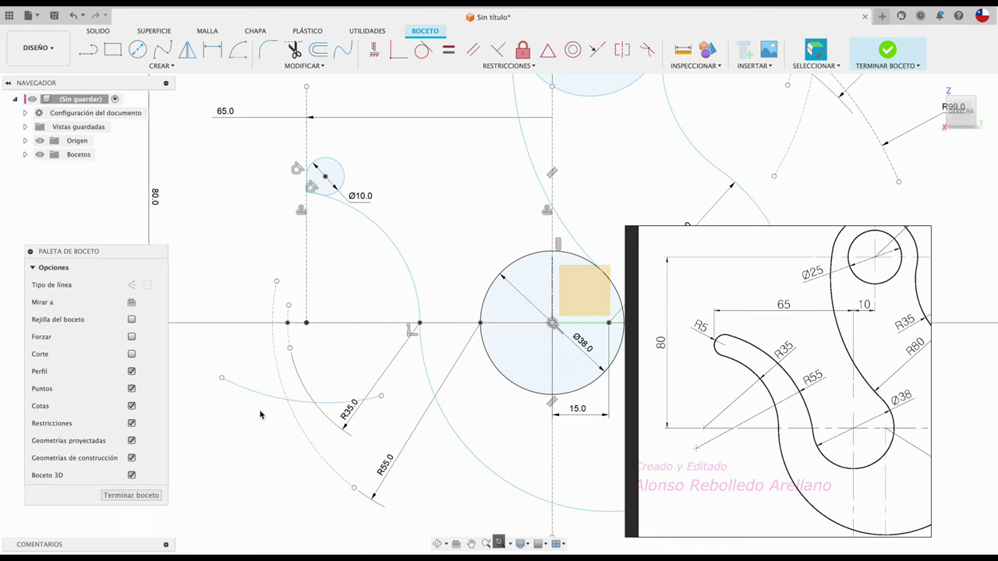
click(260, 397)
click(131, 324)
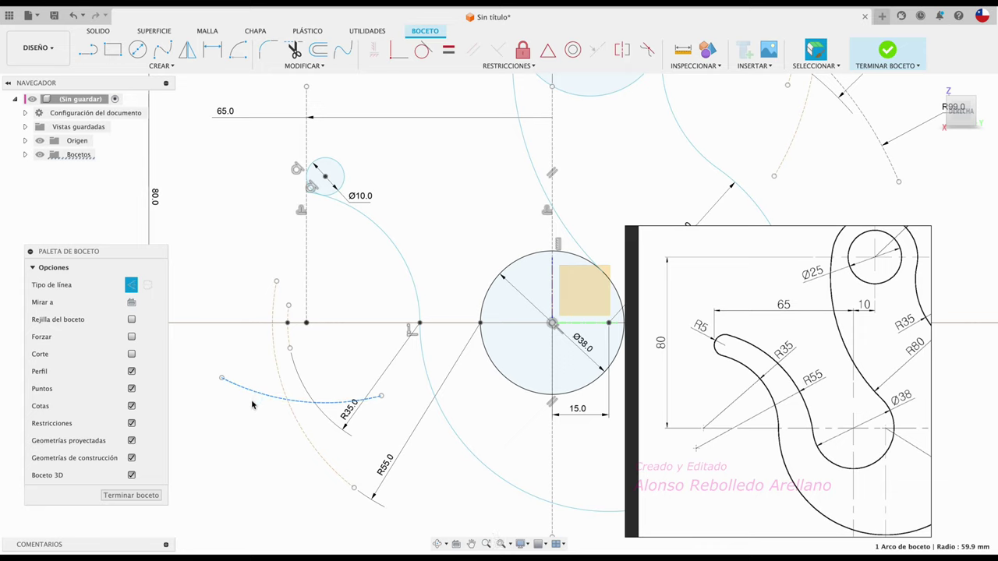
key(Escape)
Dimension the dashed construction arc's radius to 50 mm.
key(d)
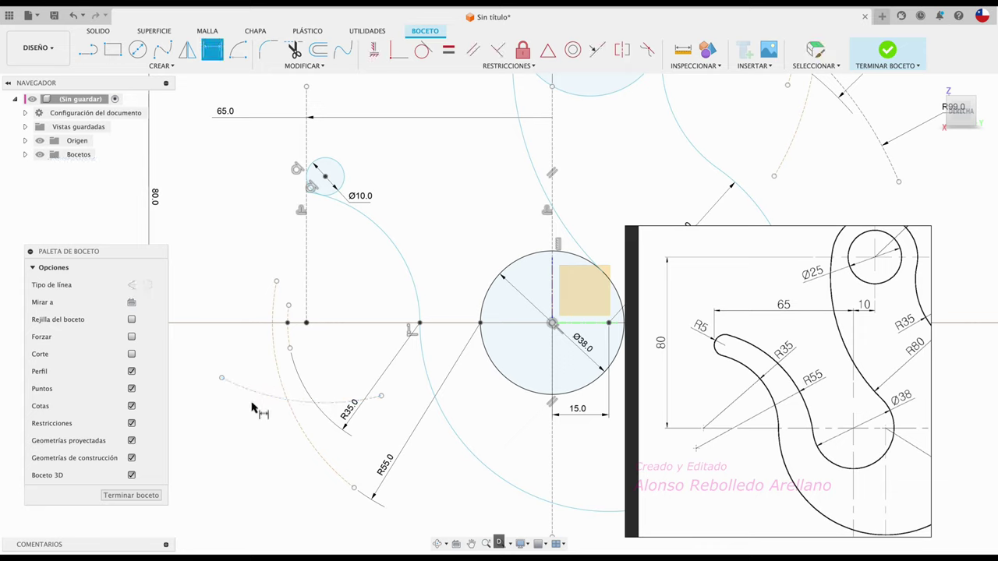
click(260, 398)
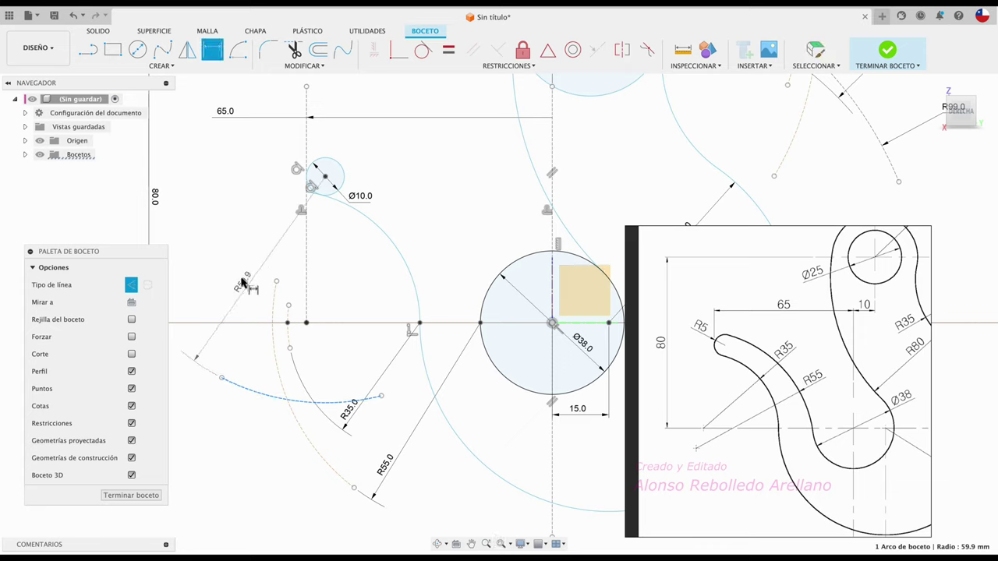
click(243, 282)
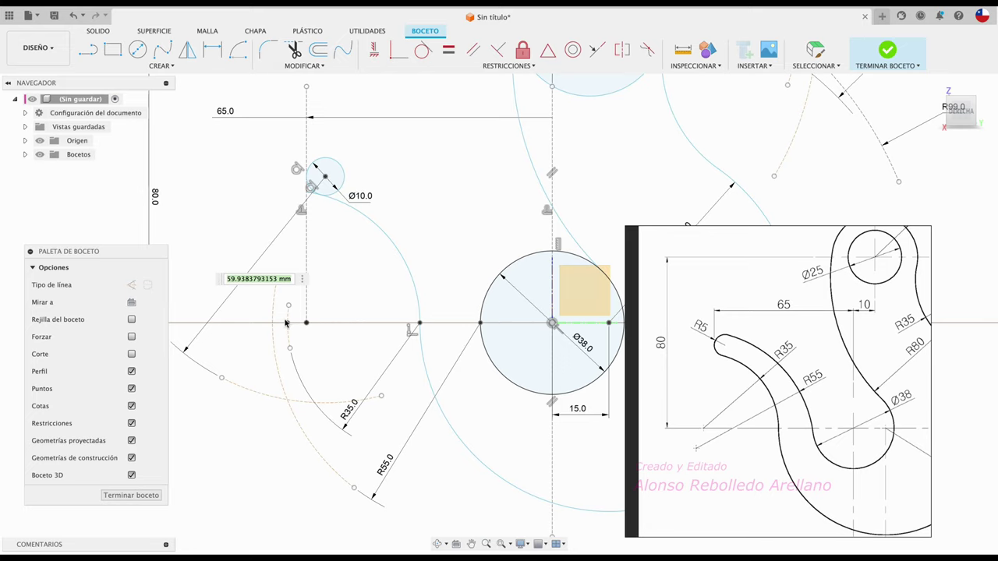
text(50)
key(Return)
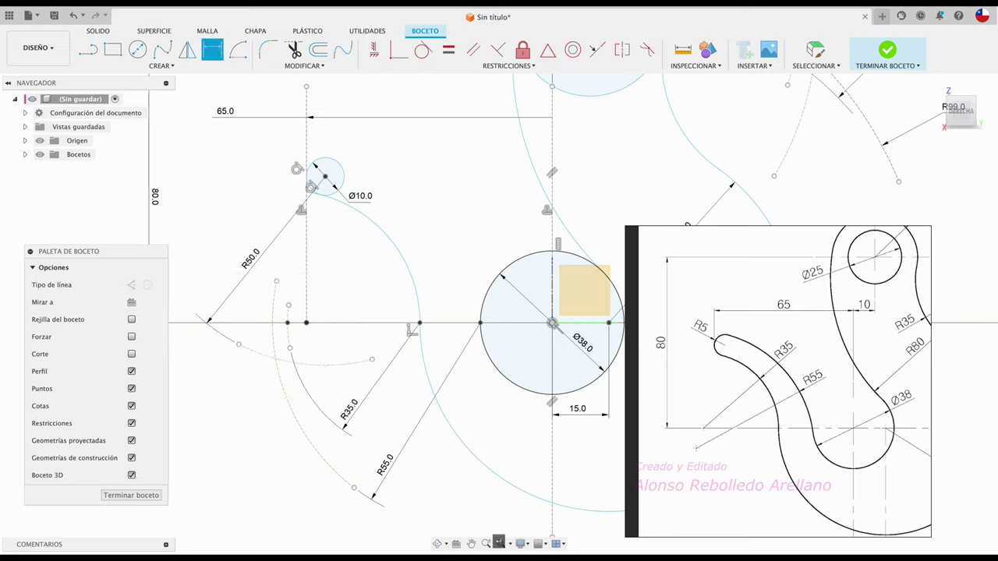
key(Escape)
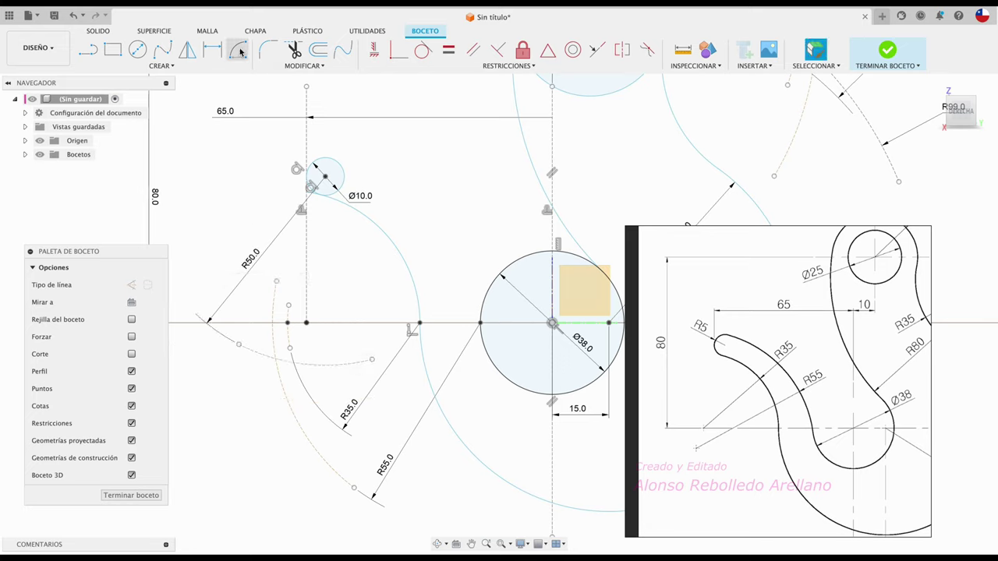
Draw a centre-point arc from the Ø38 circle's left edge to the Ø10 circle.
click(238, 53)
click(275, 360)
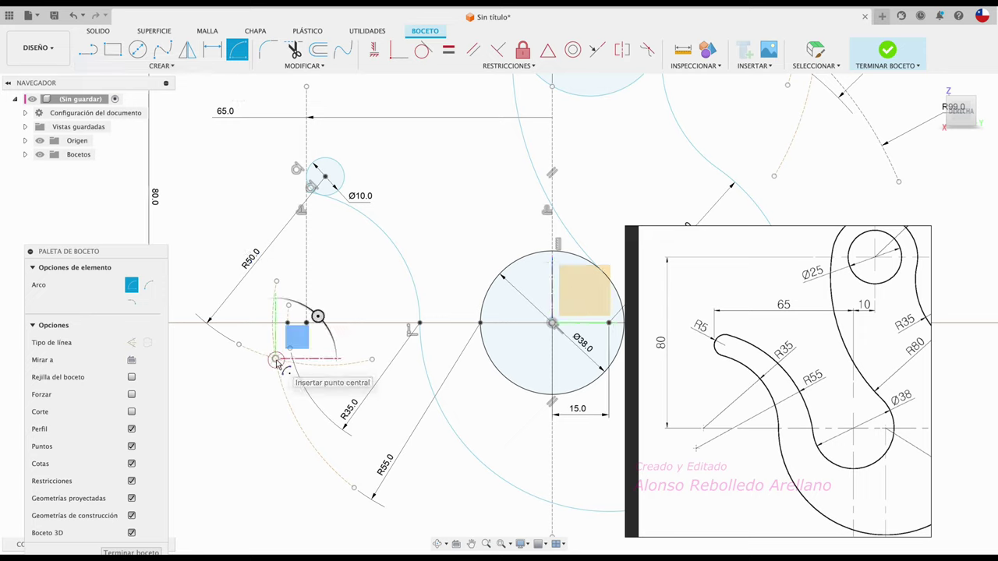
click(480, 322)
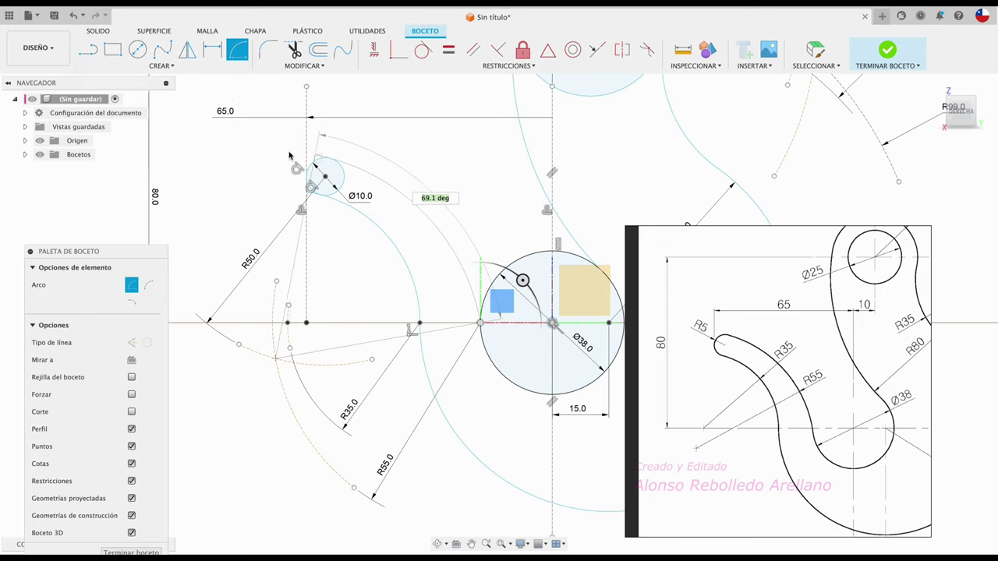
click(249, 202)
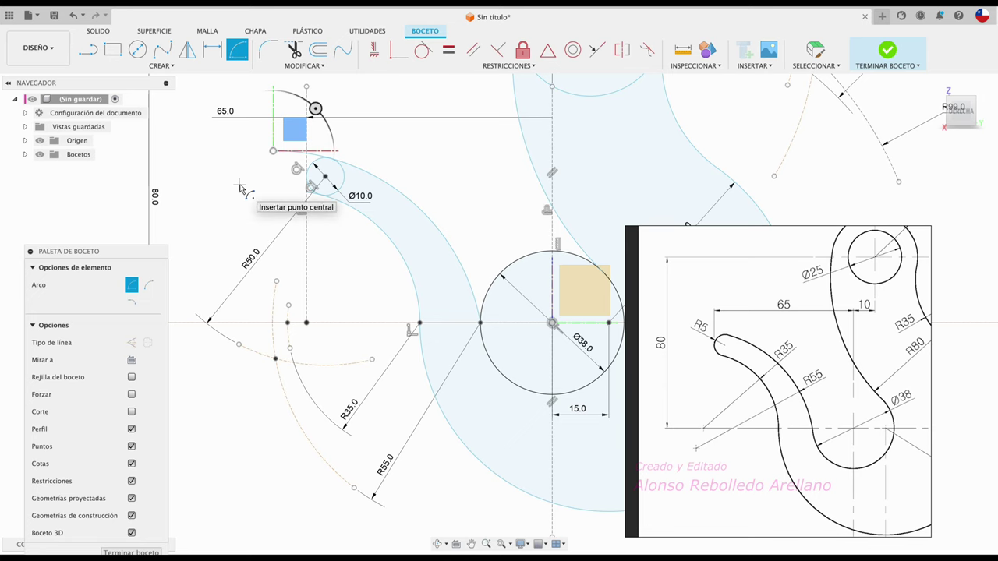
key(Escape)
middle_drag(233, 172, 248, 192)
scroll(248, 192, up, 2)
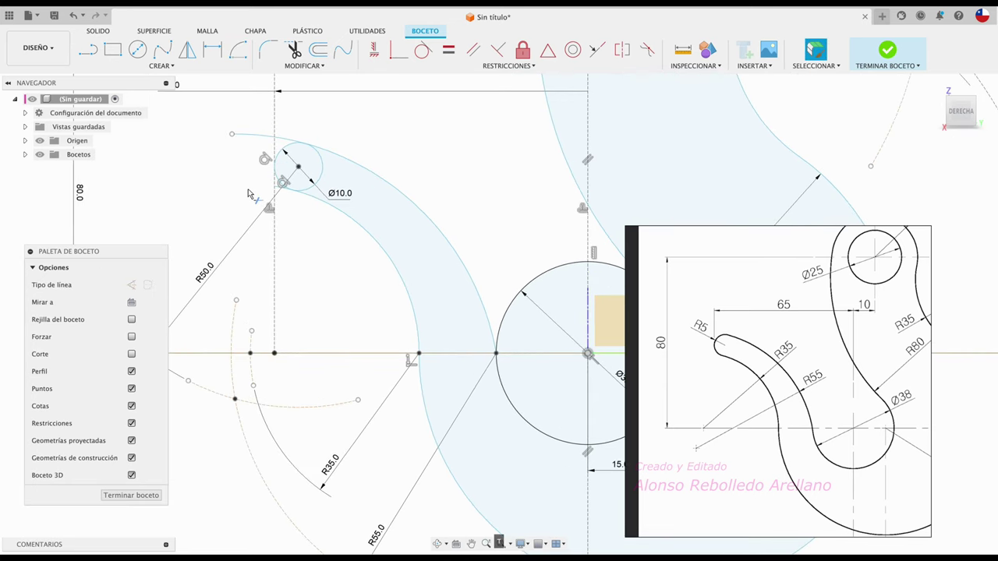
Trim the arc stubs and most of the Ø10 circle around the hook tip.
key(t)
scroll(265, 176, up, 2)
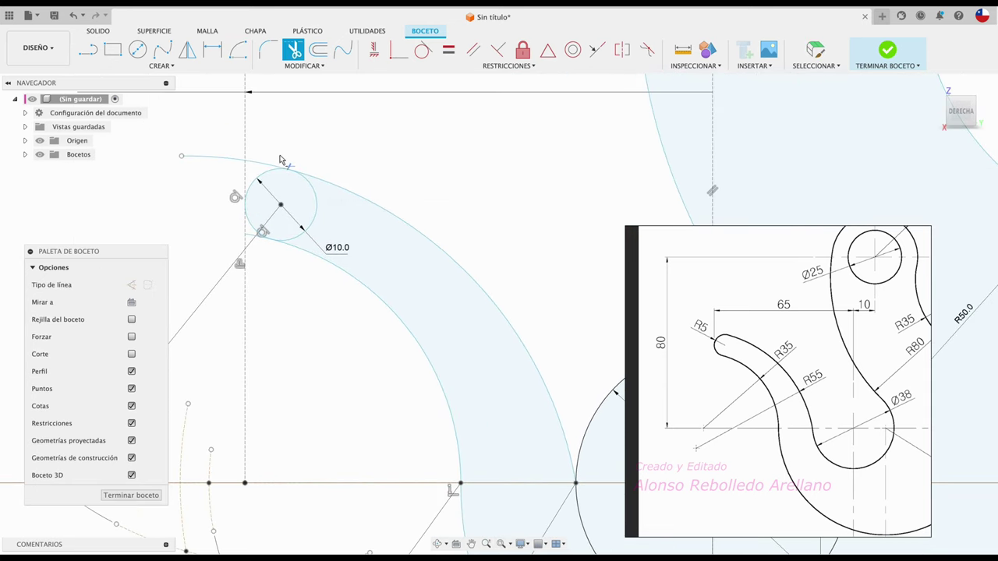
click(265, 165)
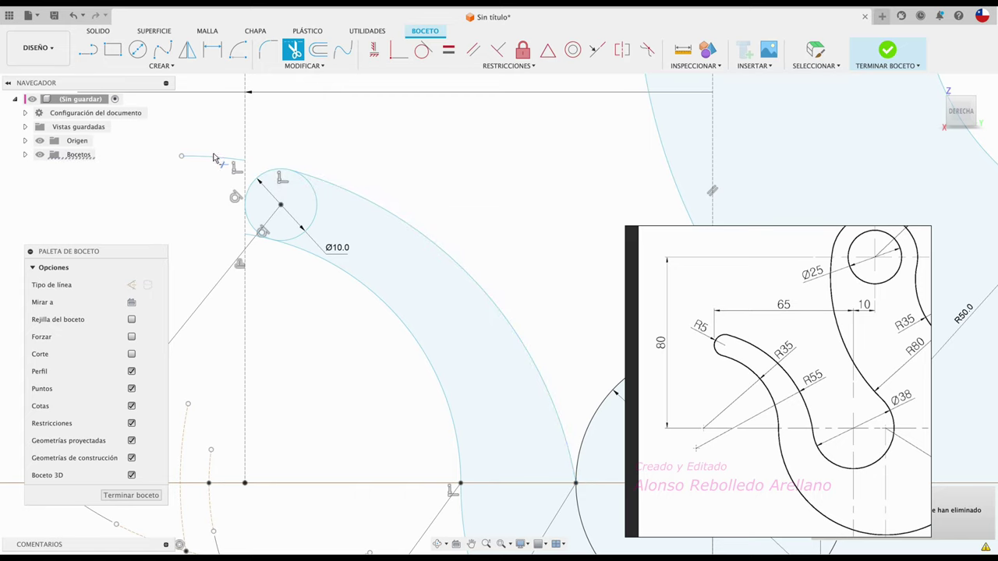
click(254, 239)
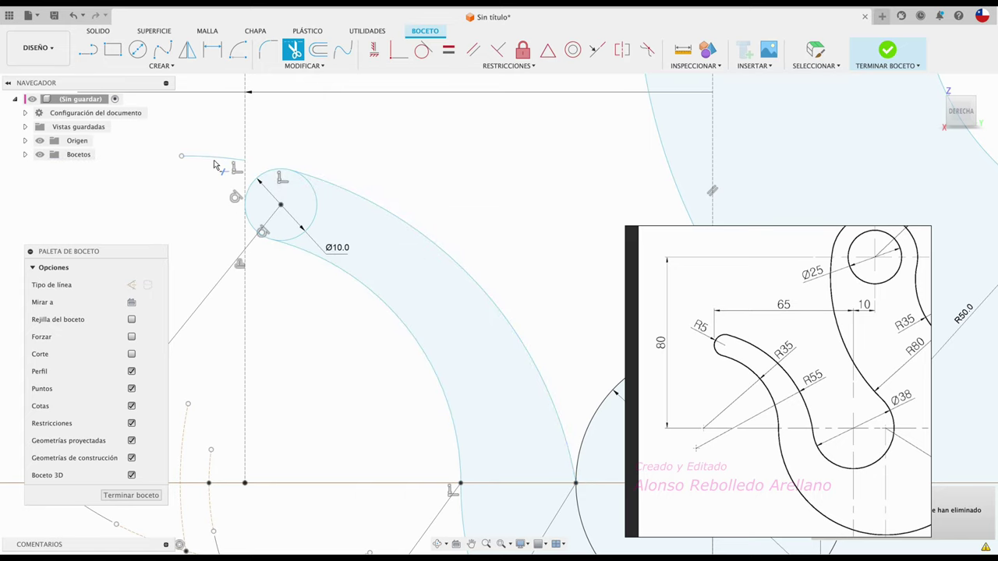
click(311, 201)
Trim the upper-left arc of the Ø38 circle and finish the sketch.
scroll(308, 308, down, 2)
scroll(308, 308, down, 1)
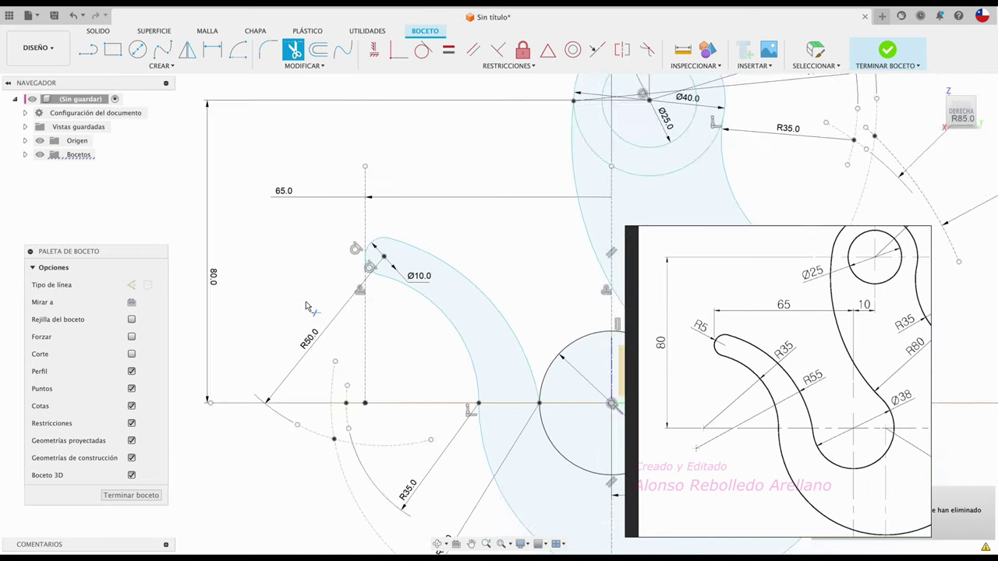
scroll(495, 316, down, 1)
click(575, 336)
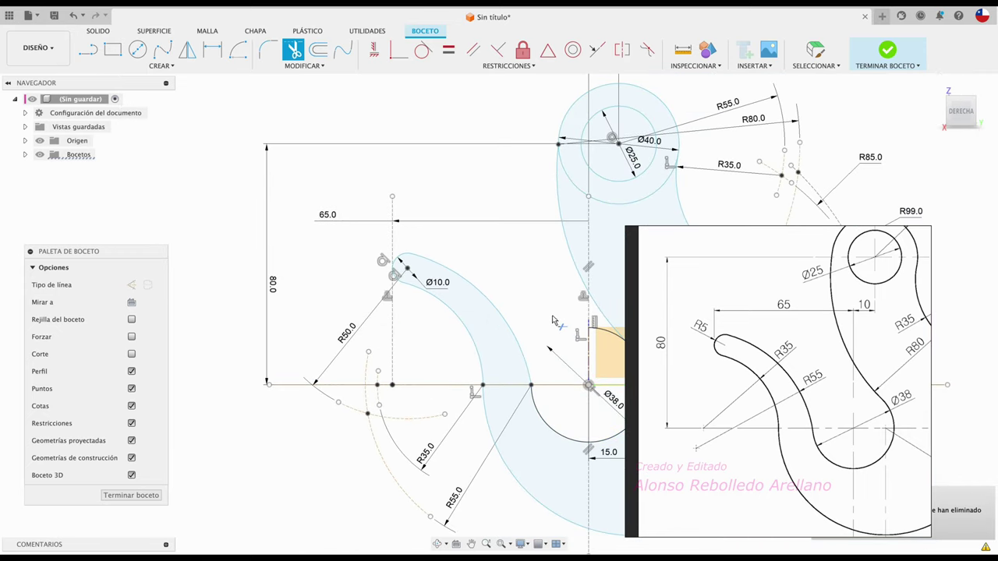
mouse_move(615, 337)
middle_down()
mouse_move(543, 304)
mouse_move(403, 307)
middle_up()
scroll(538, 305, down, 1)
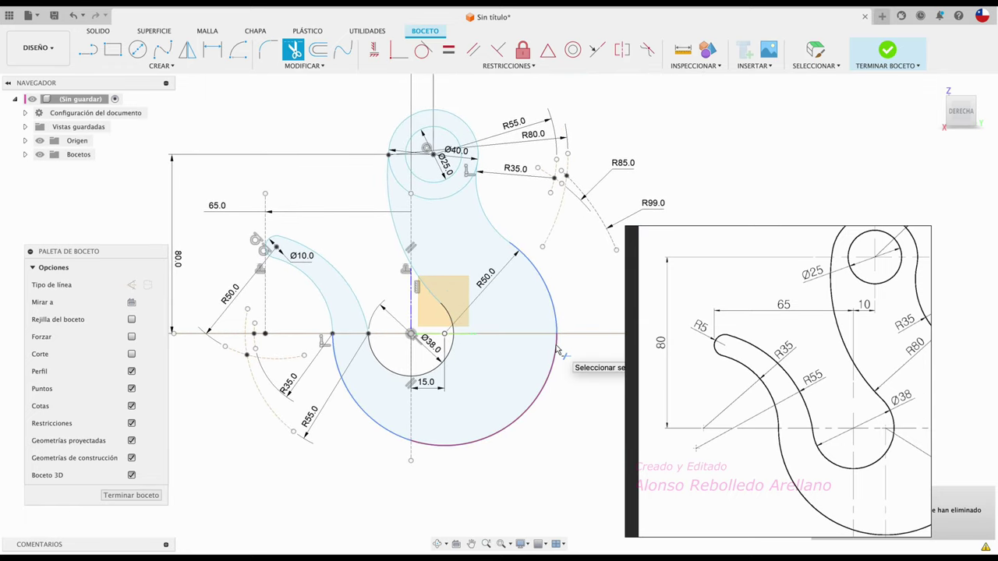
middle_drag(560, 351, 550, 375)
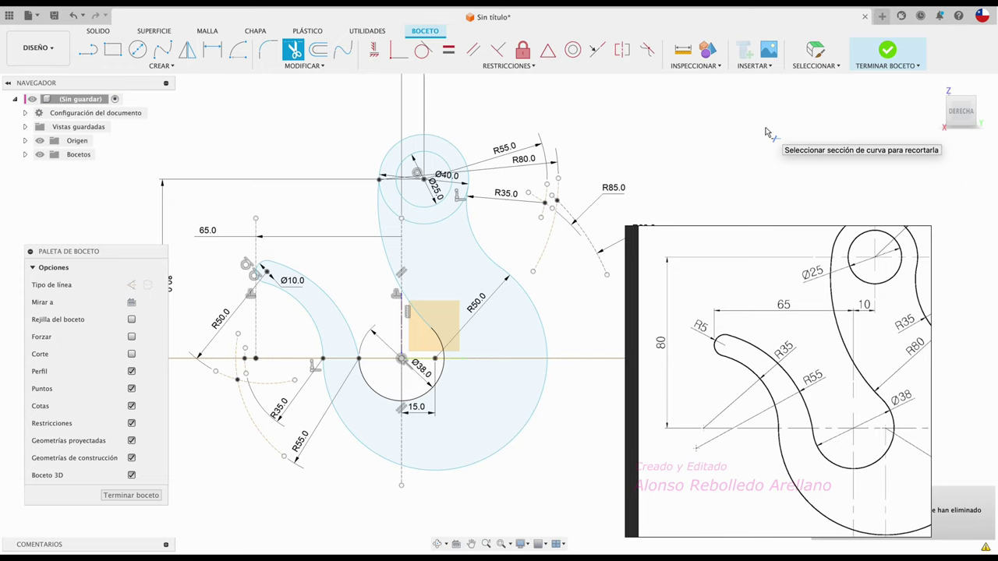
click(887, 49)
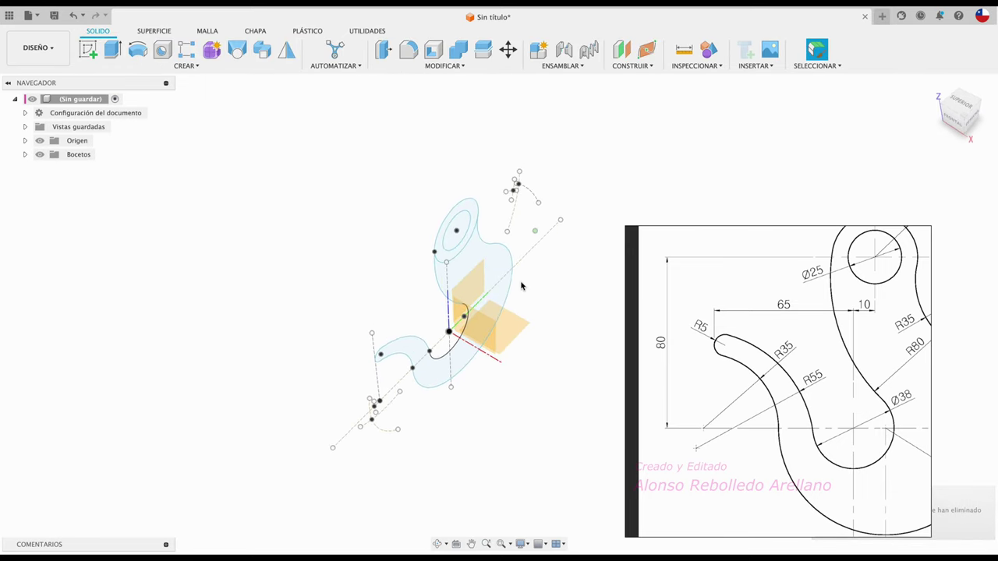
Start extruding both hook profiles and close the reference image viewer.
key(e)
click(506, 290)
click(441, 248)
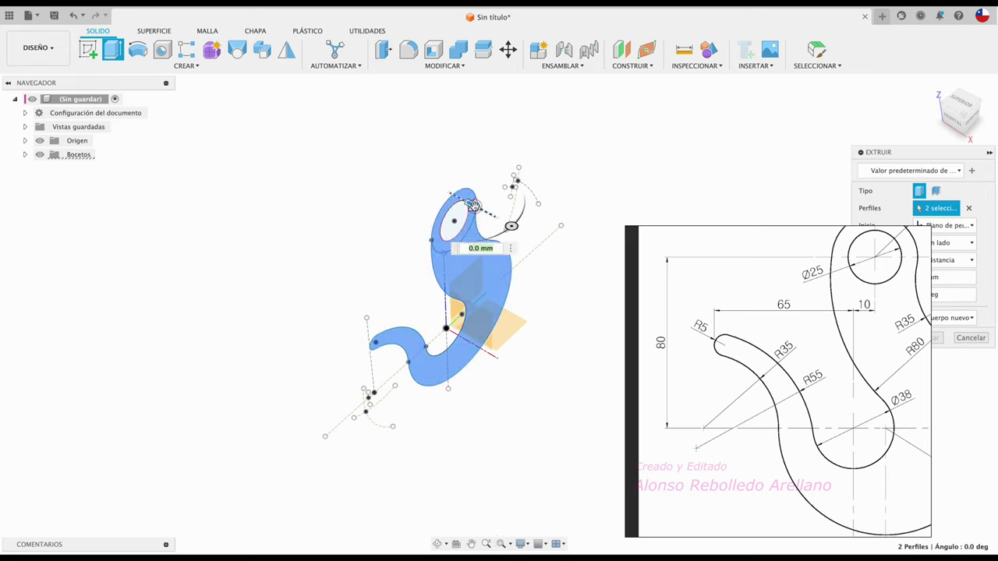
drag(473, 204, 480, 209)
drag(924, 155, 803, 68)
right_click(755, 379)
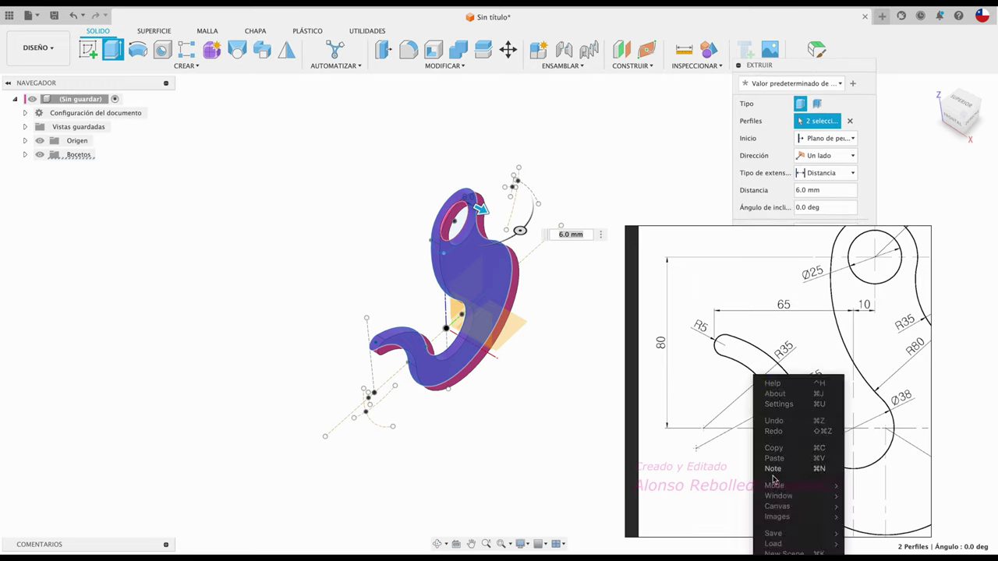
key(super+q)
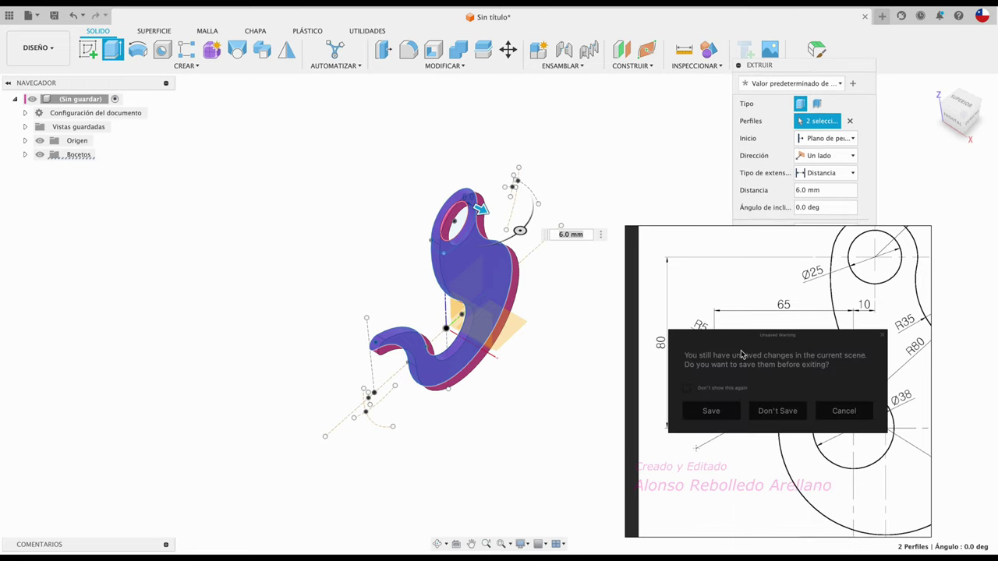
click(779, 412)
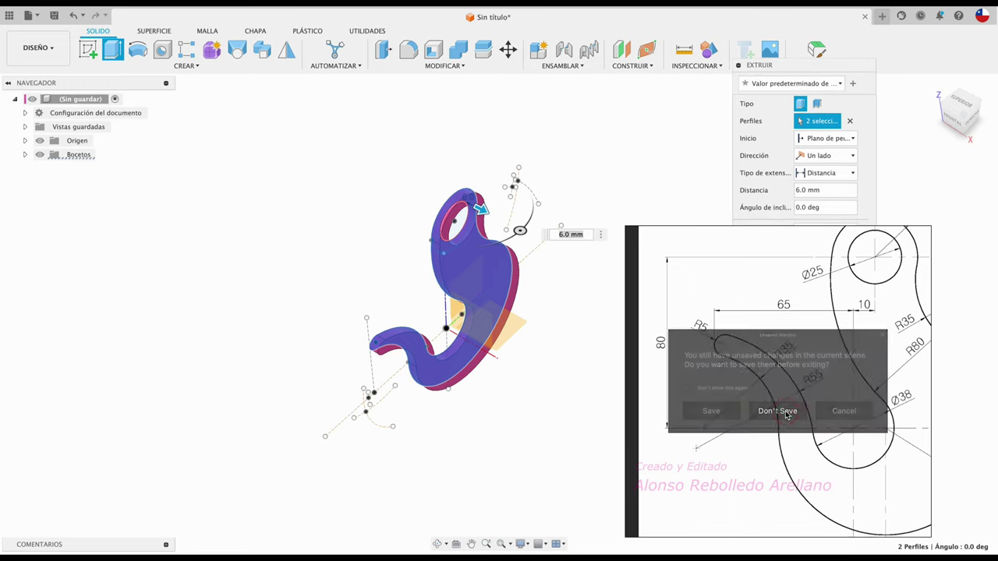
Set the extrusion to Simétrico with full-length Medida at 5 mm and accept it.
click(851, 157)
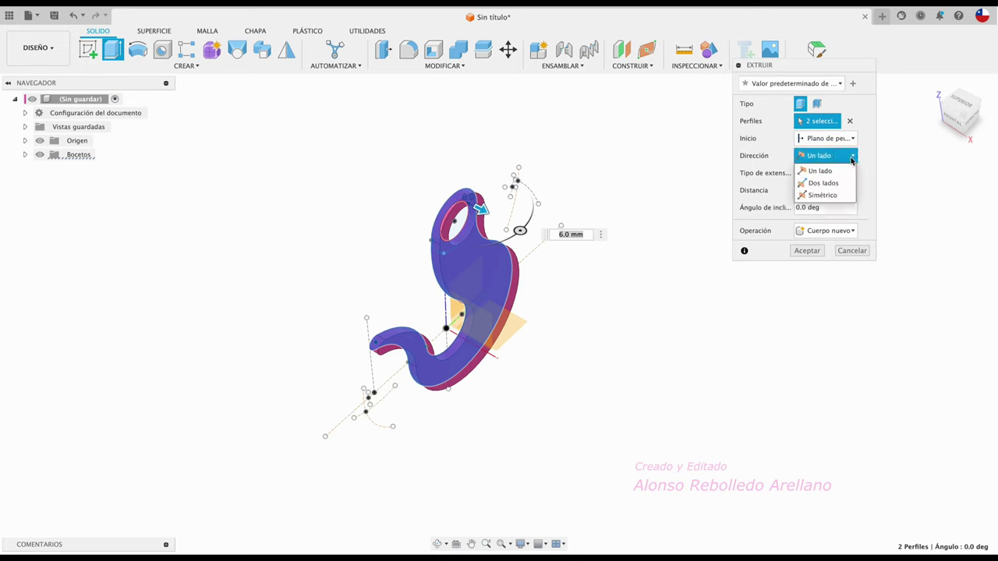
click(829, 193)
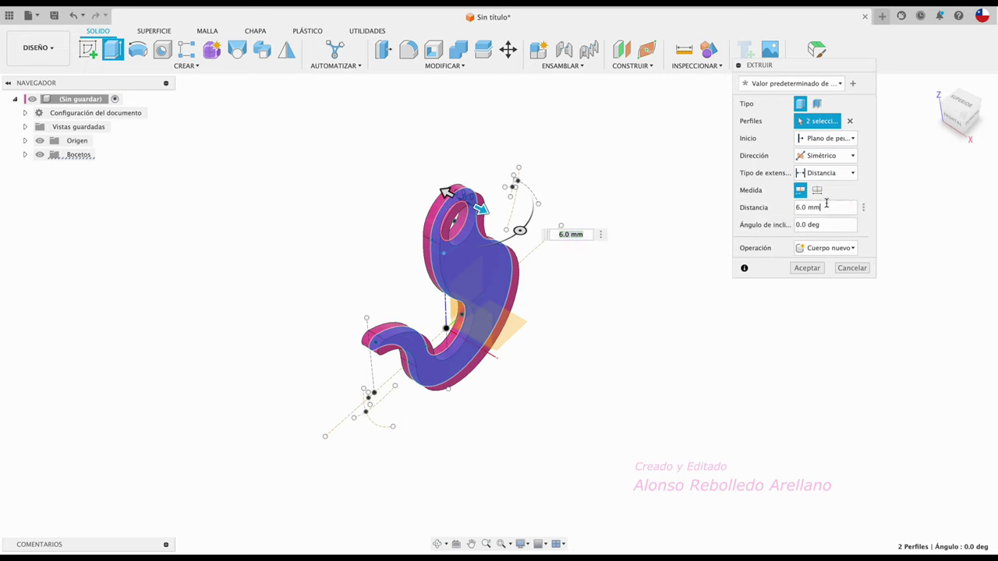
click(816, 190)
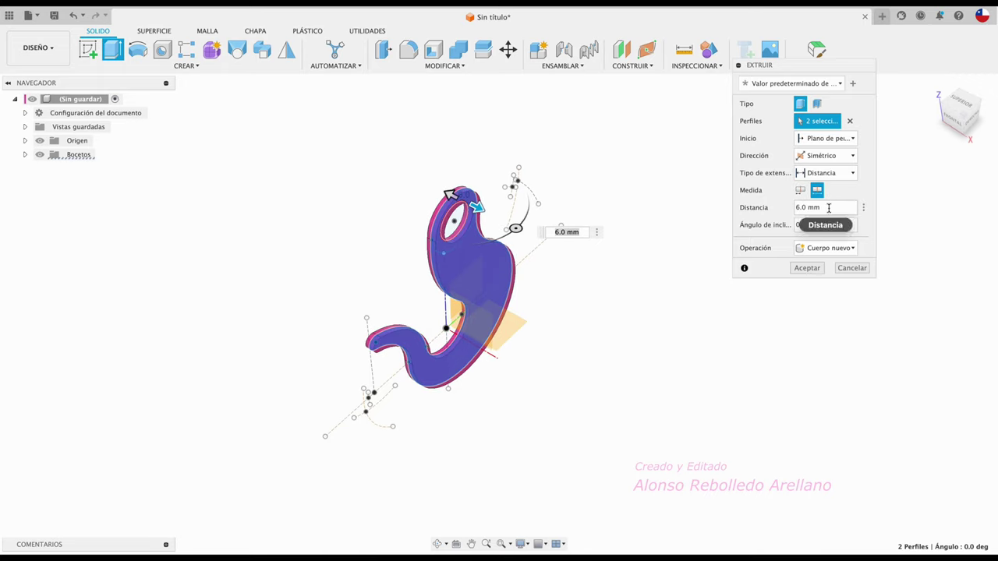
click(826, 207)
text(5)
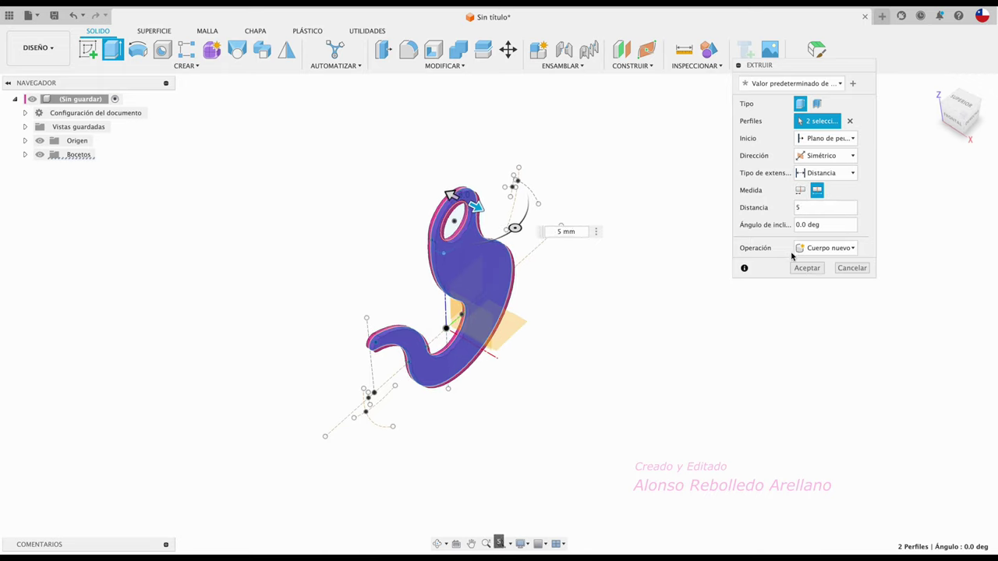
click(806, 269)
scroll(390, 152, up, 3)
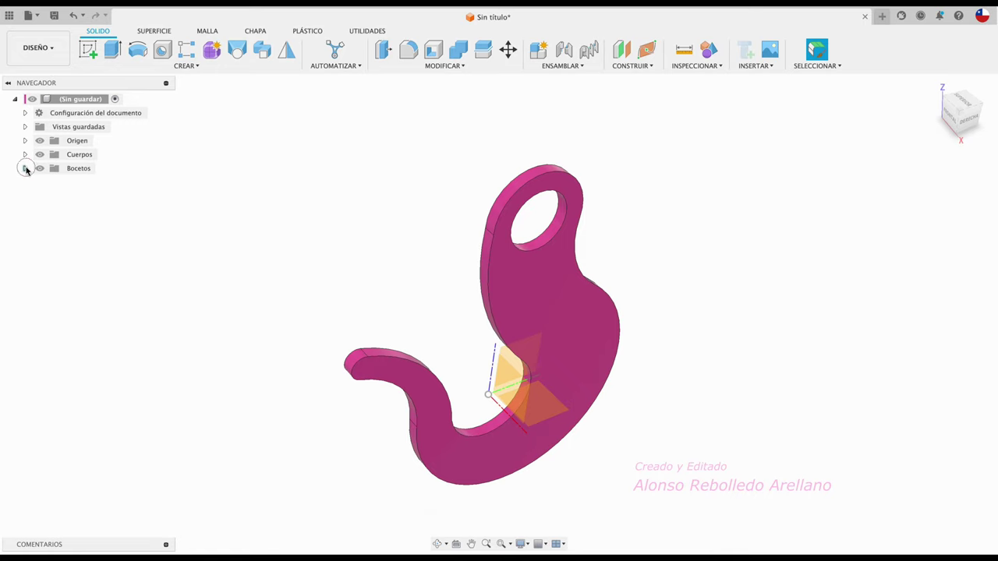
Show the Boceto1 sketch curves and view the hook from the right side.
click(25, 169)
click(50, 182)
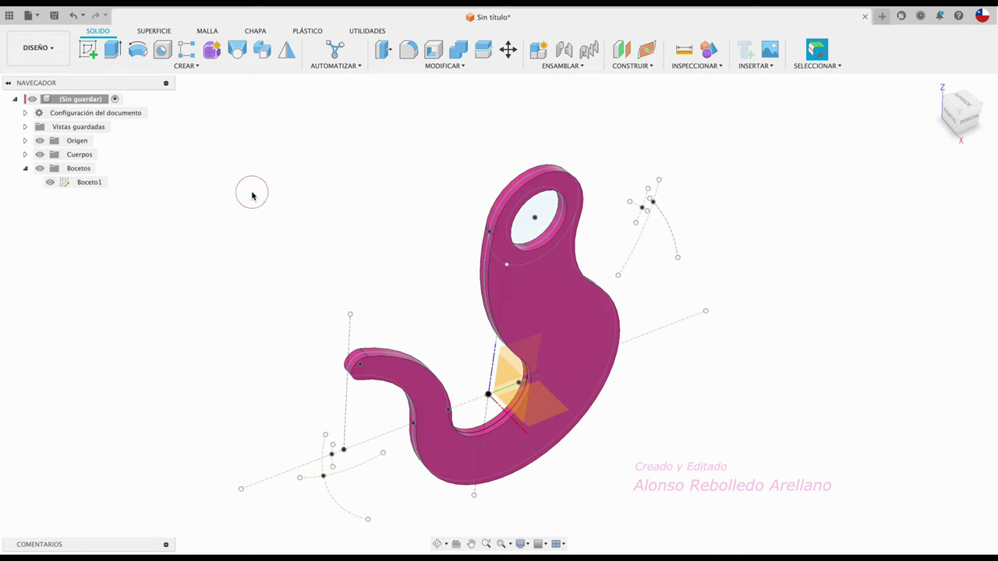
click(110, 50)
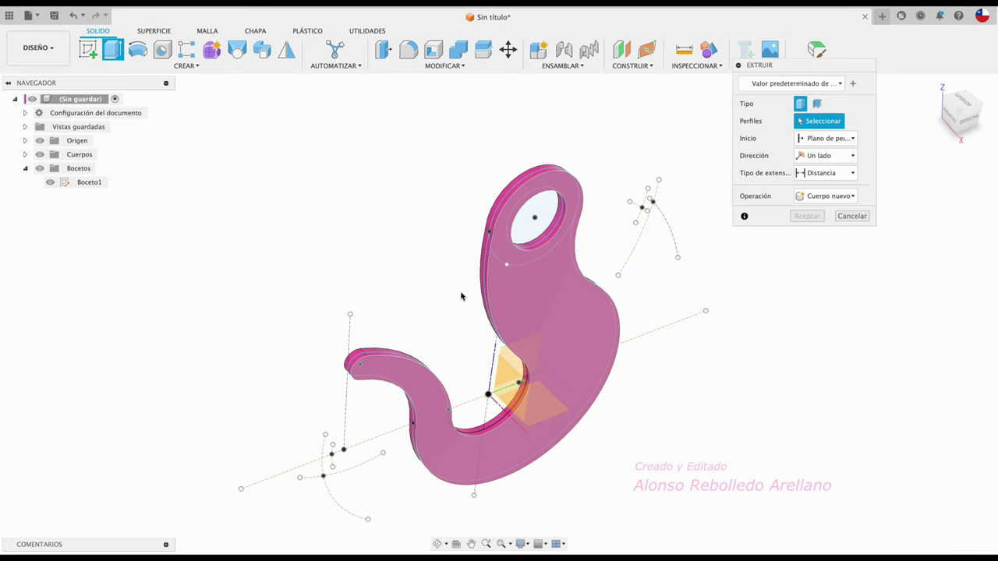
key(Escape)
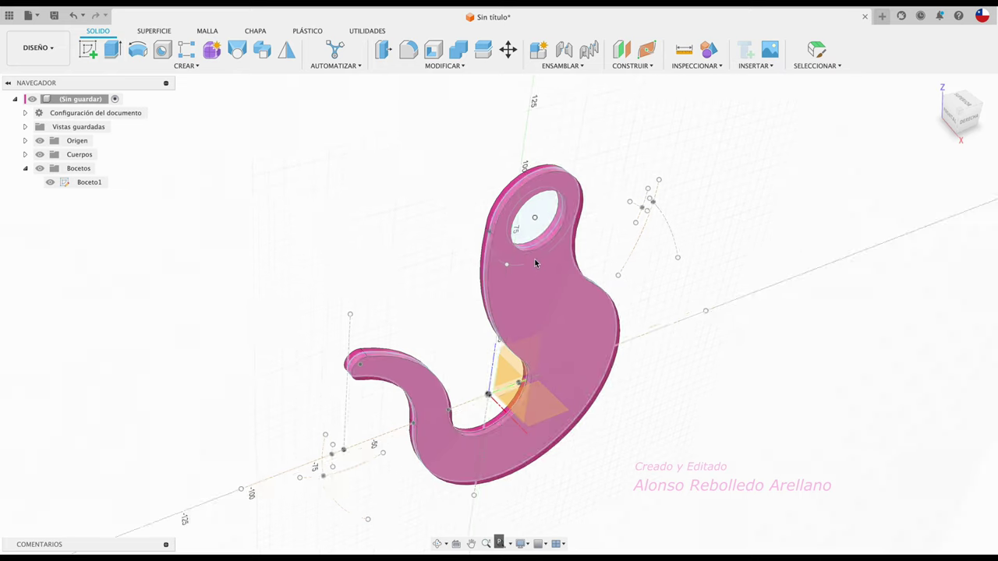
mouse_move(536, 264)
shift+middle_down()
mouse_move(512, 263)
mouse_move(595, 238)
shift+middle_up()
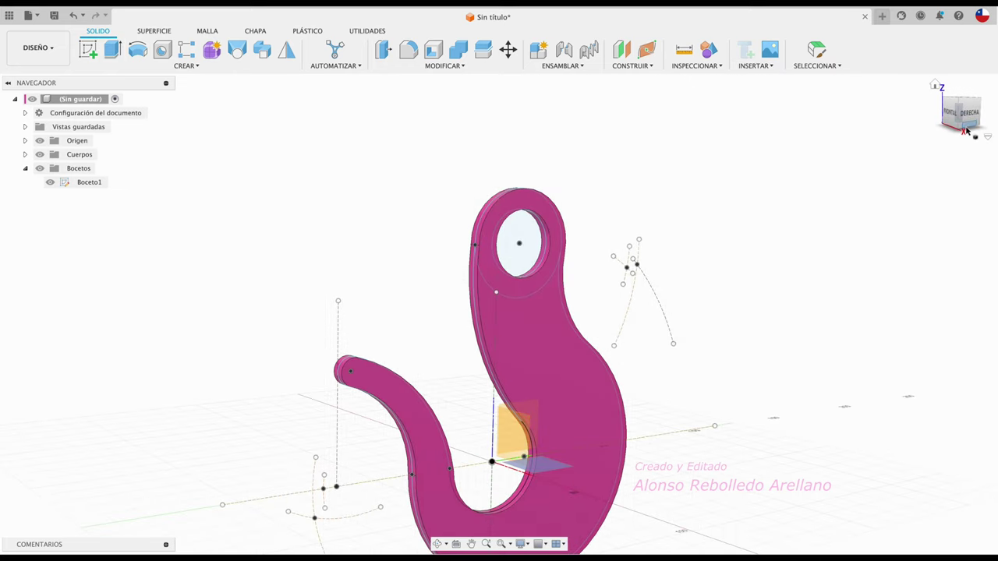
click(967, 131)
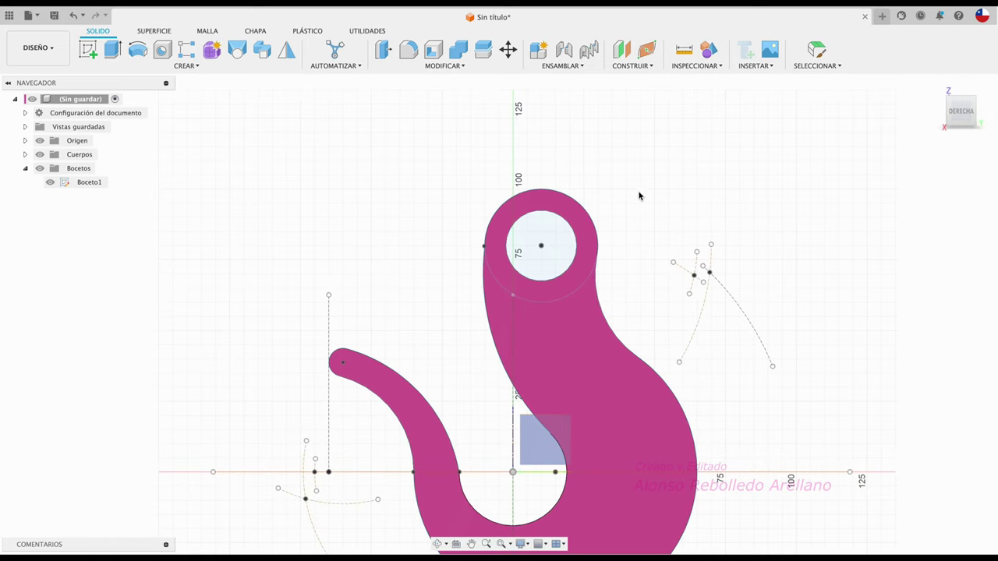
Sketch on the hook face, project the eye arc, and draw a Ø40 circle on the hole centre.
click(88, 49)
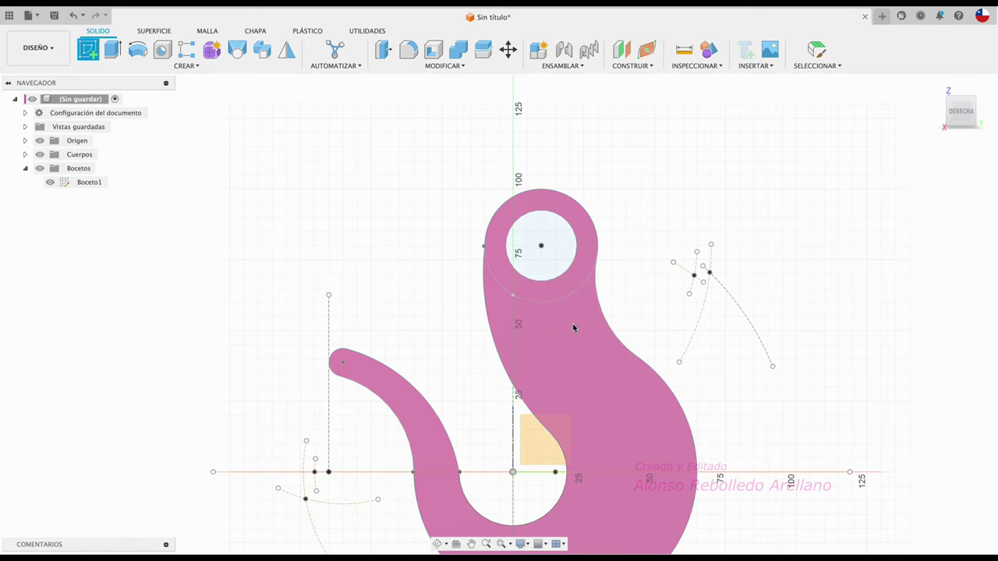
click(574, 328)
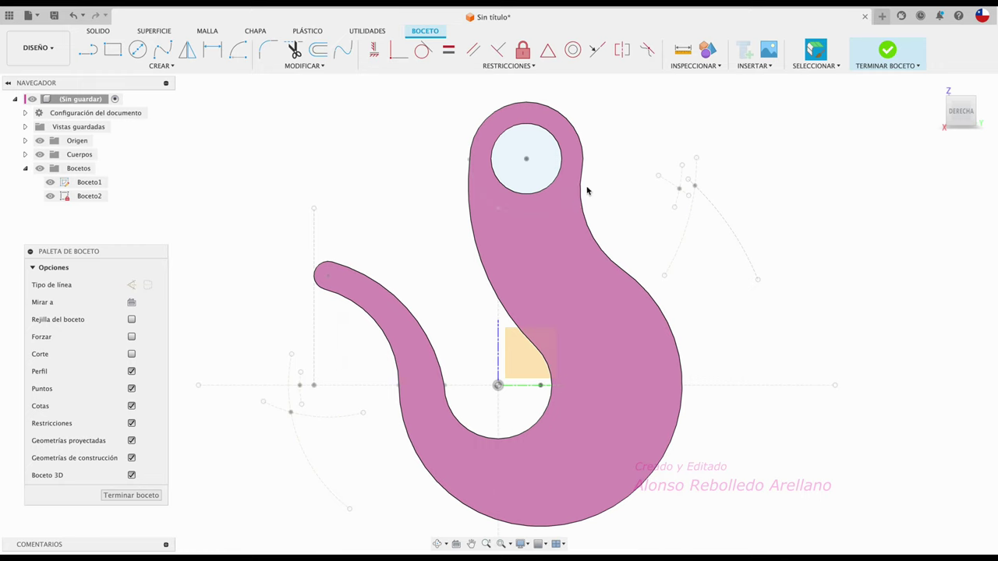
key(p)
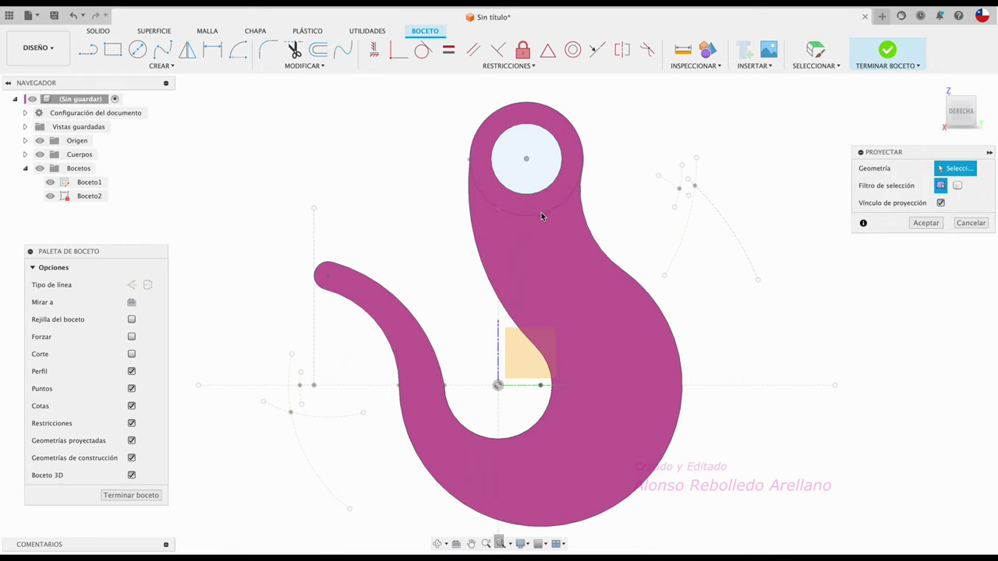
click(541, 213)
key(Return)
key(c)
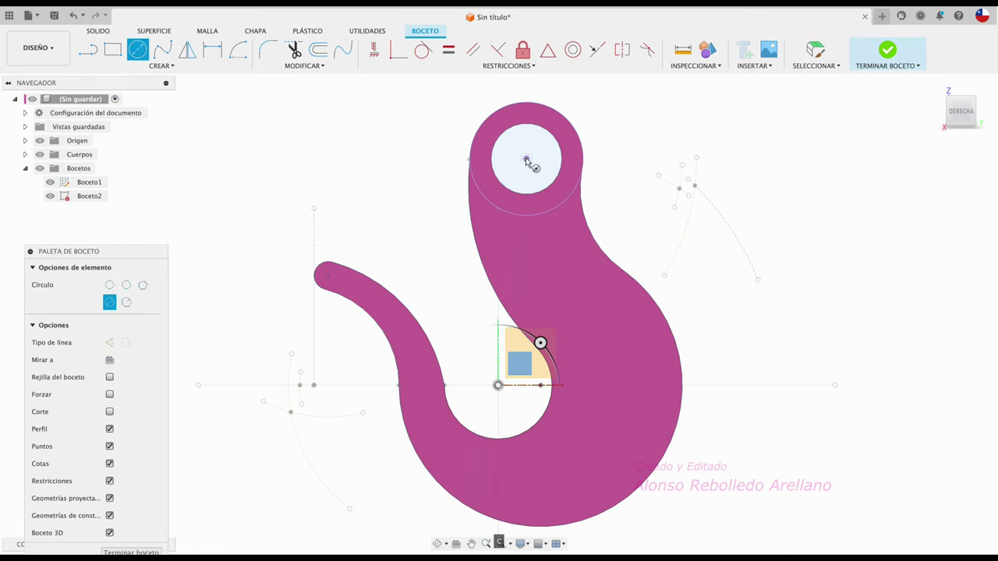
click(528, 160)
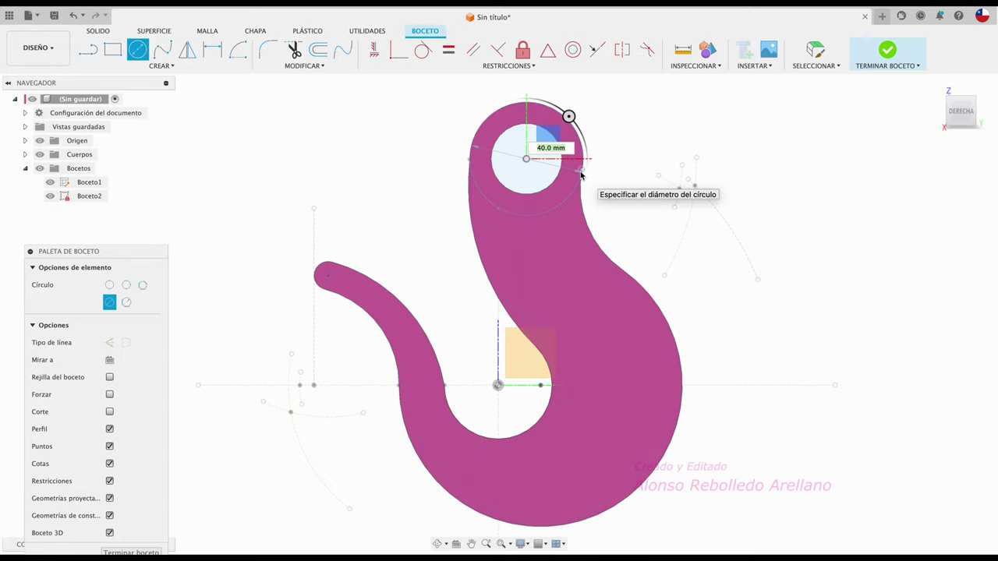
click(596, 195)
Extrude the ring around the eye 3 mm outward, joined to the hook.
key(e)
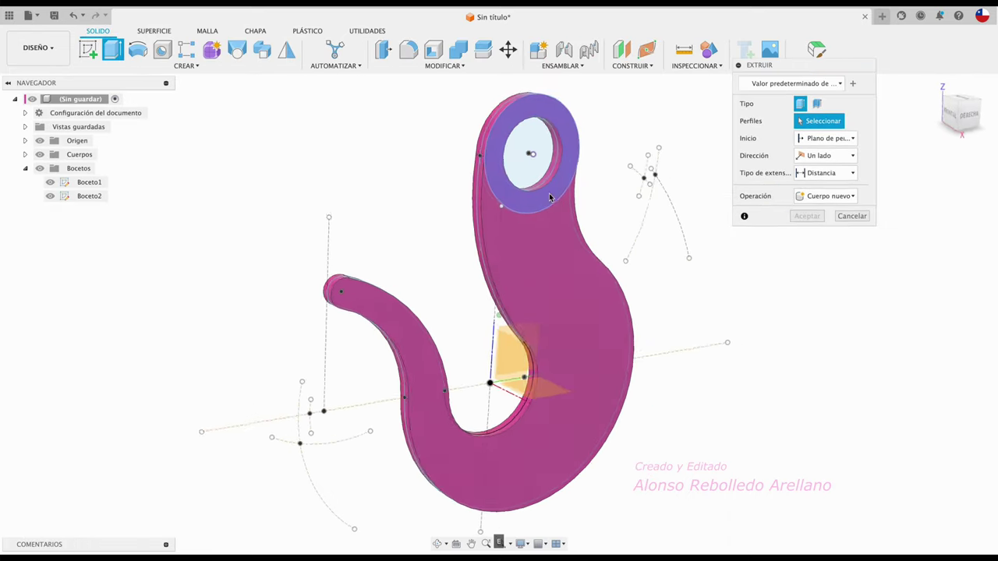
click(554, 158)
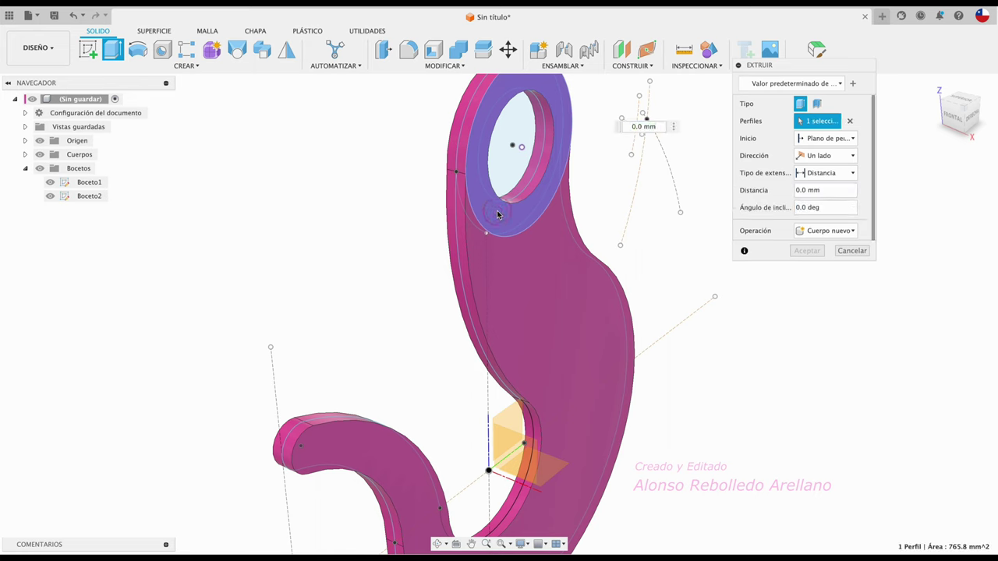
drag(573, 134, 589, 127)
text(3)
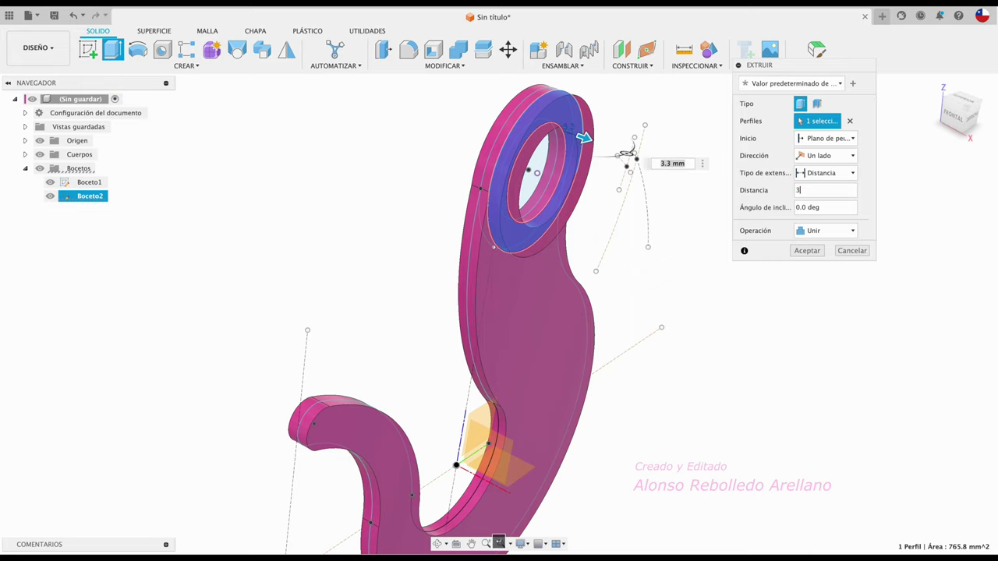
key(Return)
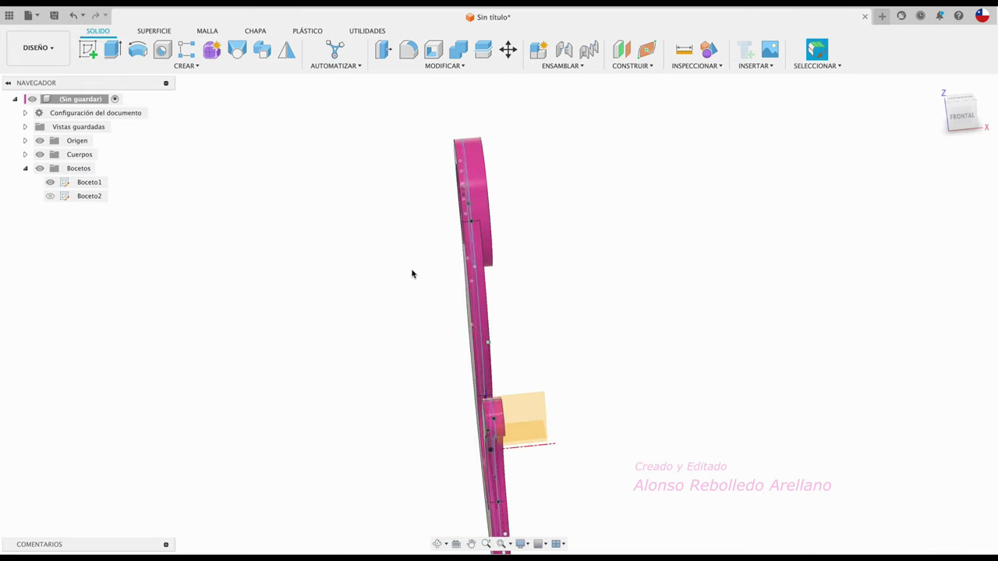
On the hook's opposite face, sketch a circle around the eye hole to its outer edge.
shift+middle_drag(445, 294, 347, 194)
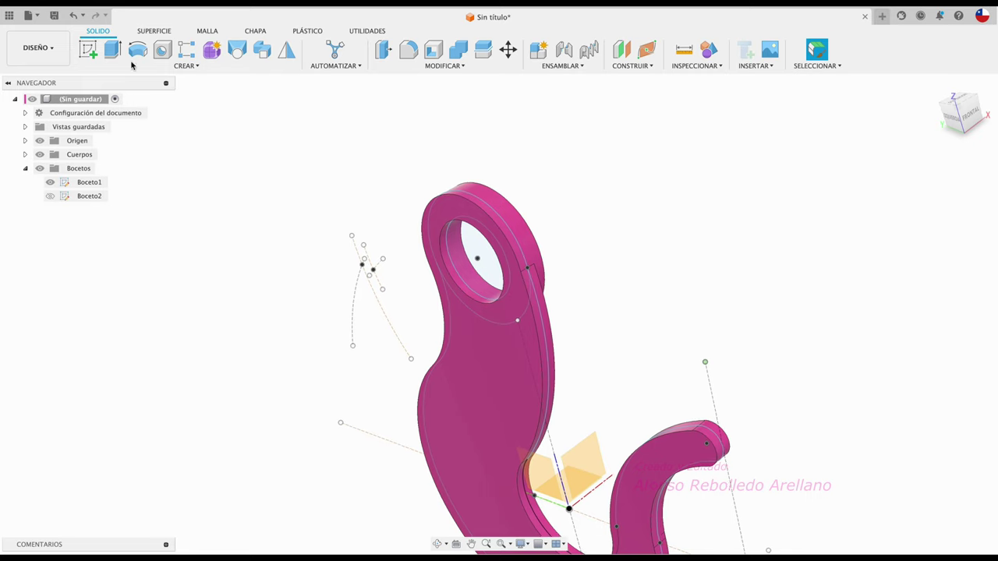
click(88, 49)
click(434, 233)
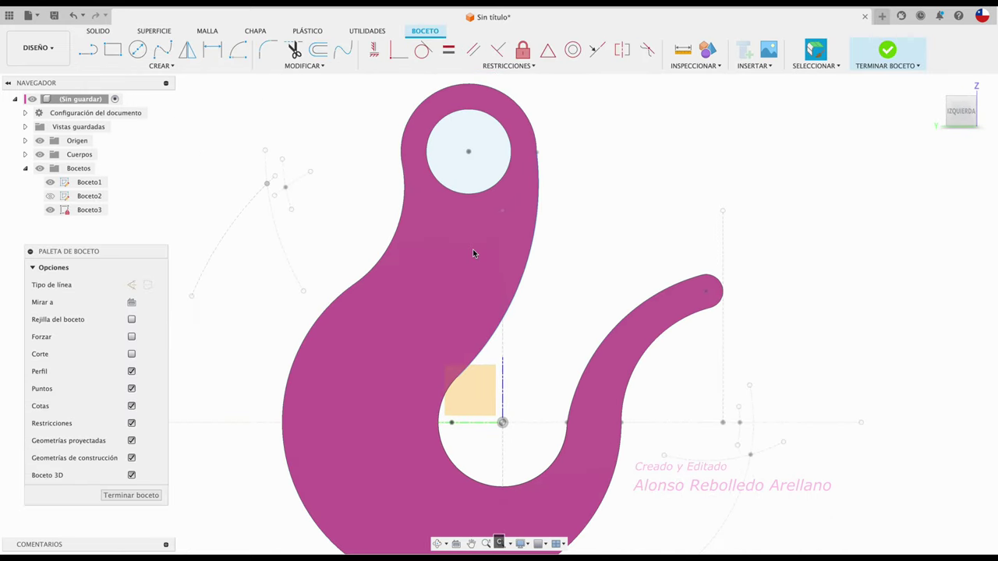
key(c)
click(470, 153)
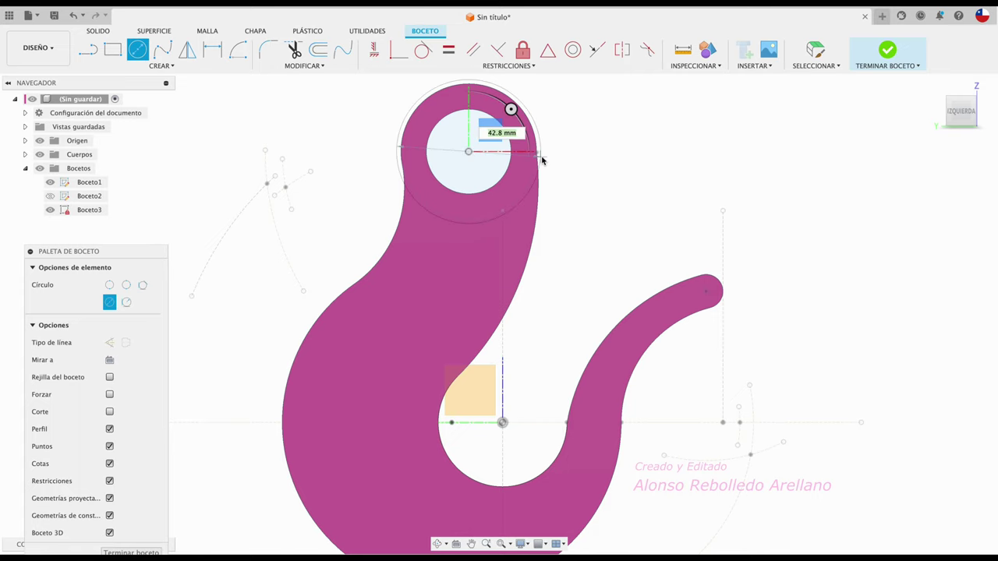
click(536, 154)
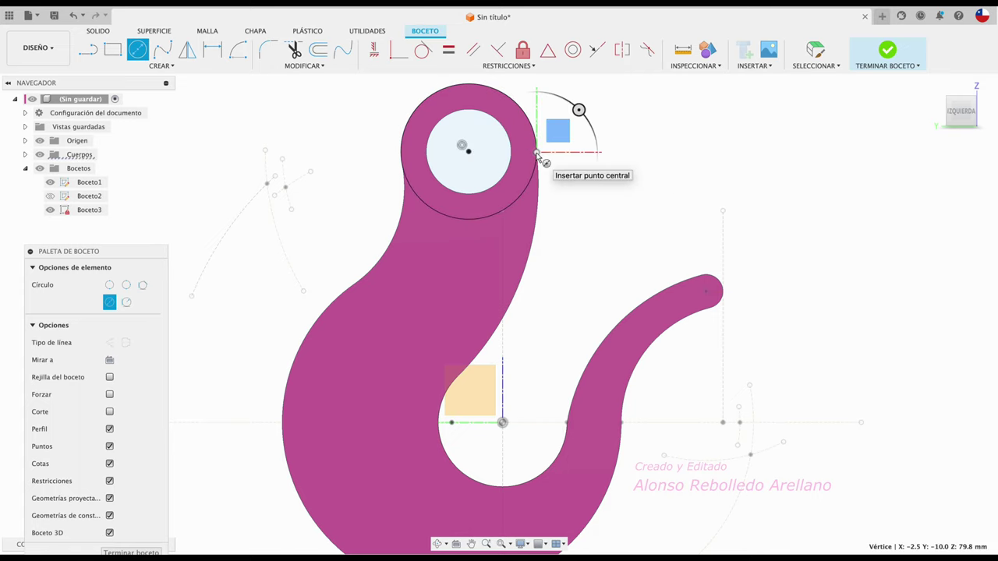
Extrude the second ring 3 mm as a boss and fit the hook in view.
key(e)
text(3)
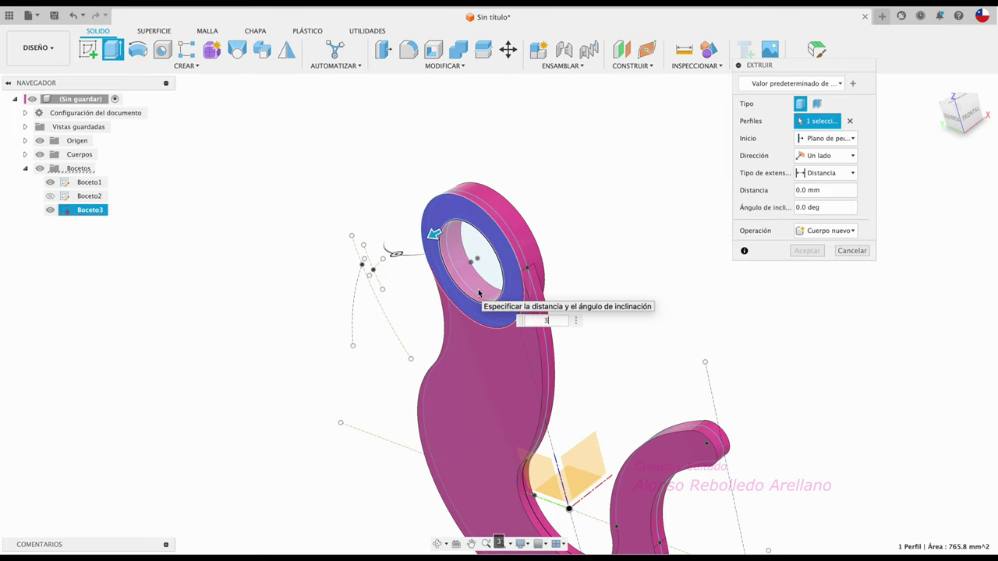
click(808, 250)
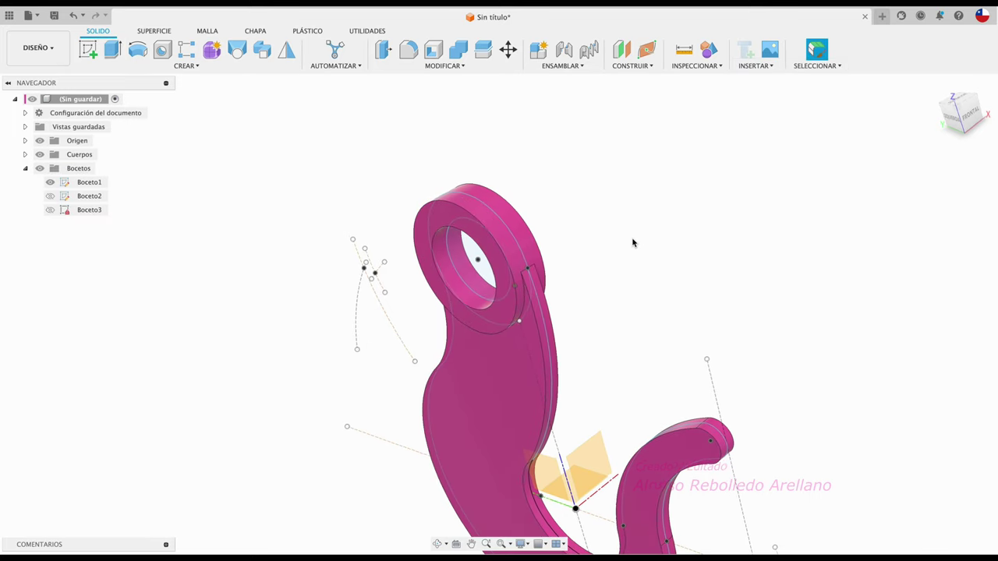
key(F6)
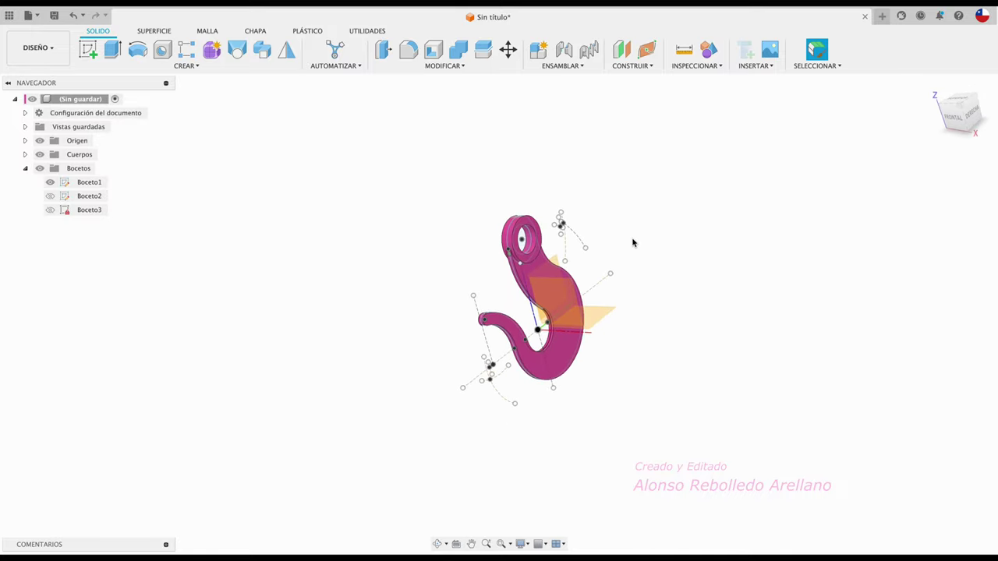